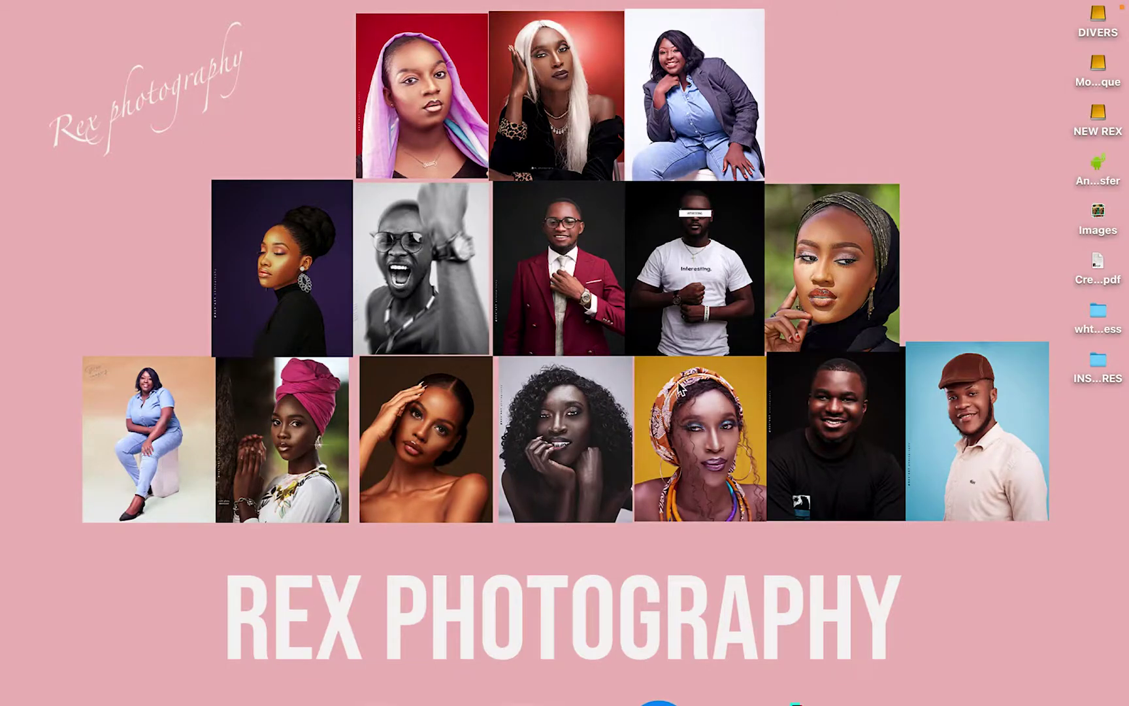
- Open the before-and-after portrait image baniere new tuto.jpg to examine the intended retouching result
mouse_move(764, 702)
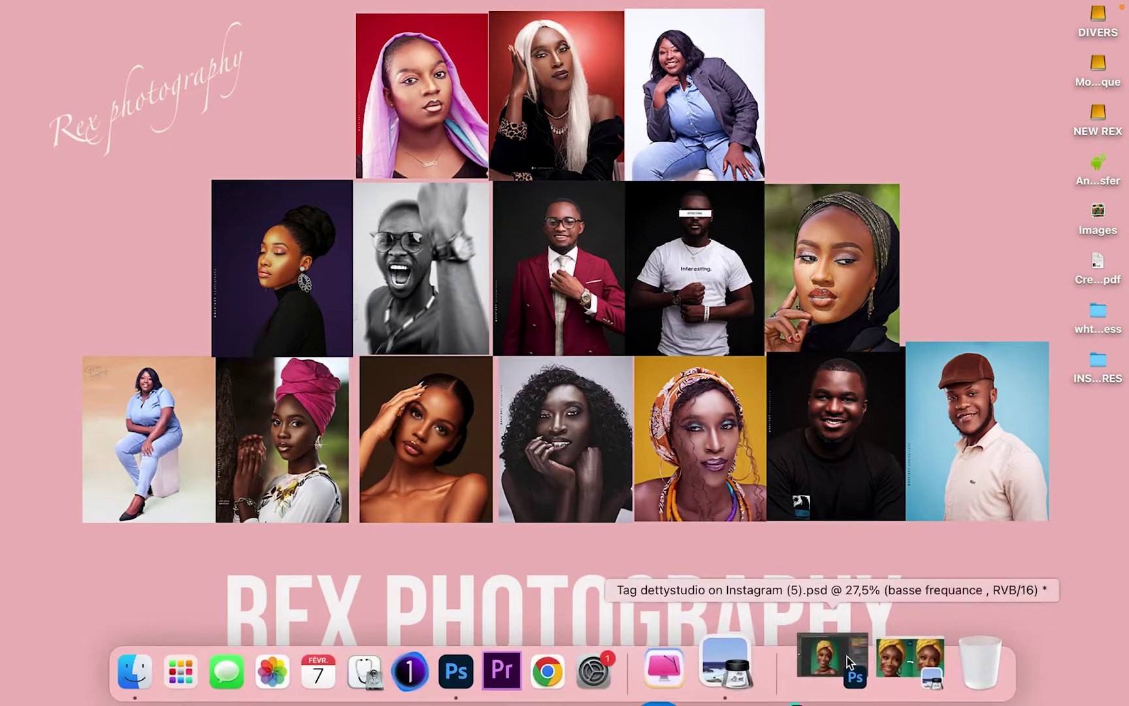
click(894, 666)
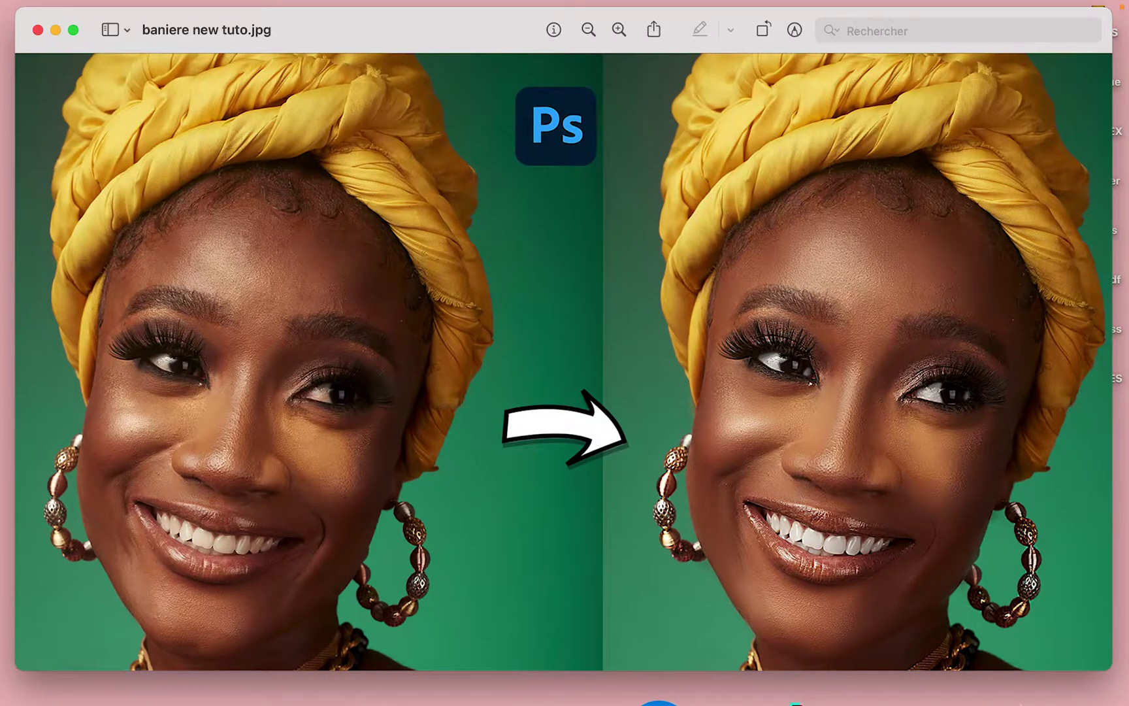
- Switch to Photoshop and delete the existing textures and basse frequance layers above the background
mouse_move(963, 699)
click(867, 677)
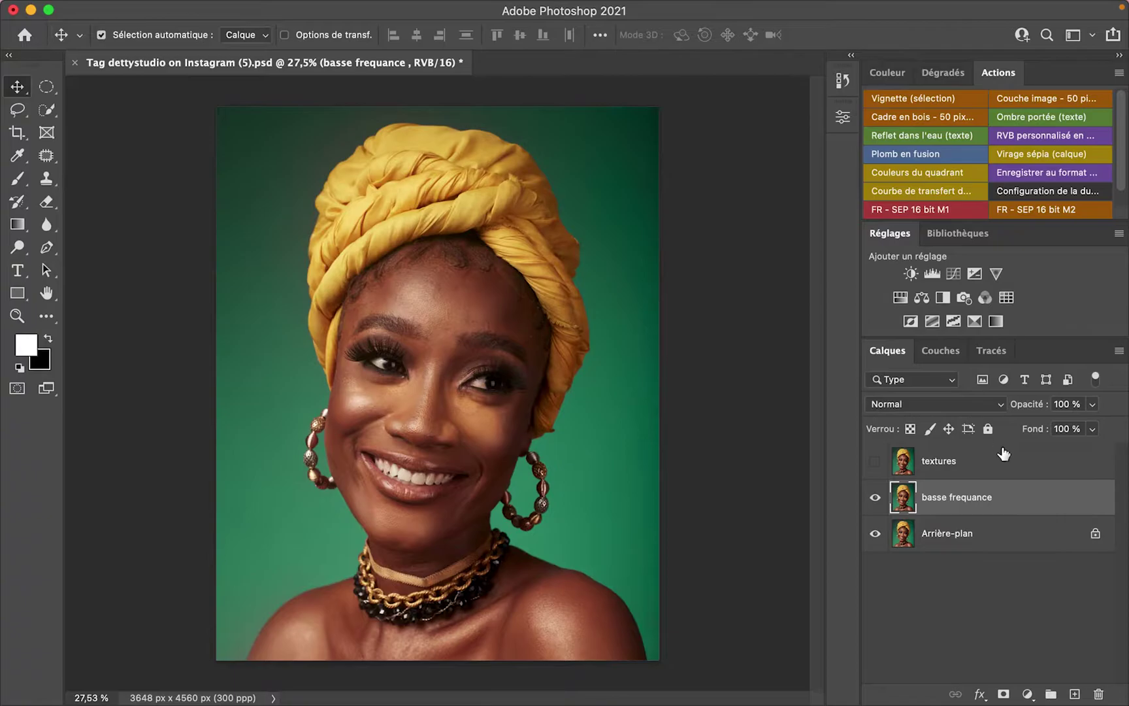
key(super+0)
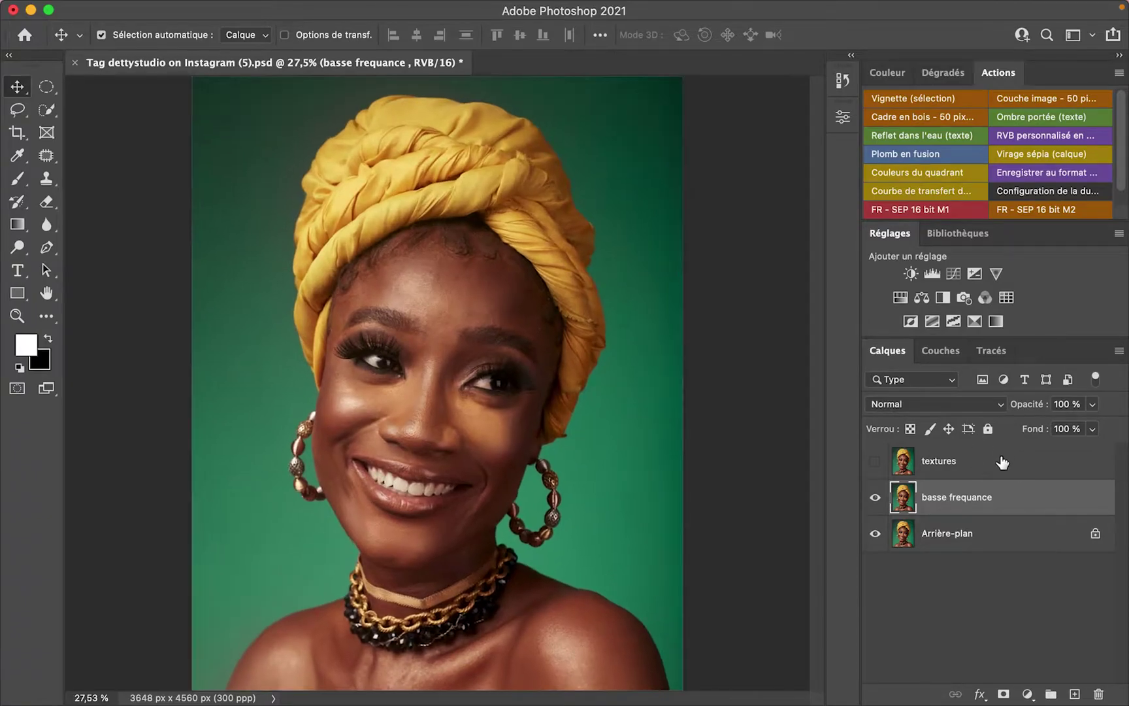
click(1001, 462)
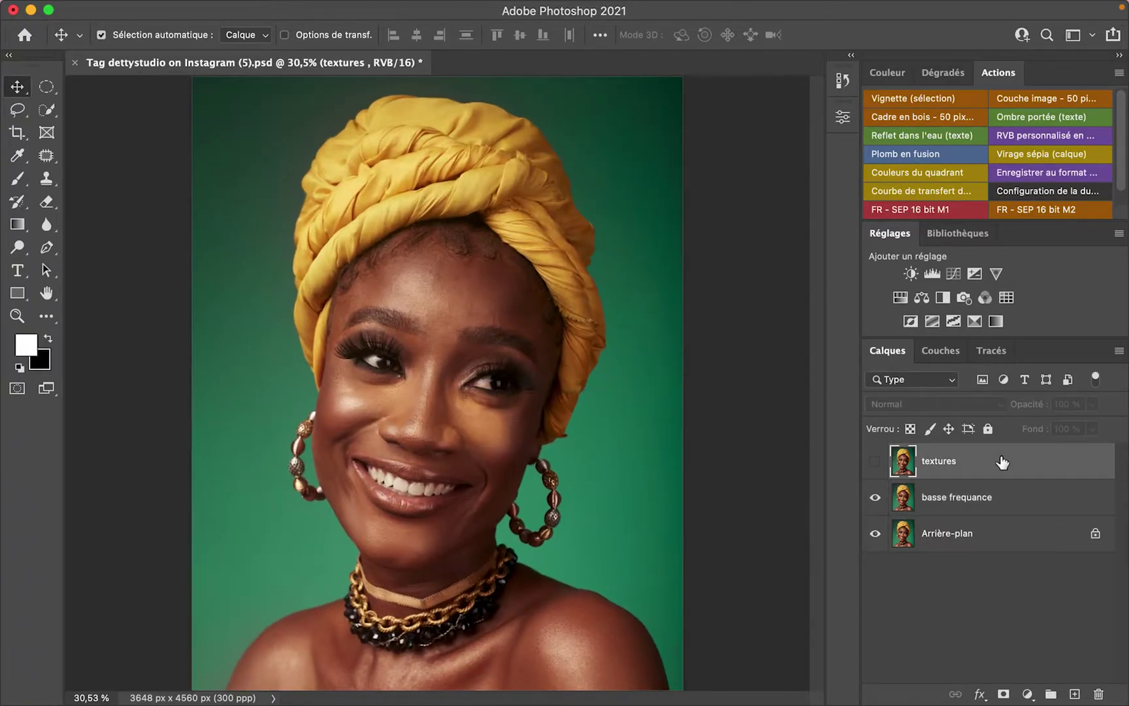
shift+click(990, 494)
click(1098, 694)
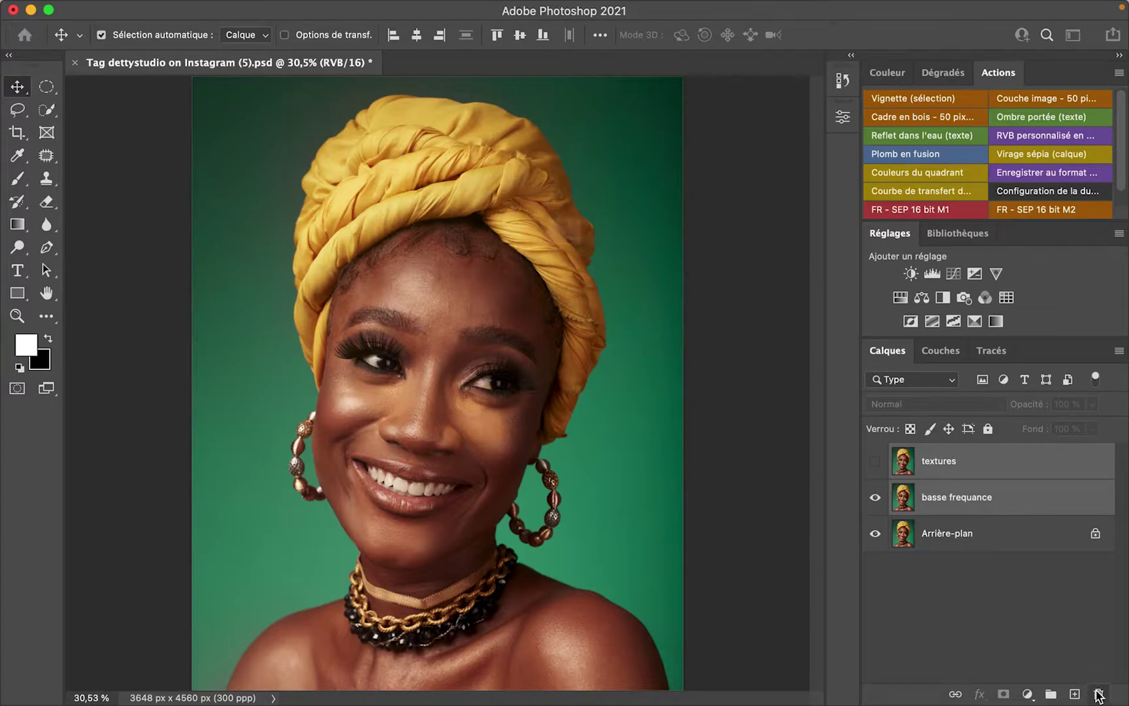
click(640, 257)
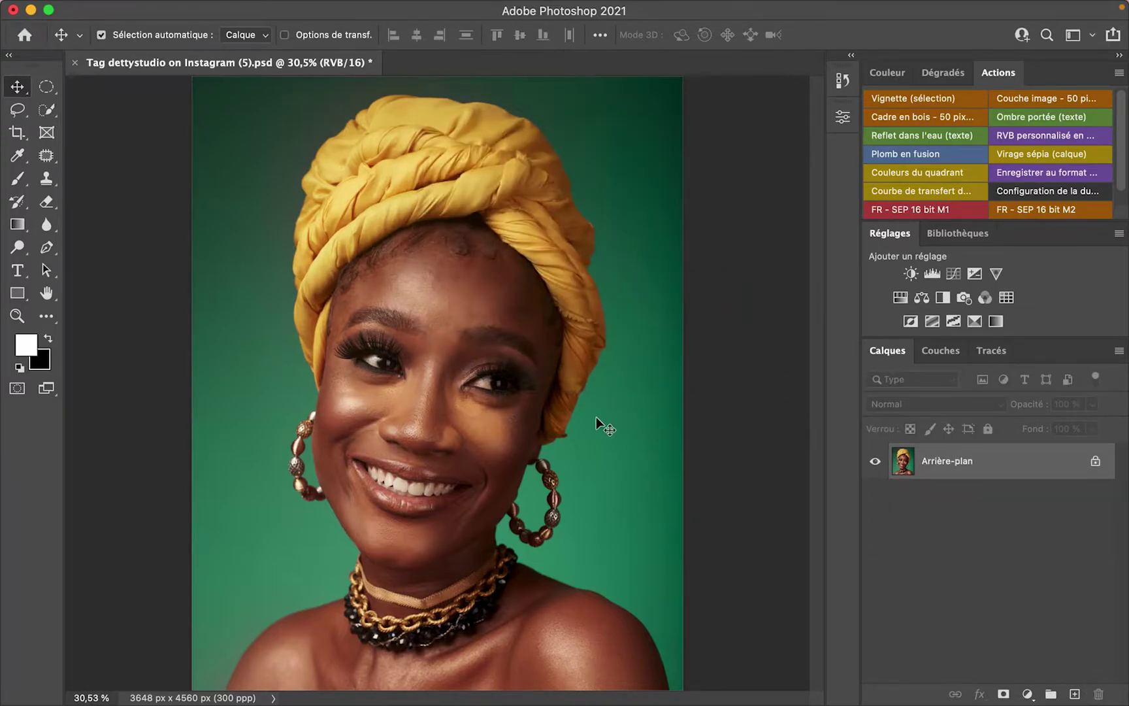
scroll(582, 409, down, 2)
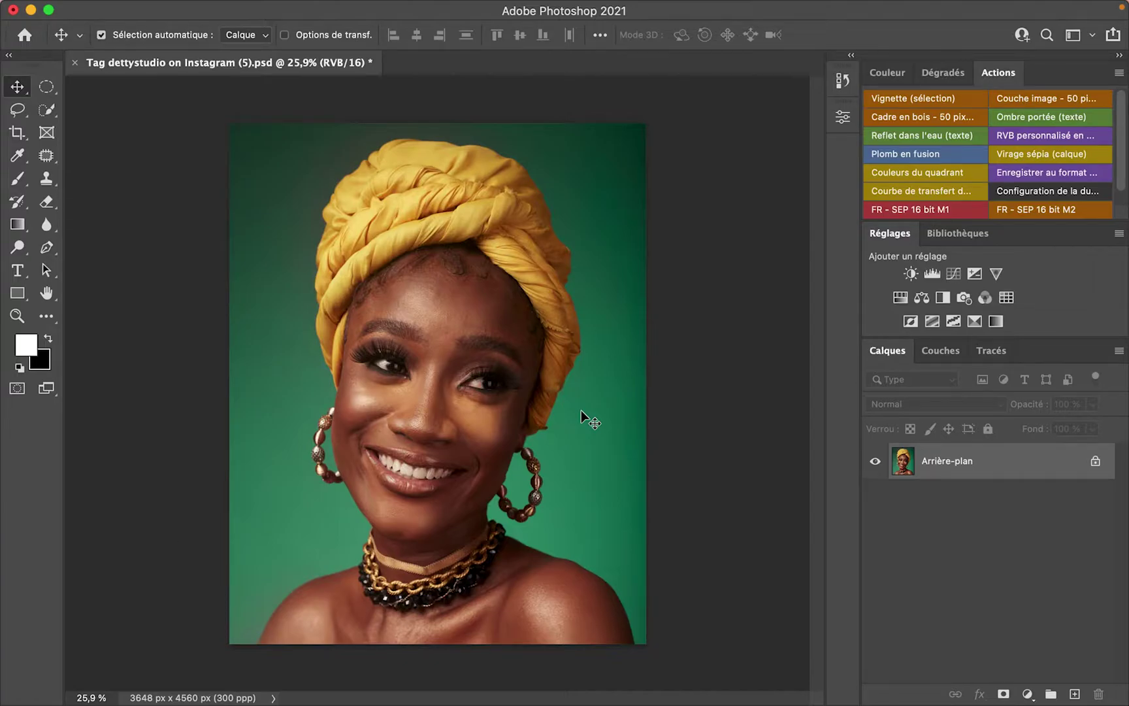
- Duplicate the background layer twice and rename the lower copy "basse frequance"
key(ctrl+j)
key(ctrl+j)
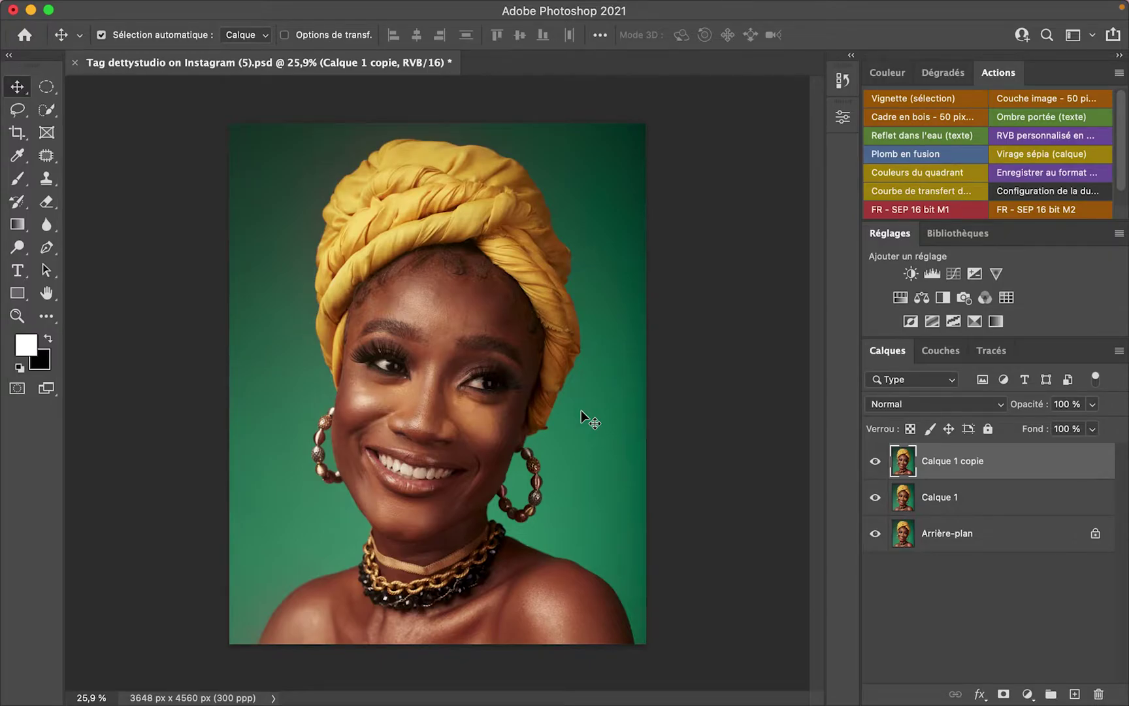
click(928, 501)
double_click(927, 498)
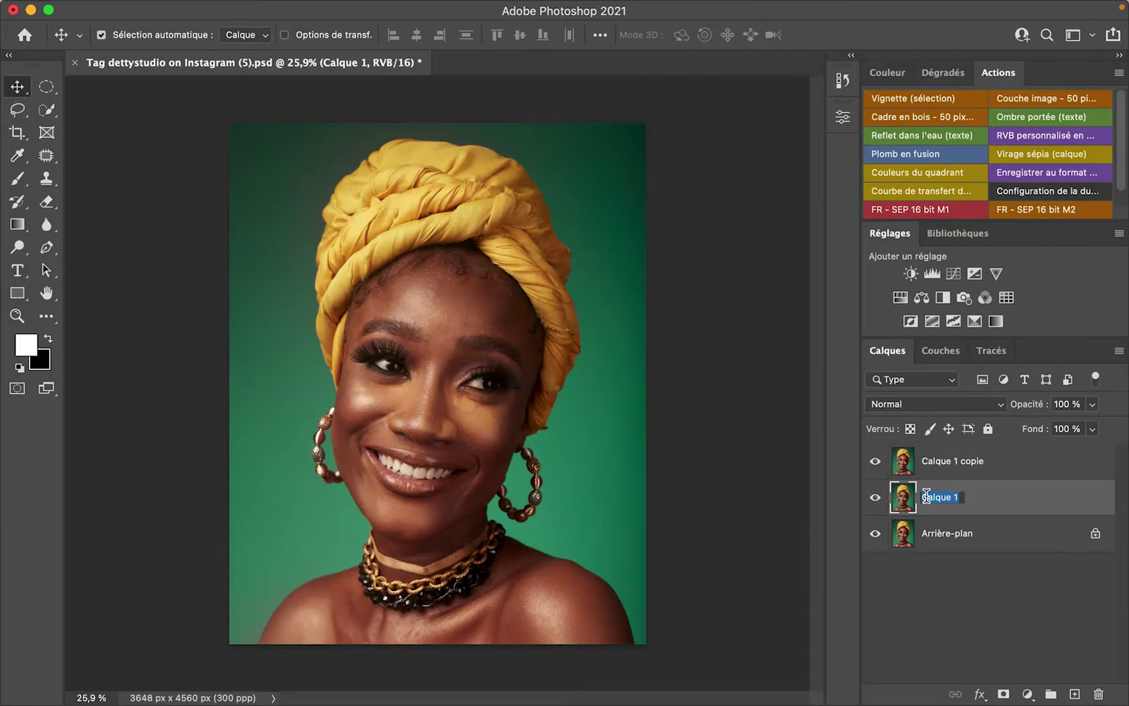
text(basse frequance)
key(Return)
- Rename the uppermost layer copy "textures"
double_click(955, 460)
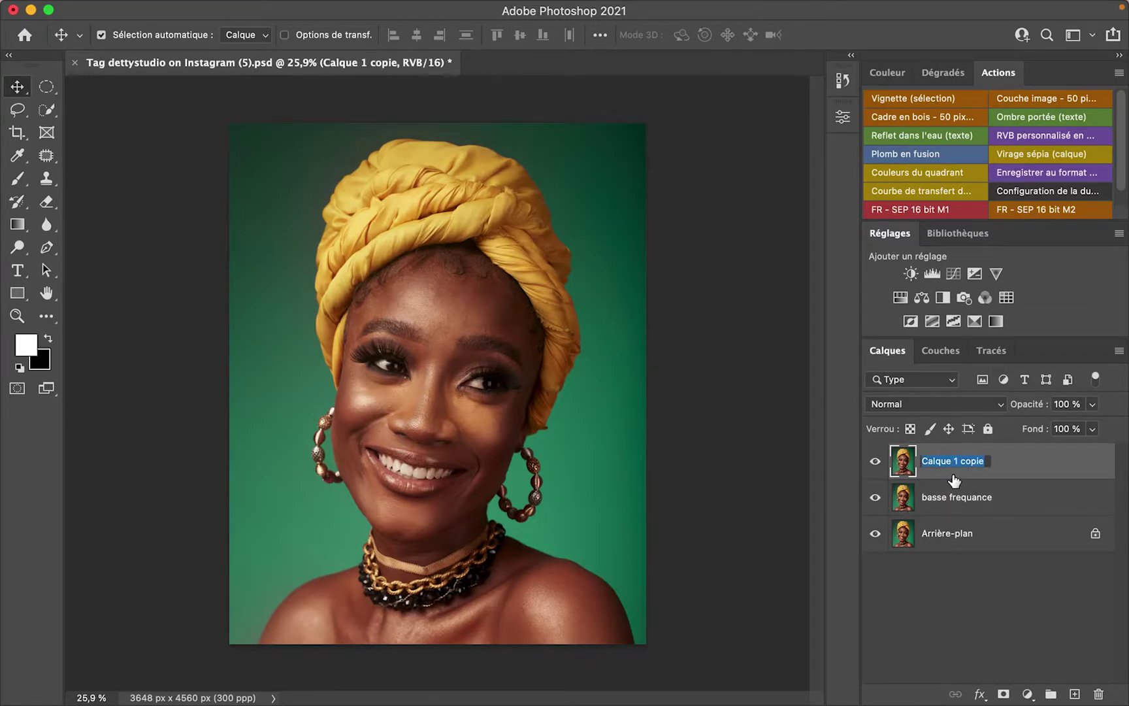
text(textures)
key(Return)
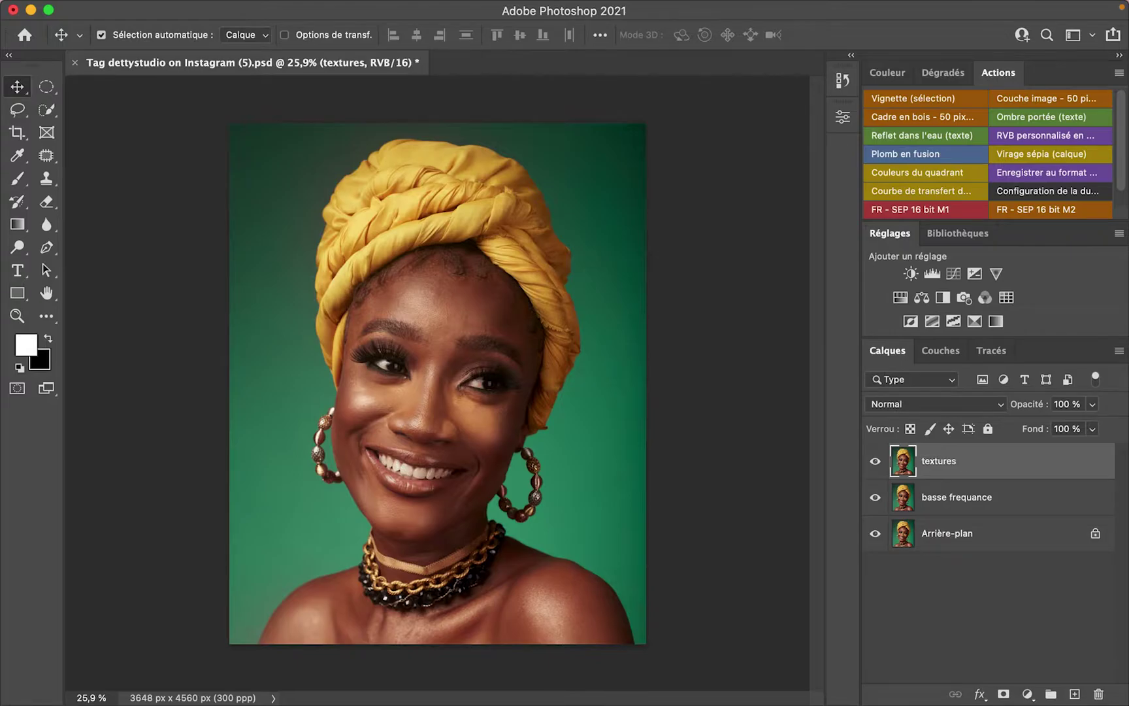
- Hide the textures layer and open the Gaussian Blur filter for the basse frequance layer
click(939, 491)
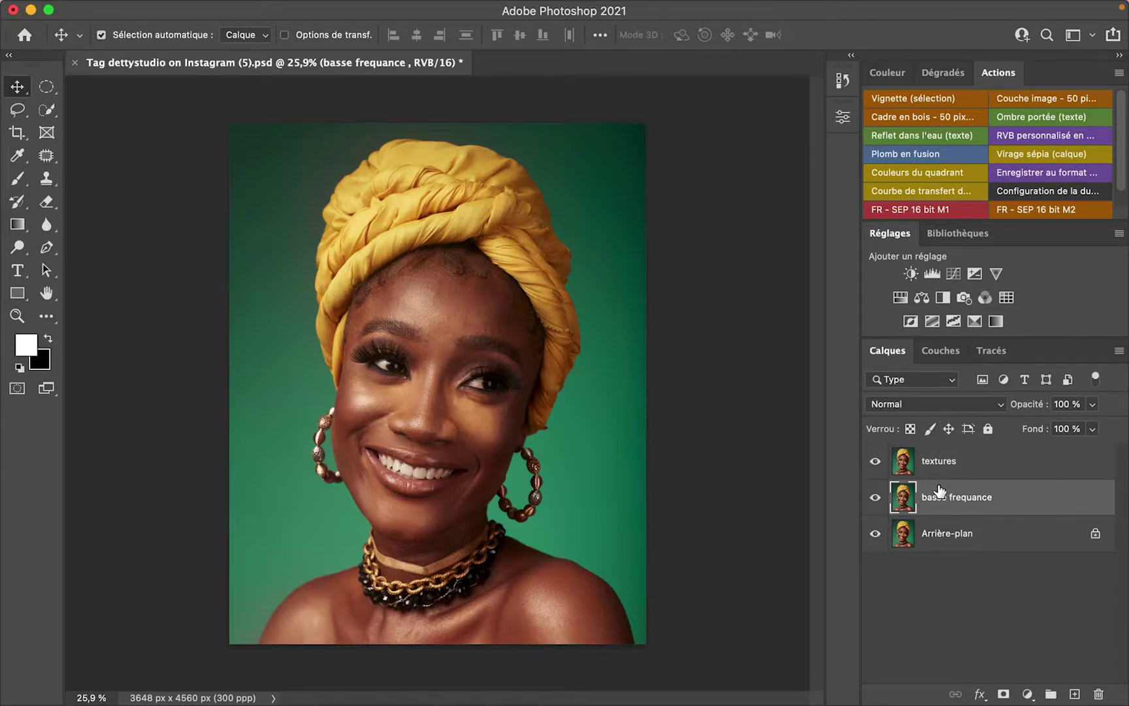
click(875, 461)
mouse_move(573, 5)
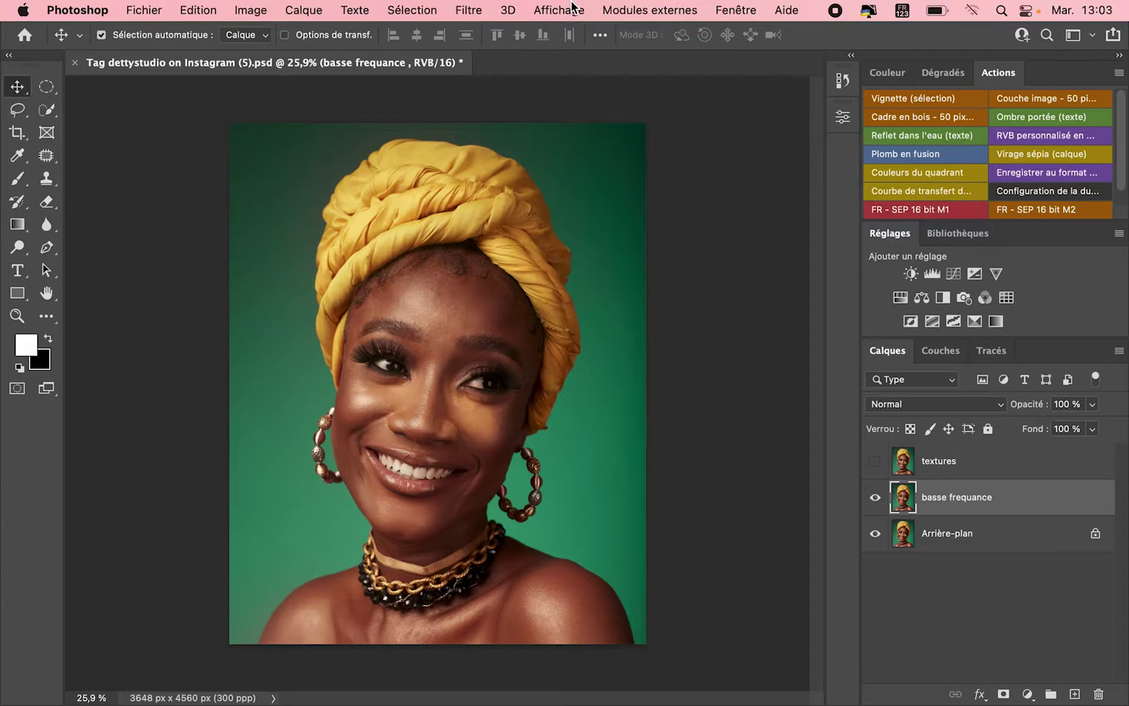
click(476, 15)
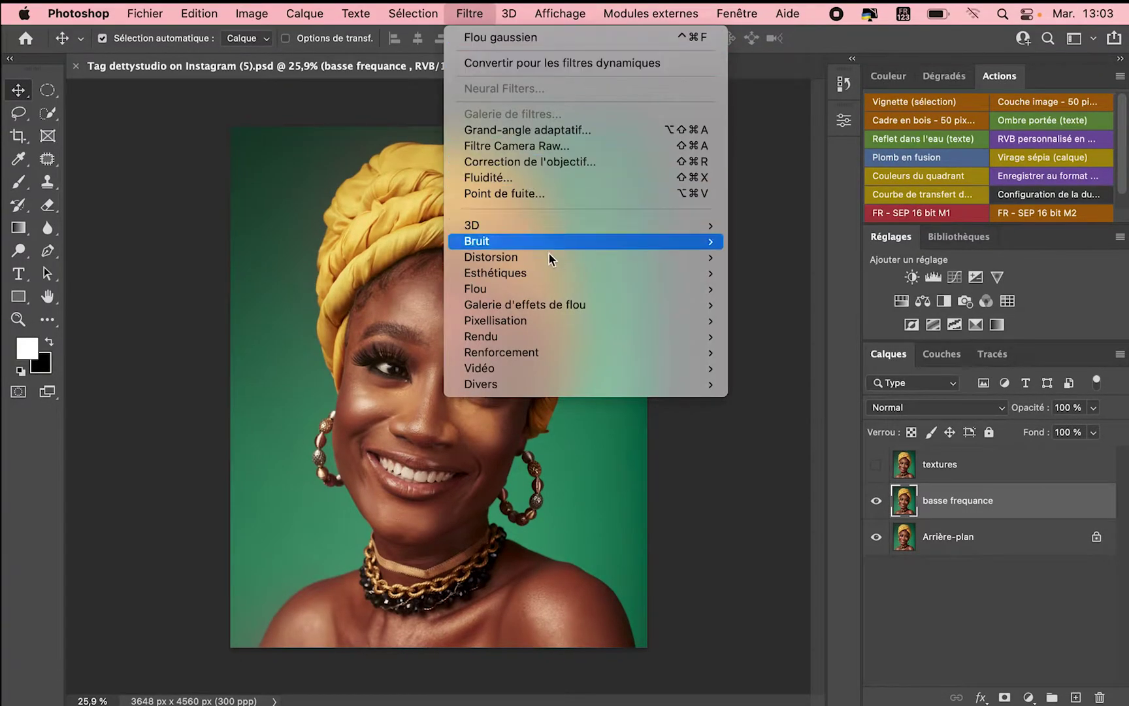
mouse_move(559, 288)
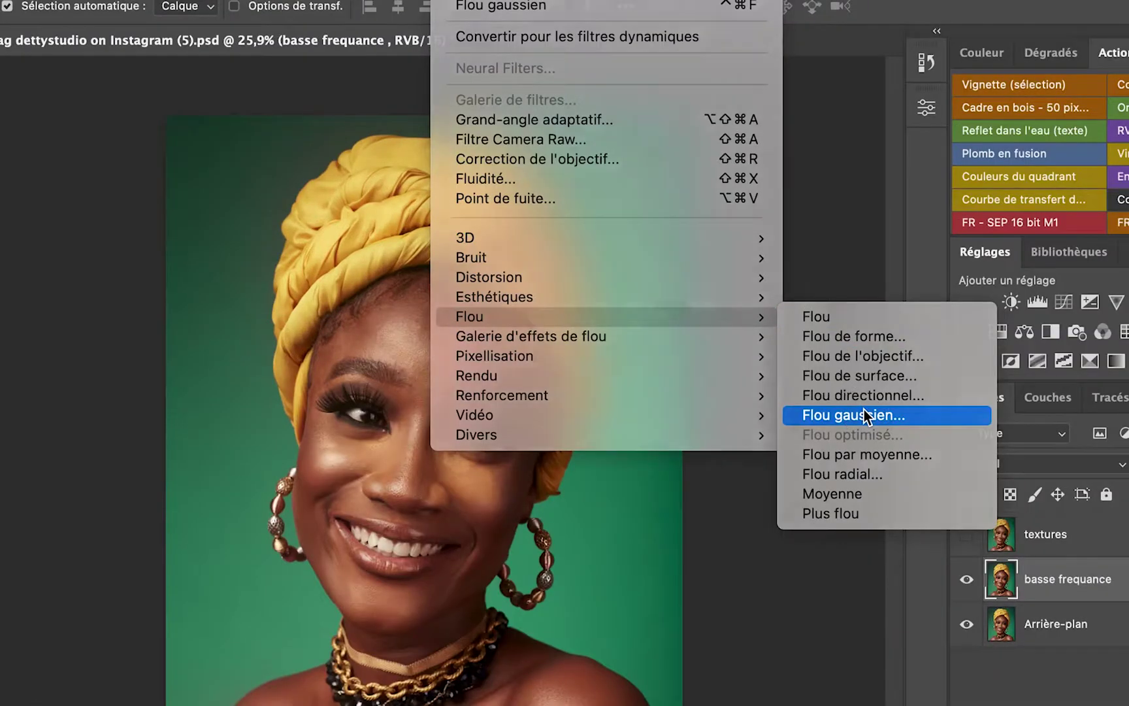
click(794, 368)
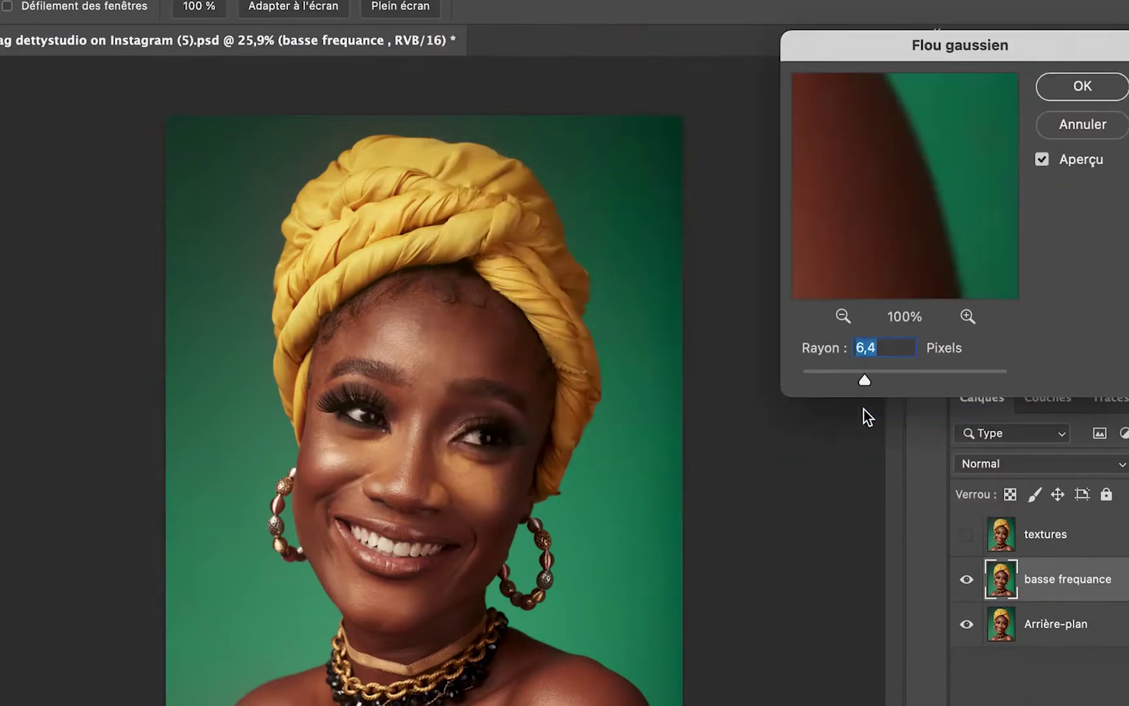
- Zoom the filter preview out to 33% on the face and try a blur radius of 3,0 pixels
drag(933, 244, 960, 258)
click(851, 315)
click(849, 313)
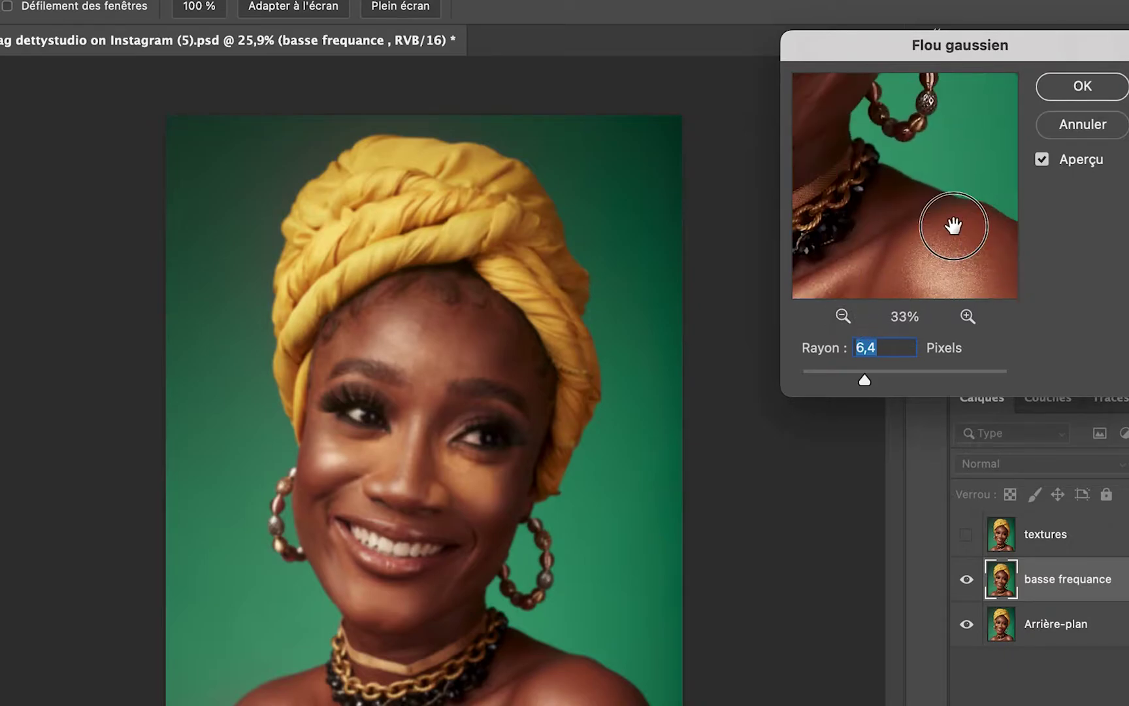
drag(871, 151, 907, 165)
drag(863, 383, 801, 379)
drag(915, 171, 953, 177)
drag(803, 377, 835, 379)
drag(890, 177, 887, 182)
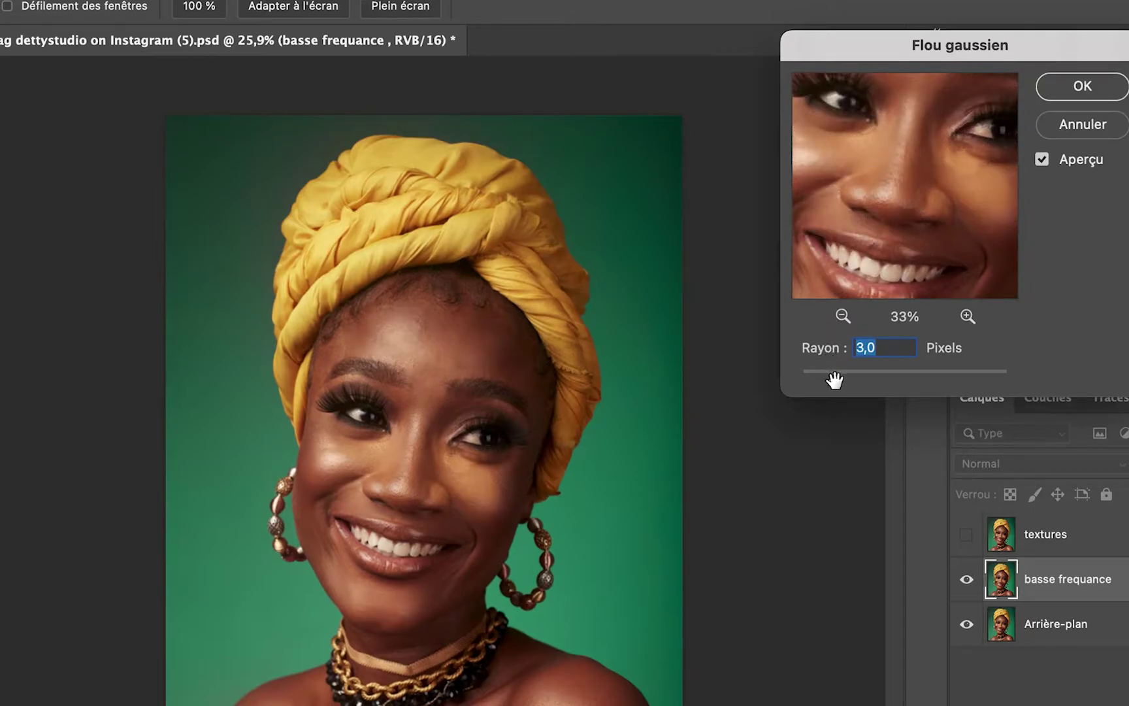
- Raise the Gaussian Blur radius to slightly below 10,1 pixels and apply it to the basse frequance layer
drag(837, 385, 884, 384)
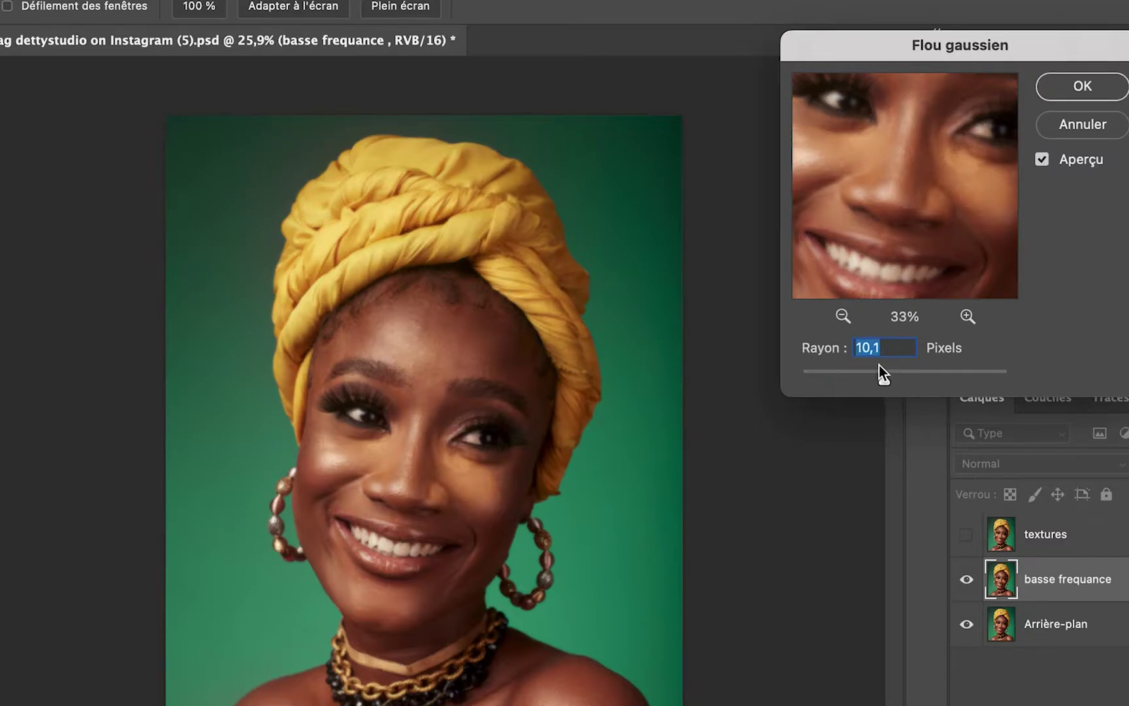
drag(907, 209, 907, 190)
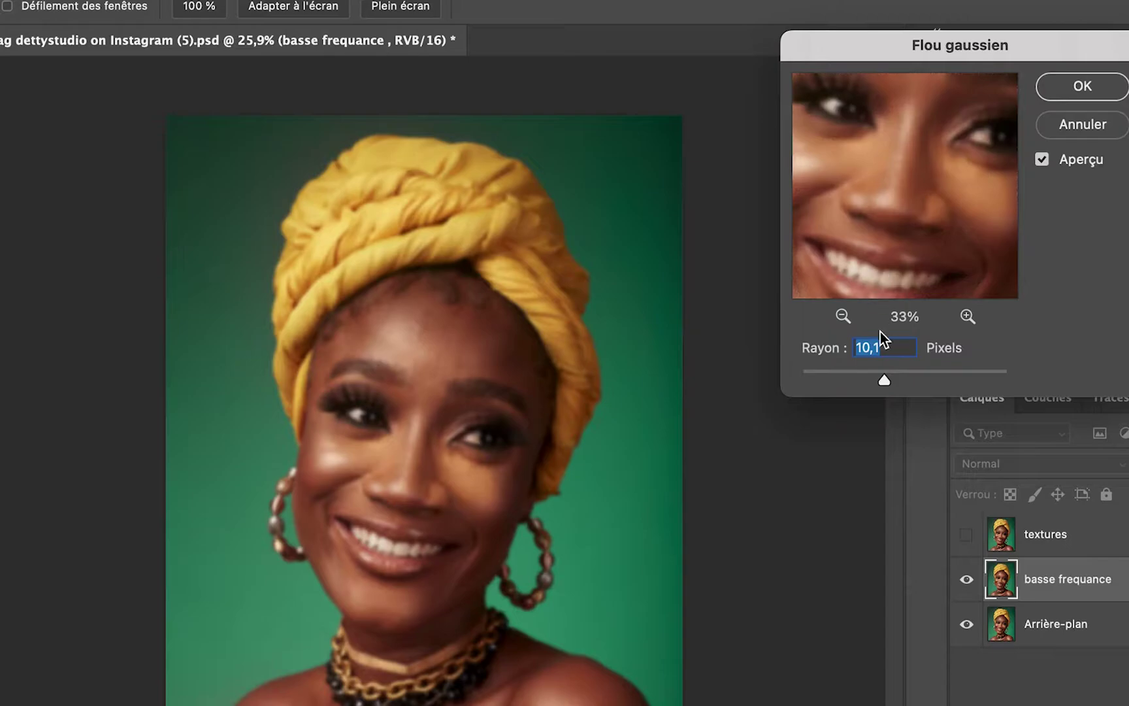
drag(885, 382, 878, 384)
click(1075, 97)
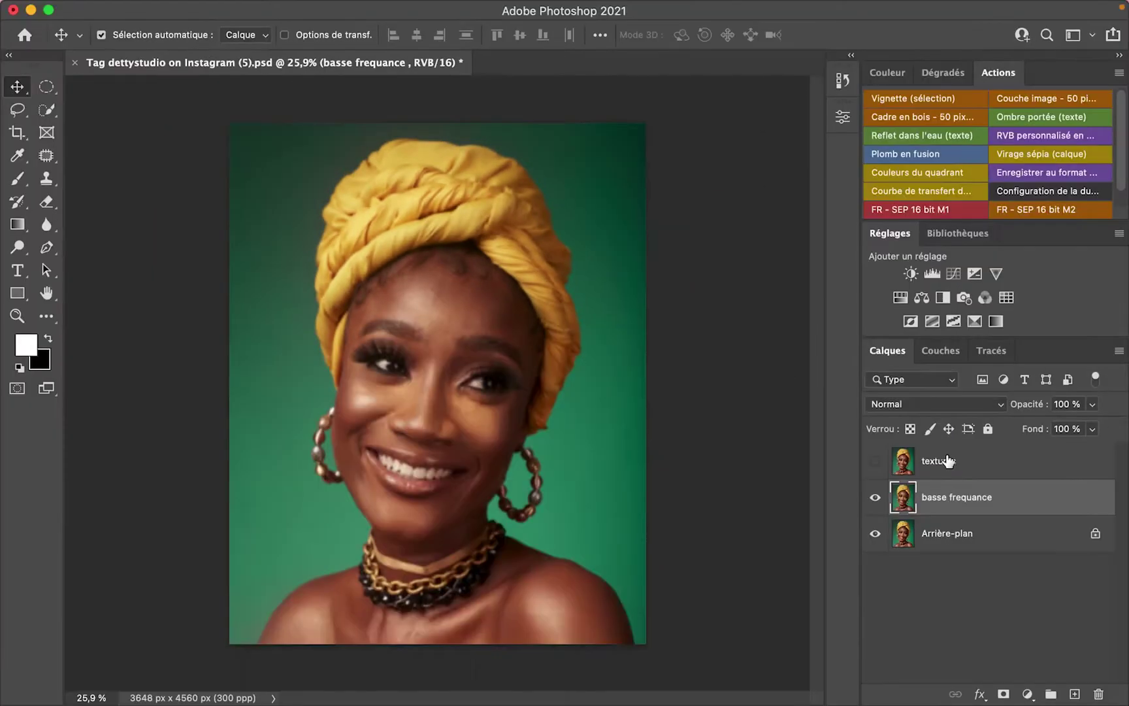
- Select the textures layer, make it visible and open Apply Image for it
click(1052, 537)
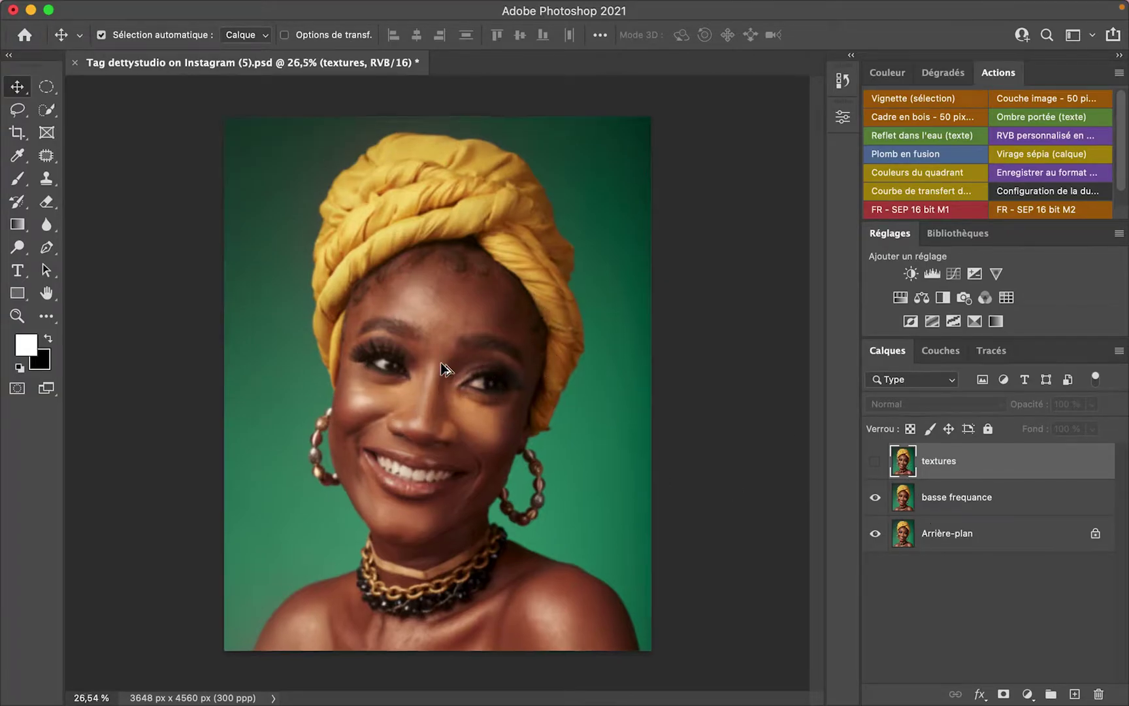
scroll(441, 382, up, 3)
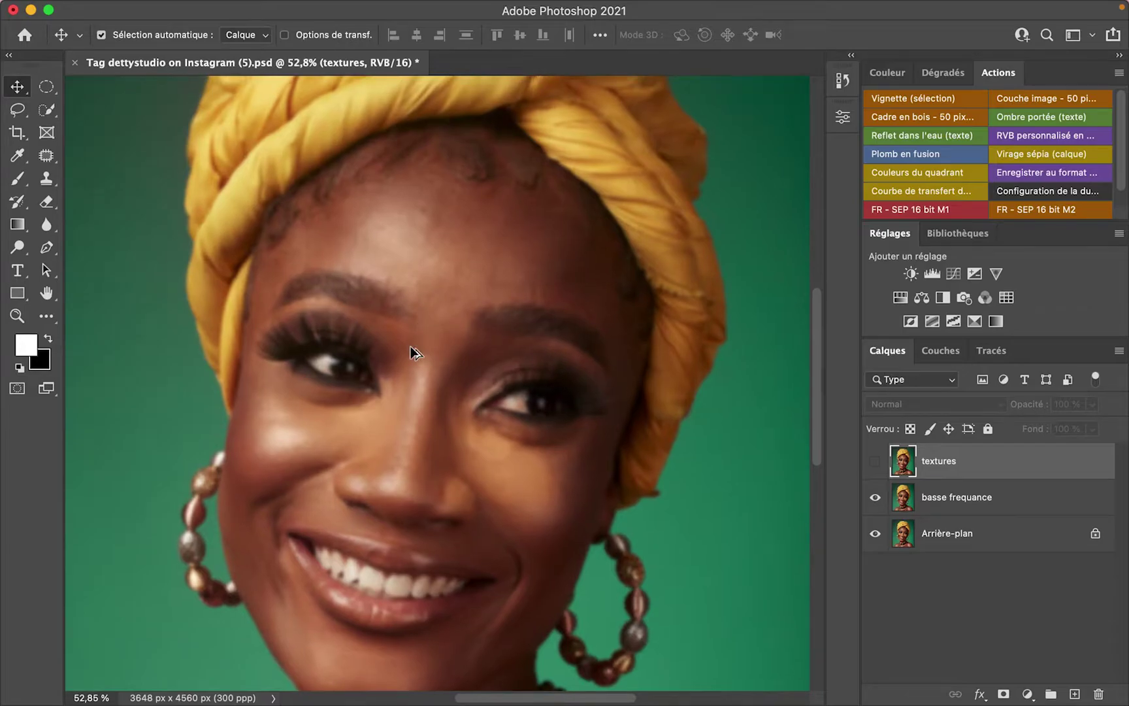
scroll(410, 346, down, 3)
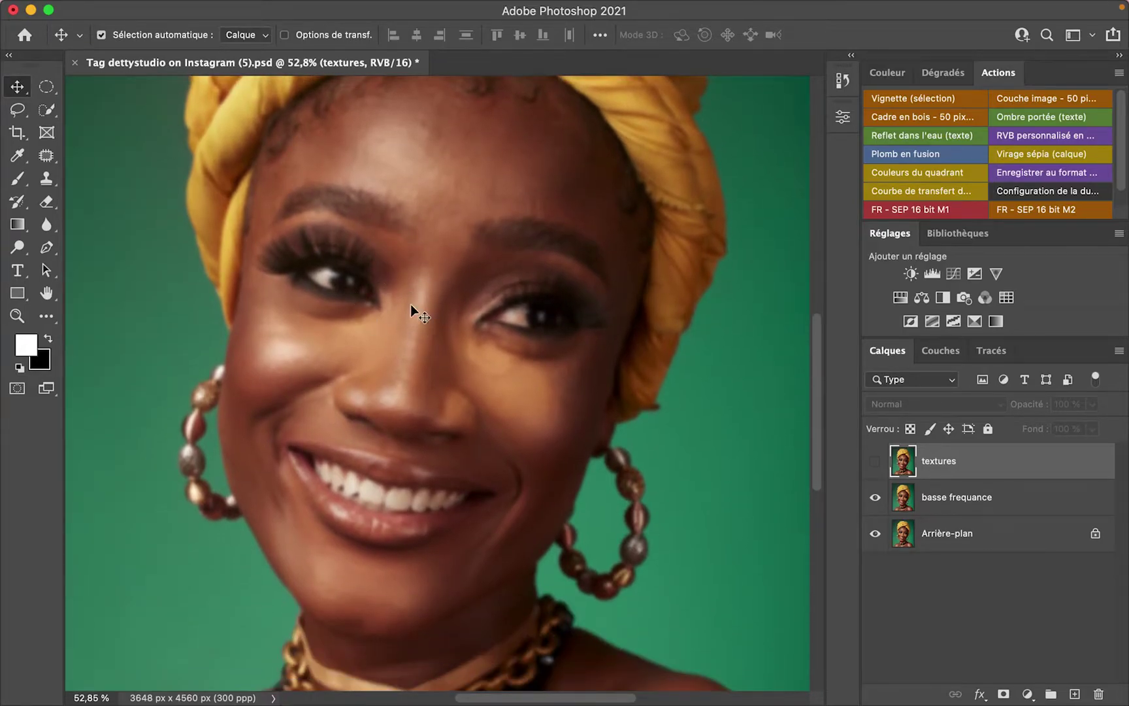
click(875, 468)
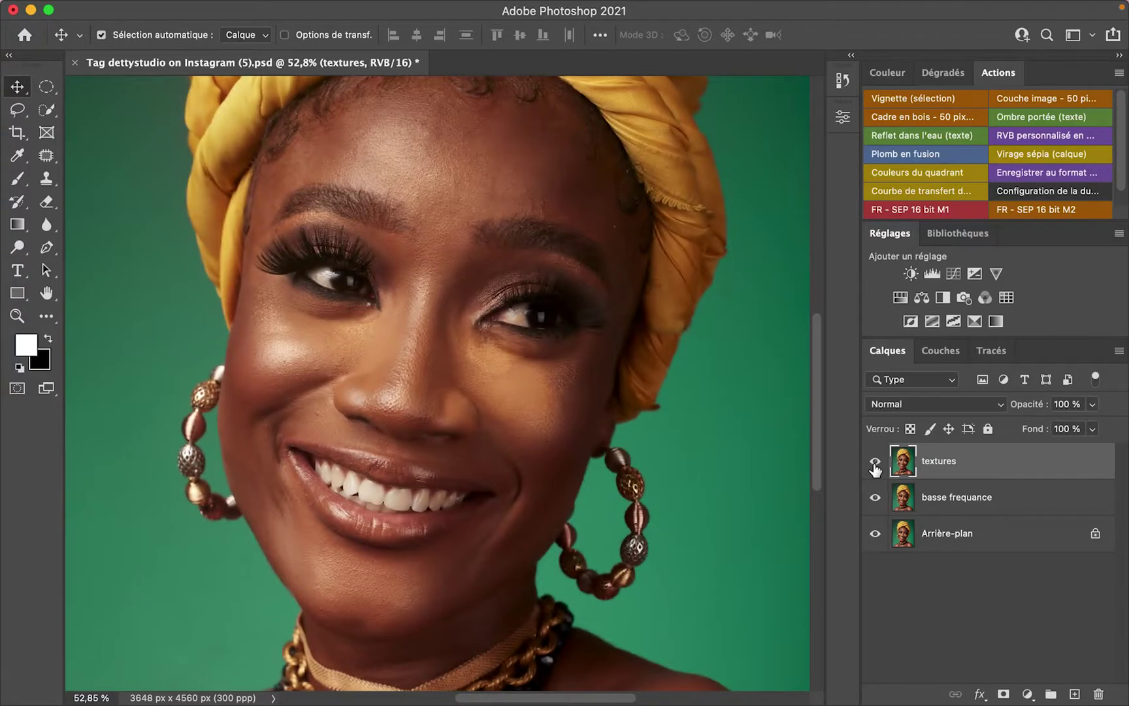
mouse_move(263, 6)
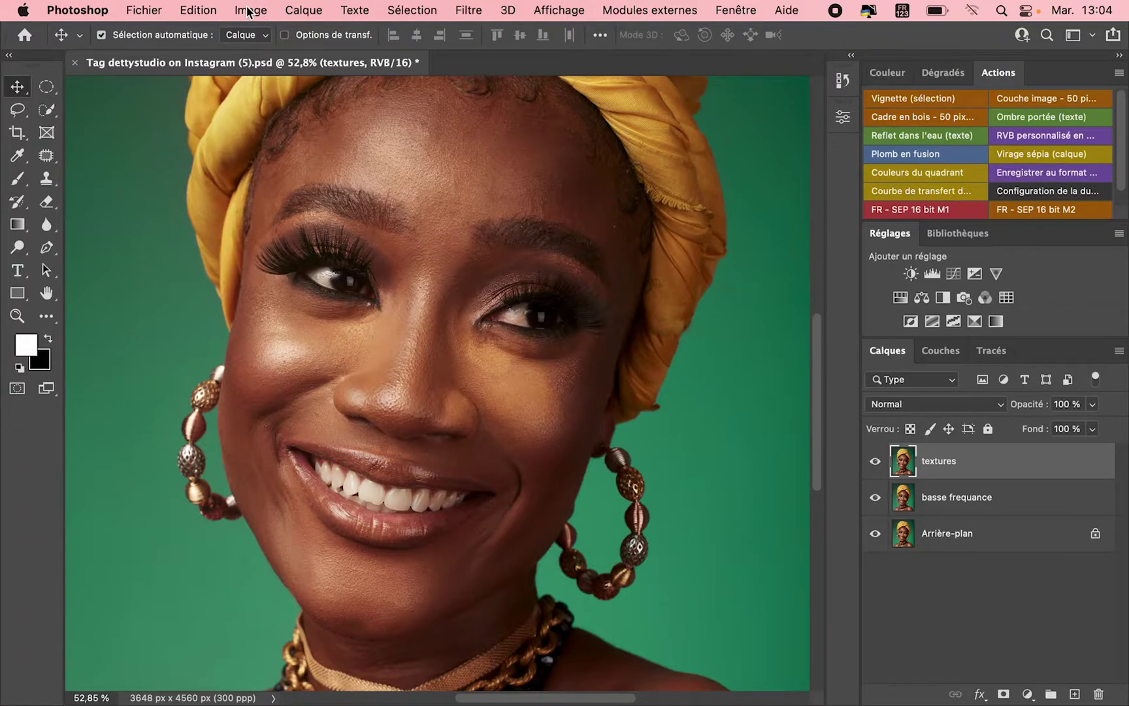
click(249, 11)
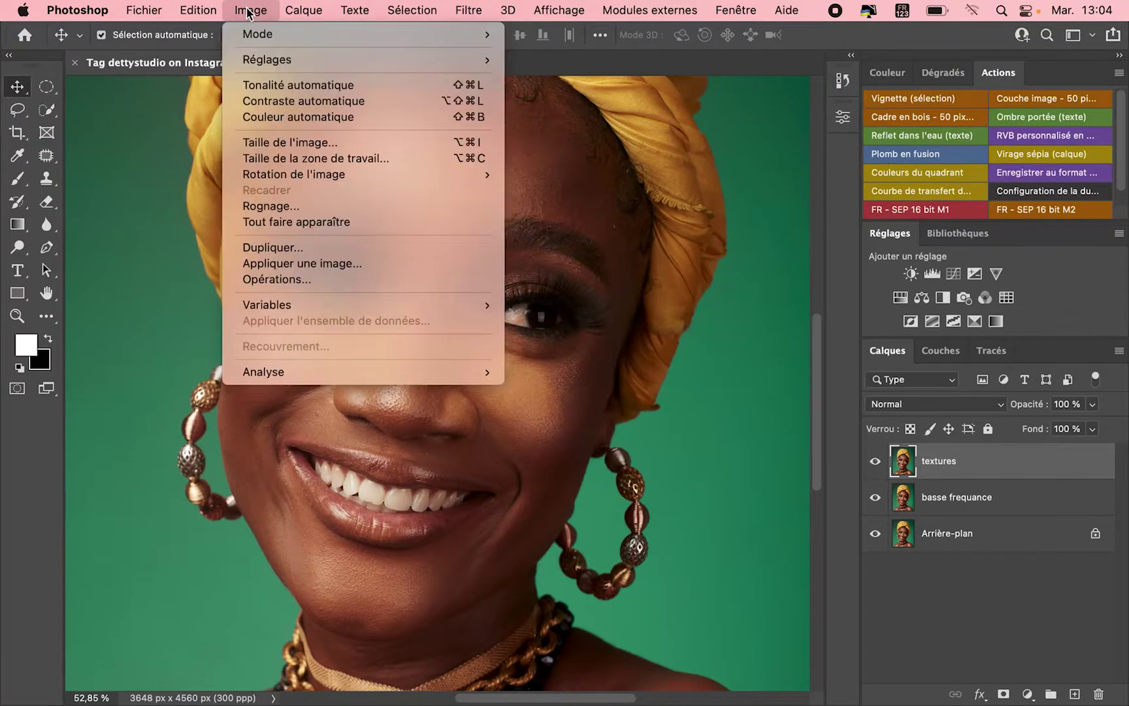
click(371, 266)
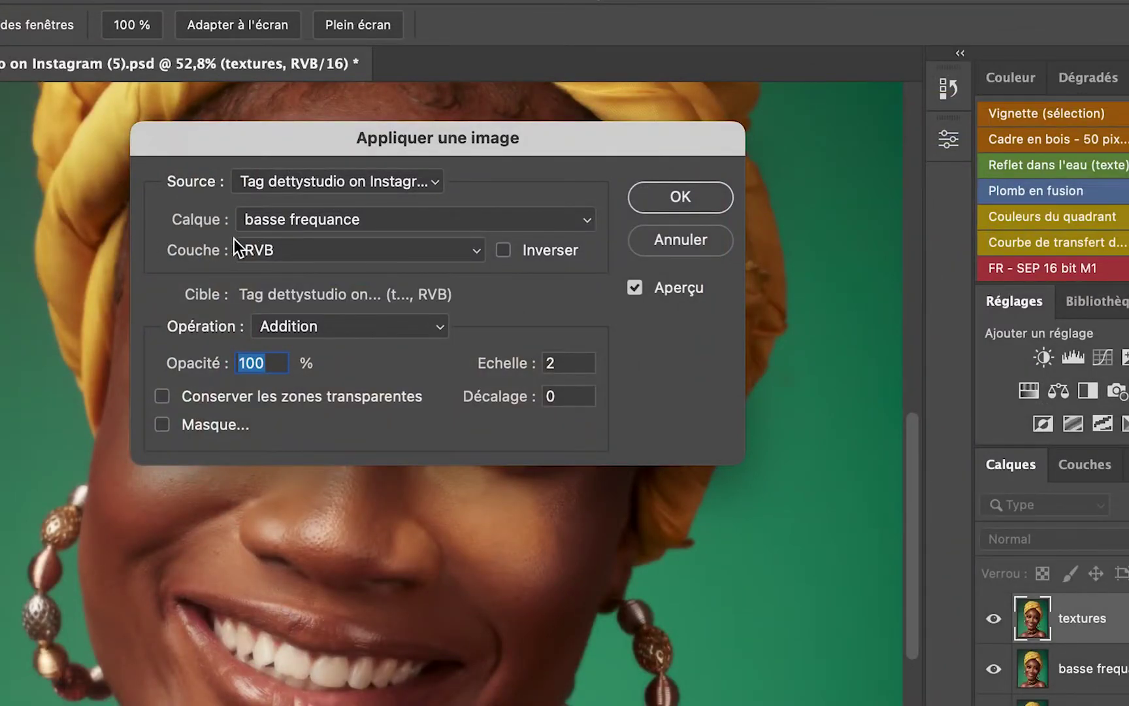
- Choose basse frequance as the source layer for Apply Image
click(347, 224)
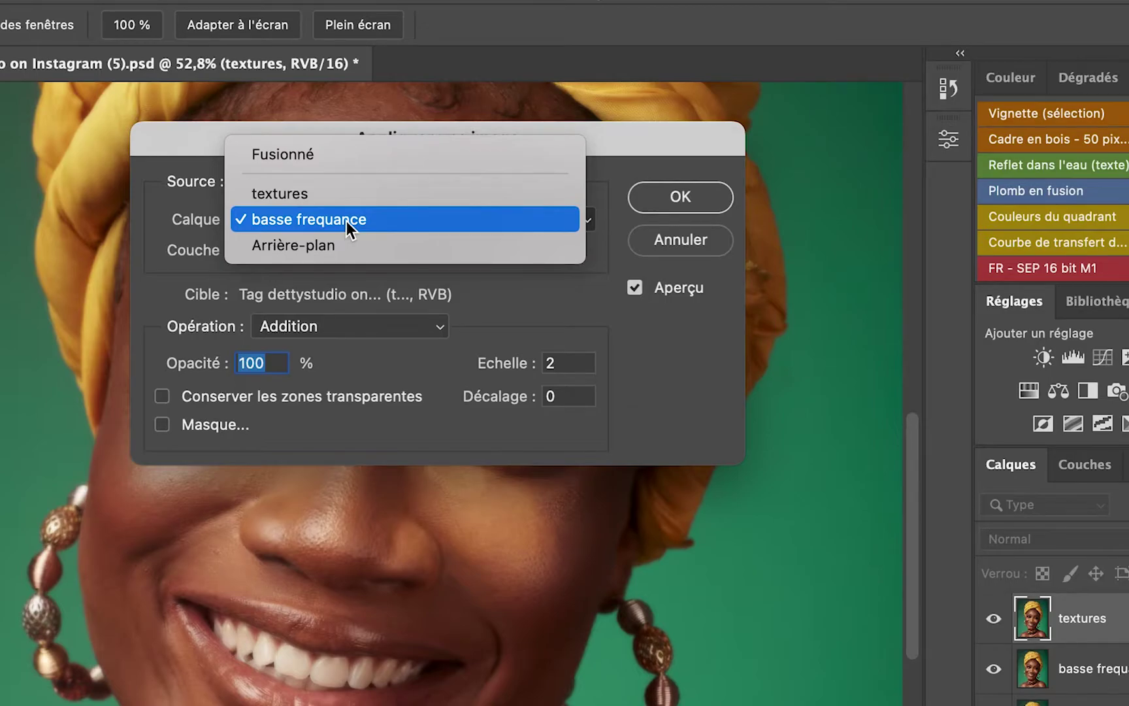
click(197, 219)
click(378, 223)
click(378, 204)
click(374, 217)
click(374, 202)
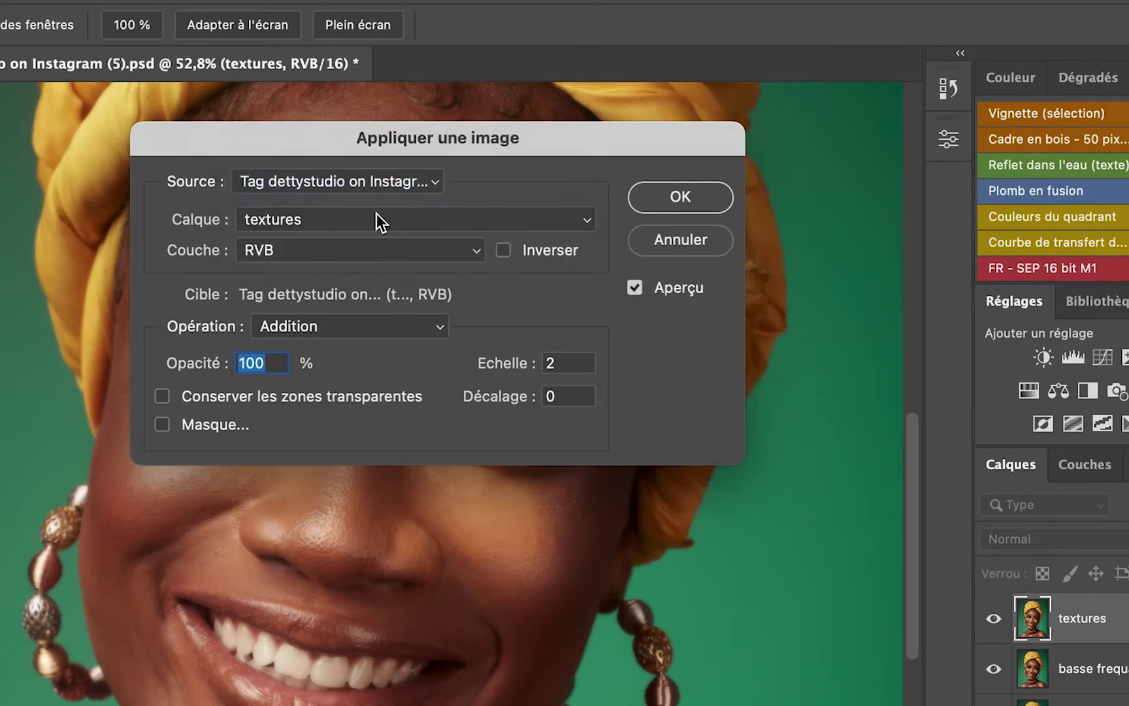
click(377, 217)
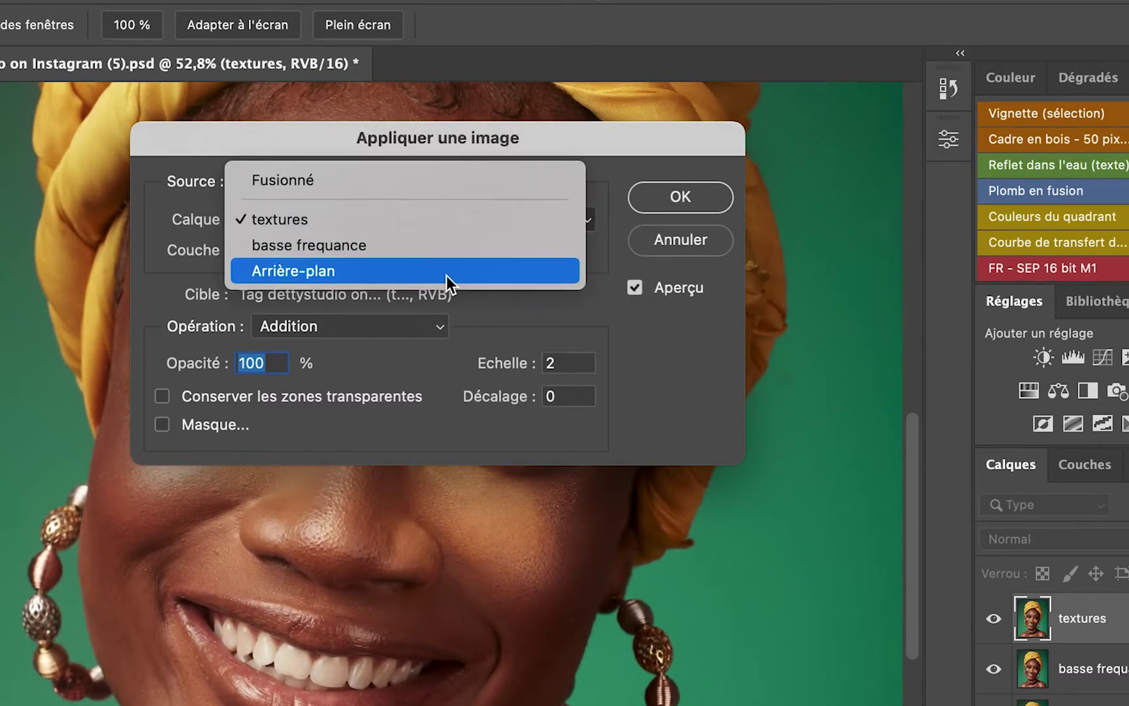
click(446, 221)
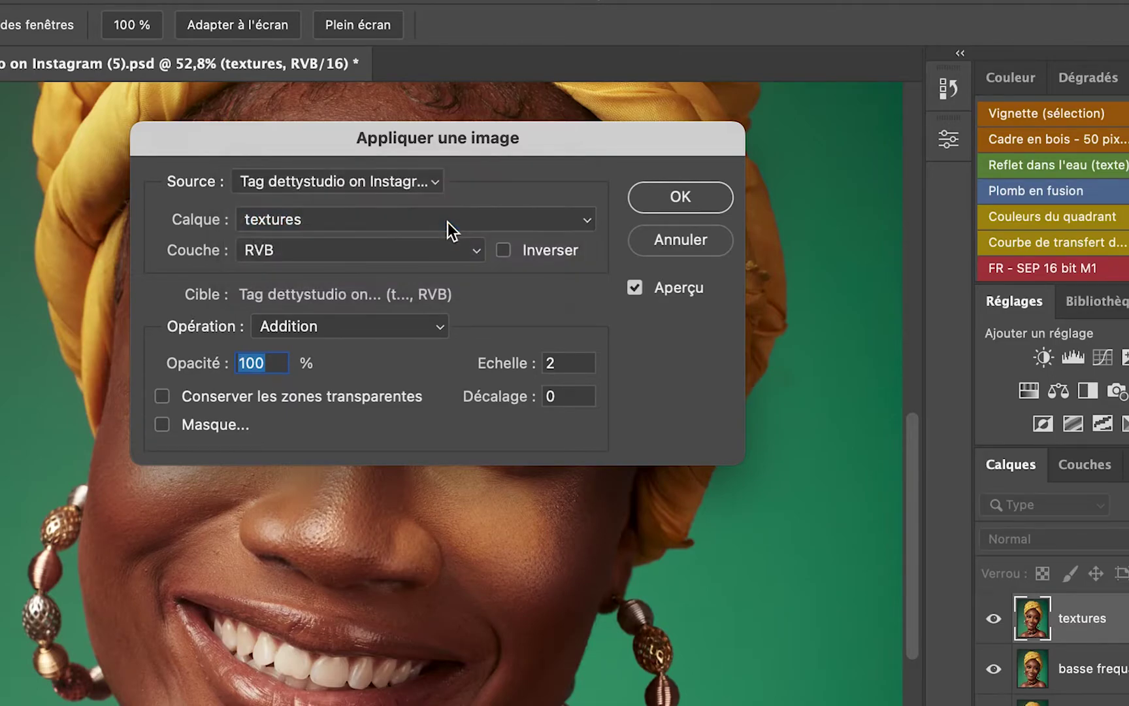
click(447, 222)
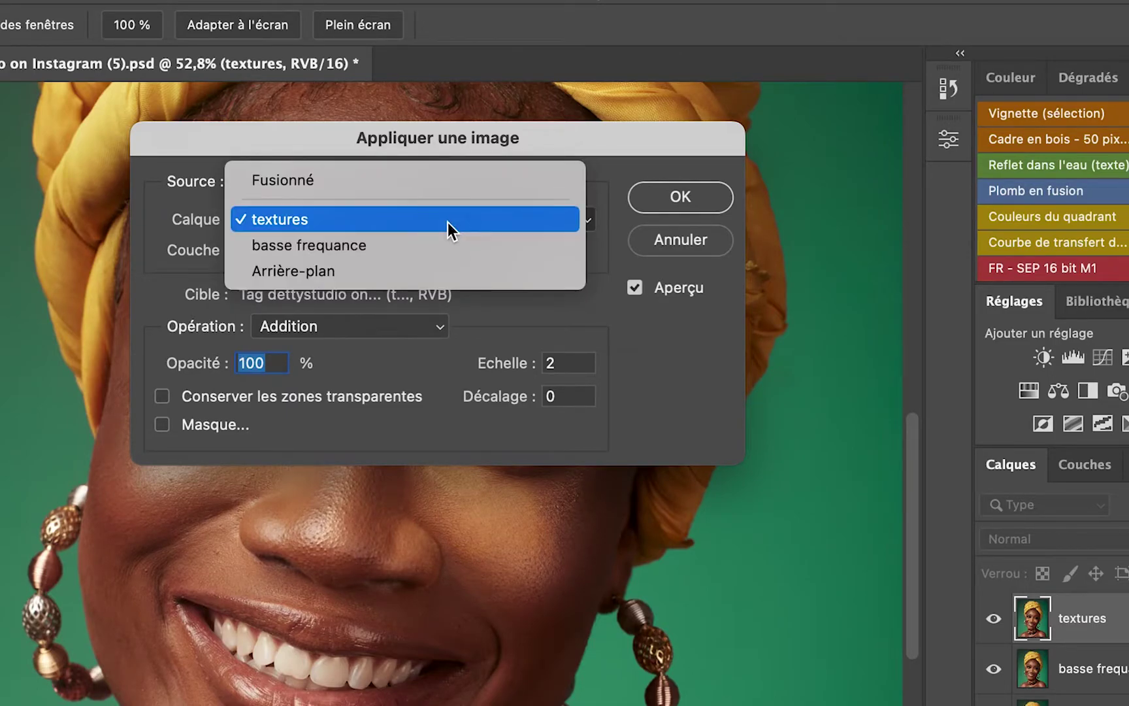
click(448, 243)
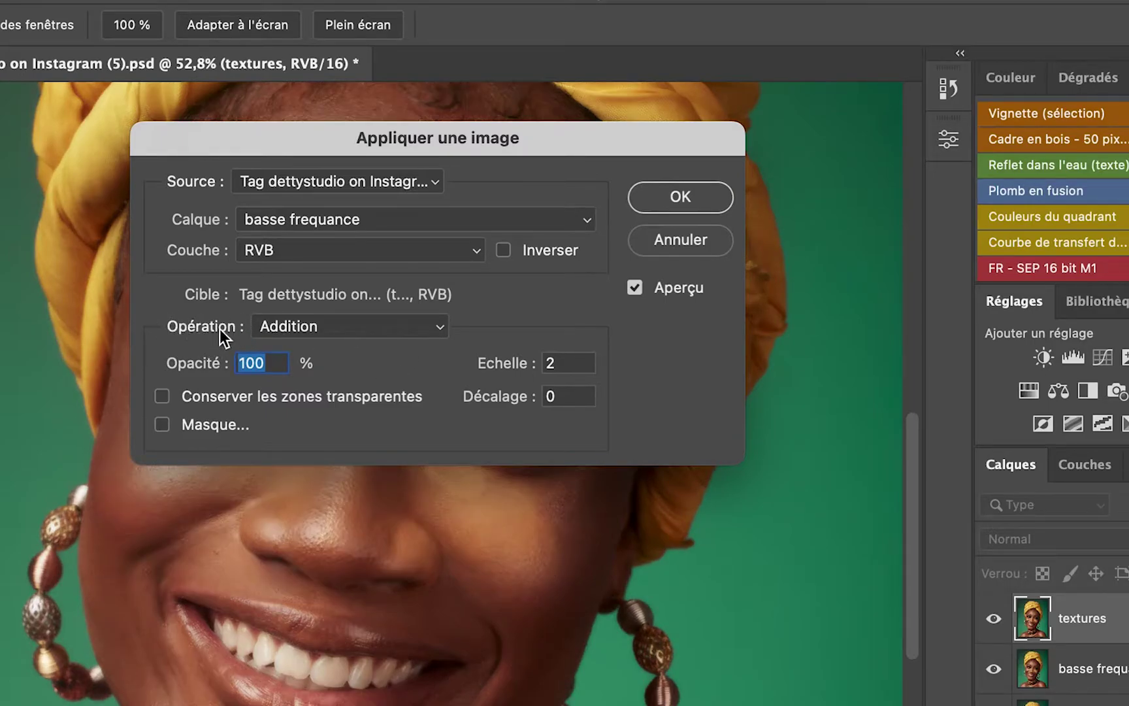
- Apply the inverted basse frequance source to the textures layer with the Addition operation, scale 2 and offset 0
click(384, 323)
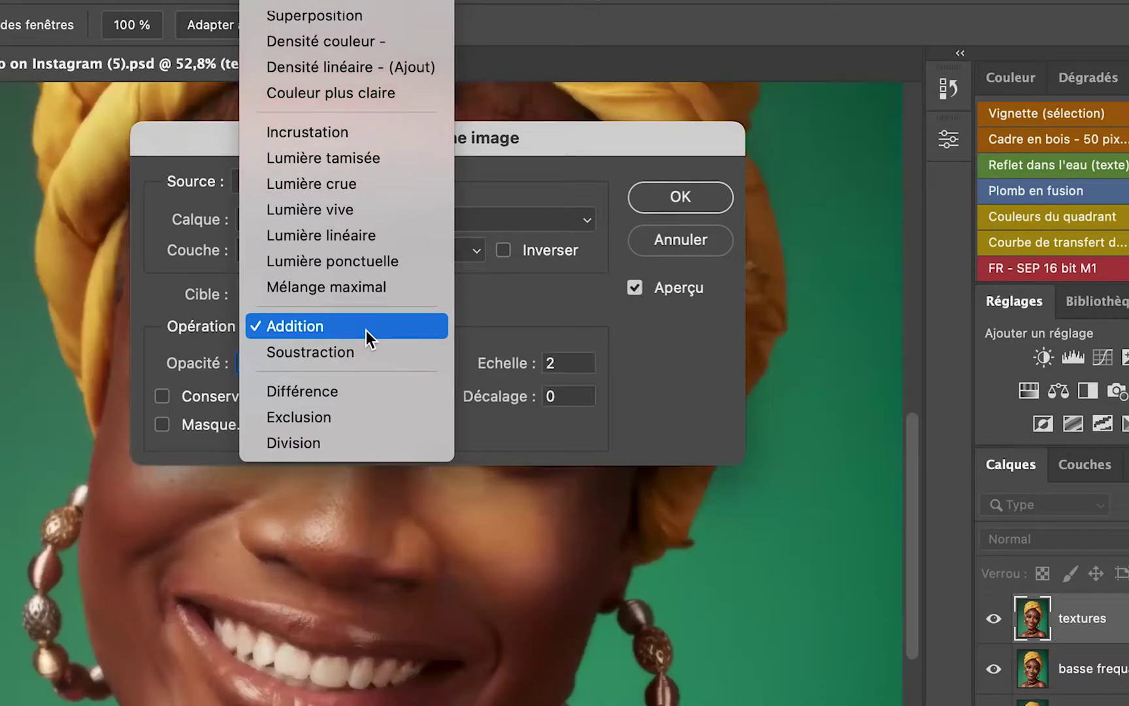
click(366, 330)
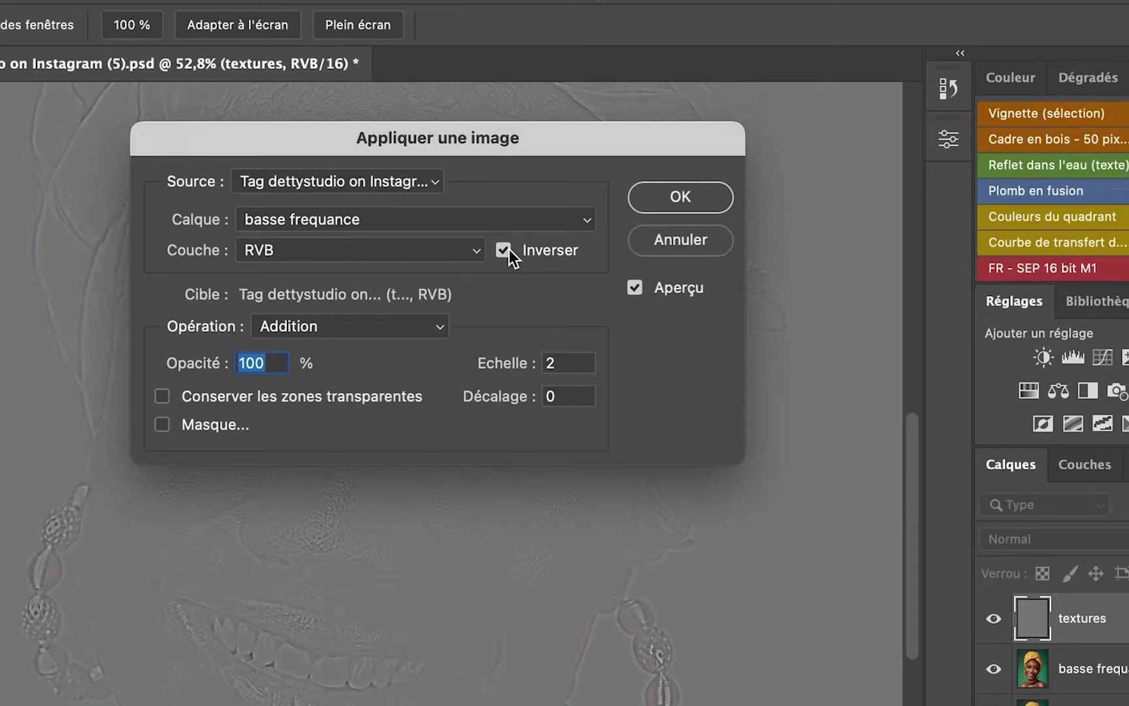
click(658, 200)
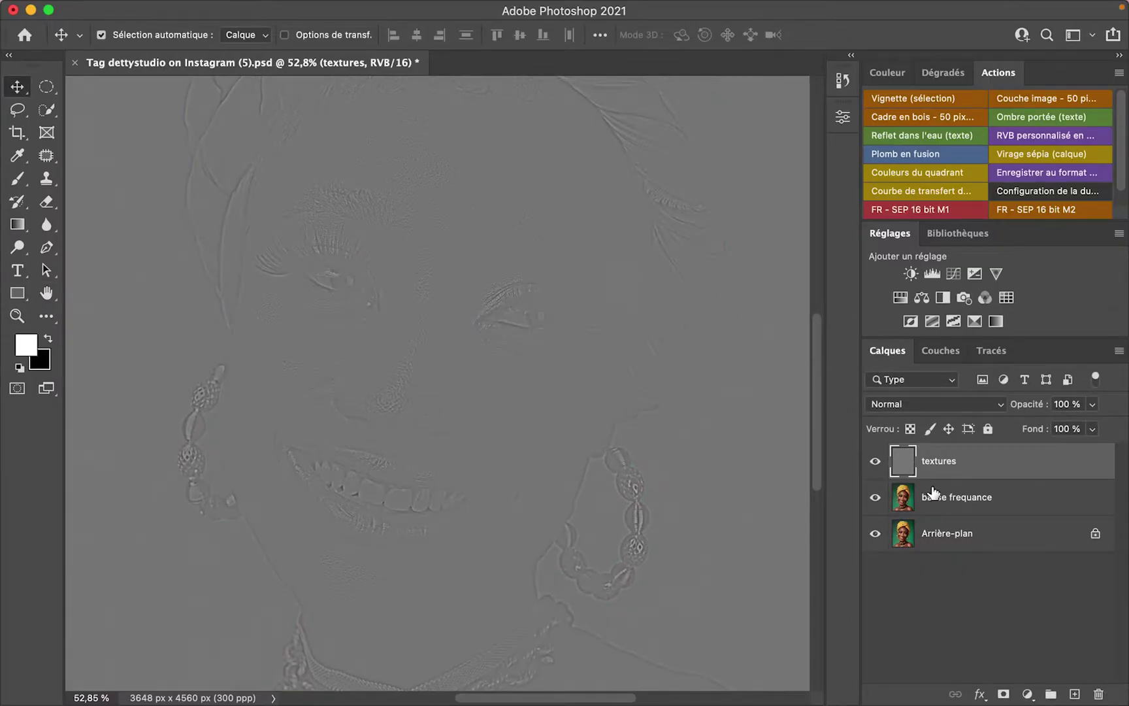
- Set the textures layer's blend mode to Lumière linéaire
scroll(519, 277, down, 5)
scroll(521, 282, up, 2)
scroll(521, 282, up, 3)
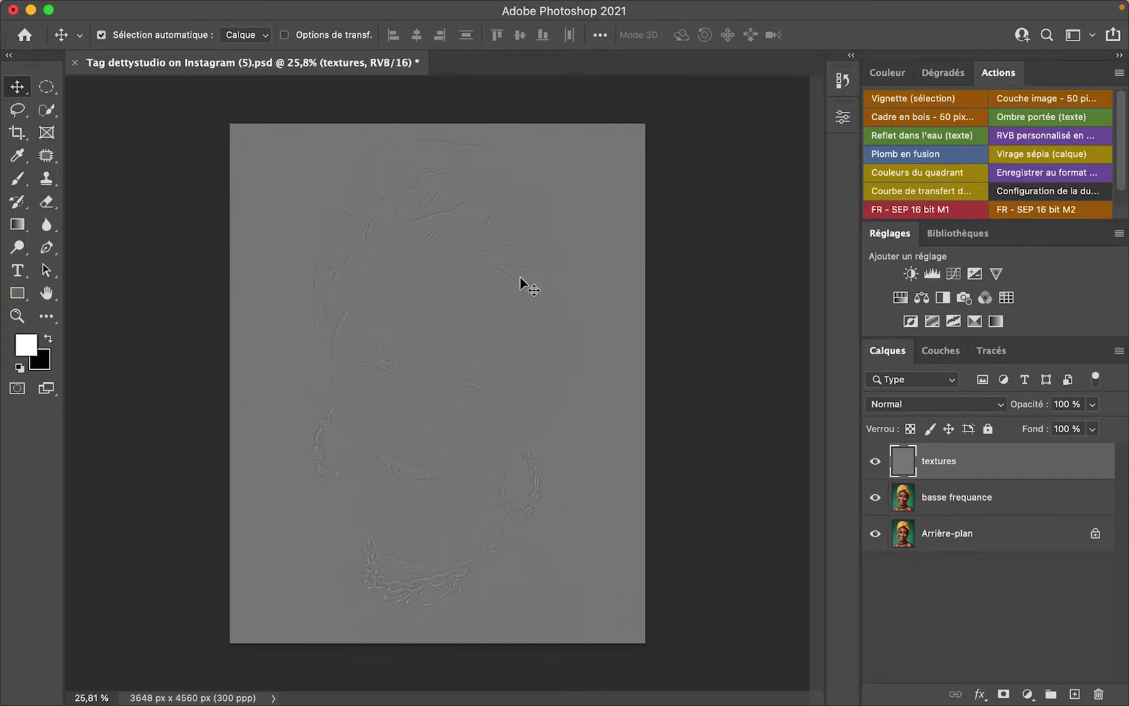
click(907, 406)
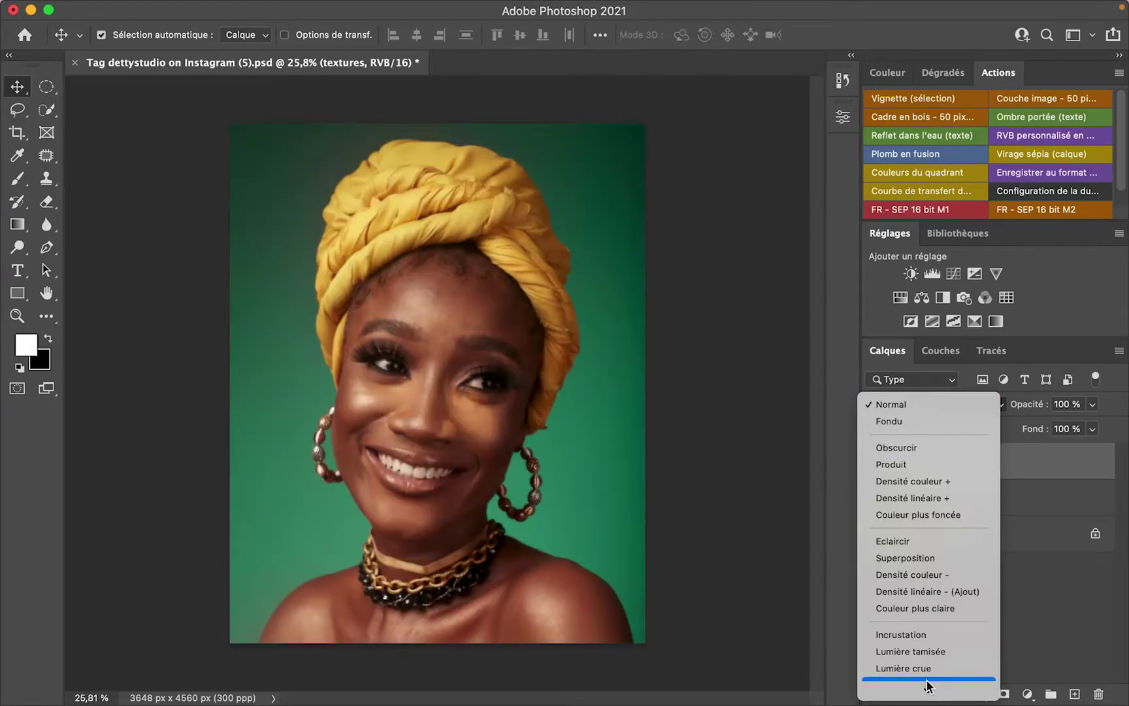
scroll(928, 683, down, 5)
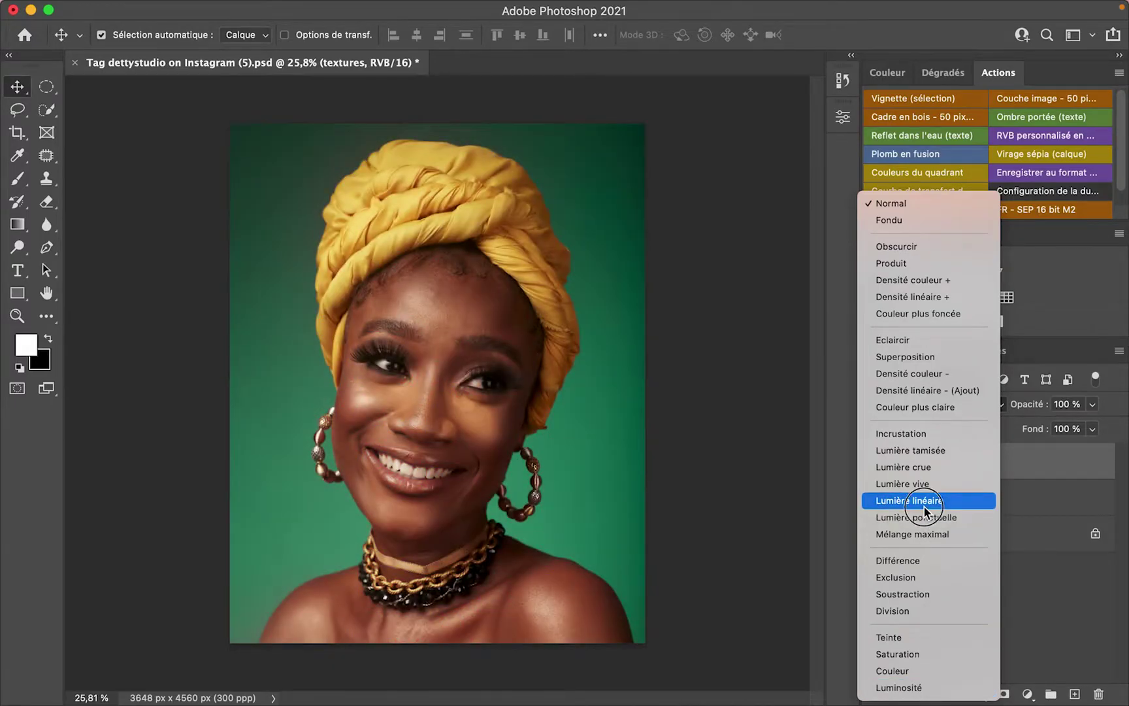
click(924, 506)
scroll(461, 310, up, 3)
scroll(462, 310, up, 2)
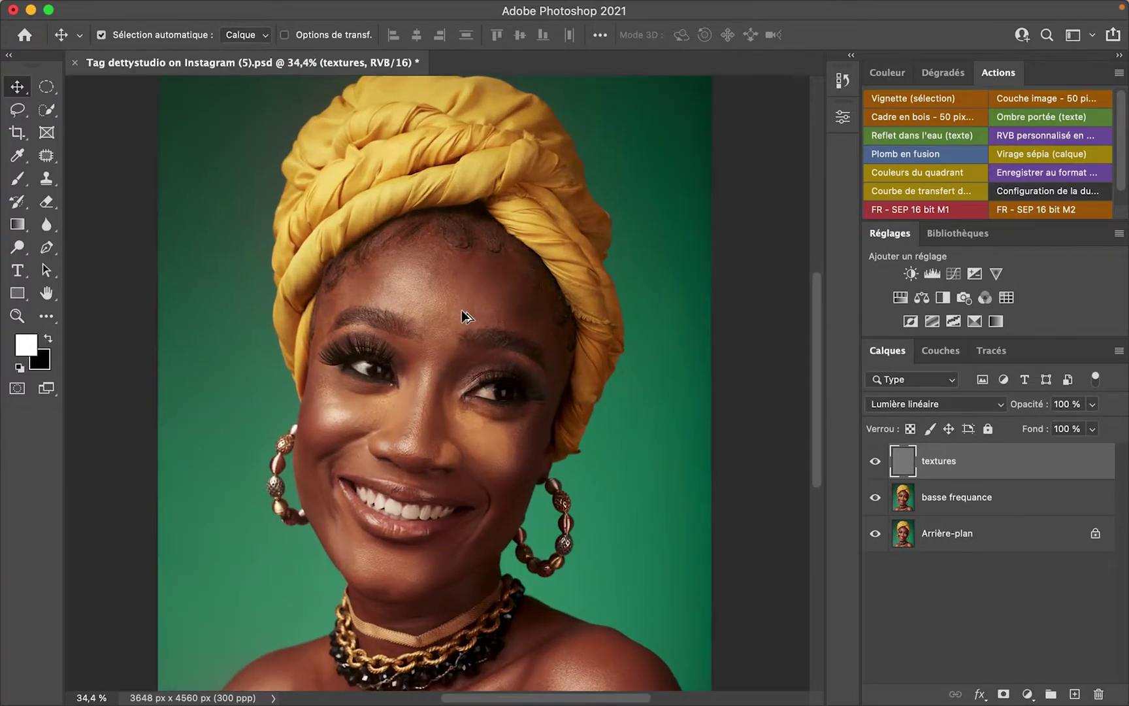
scroll(461, 309, down, 4)
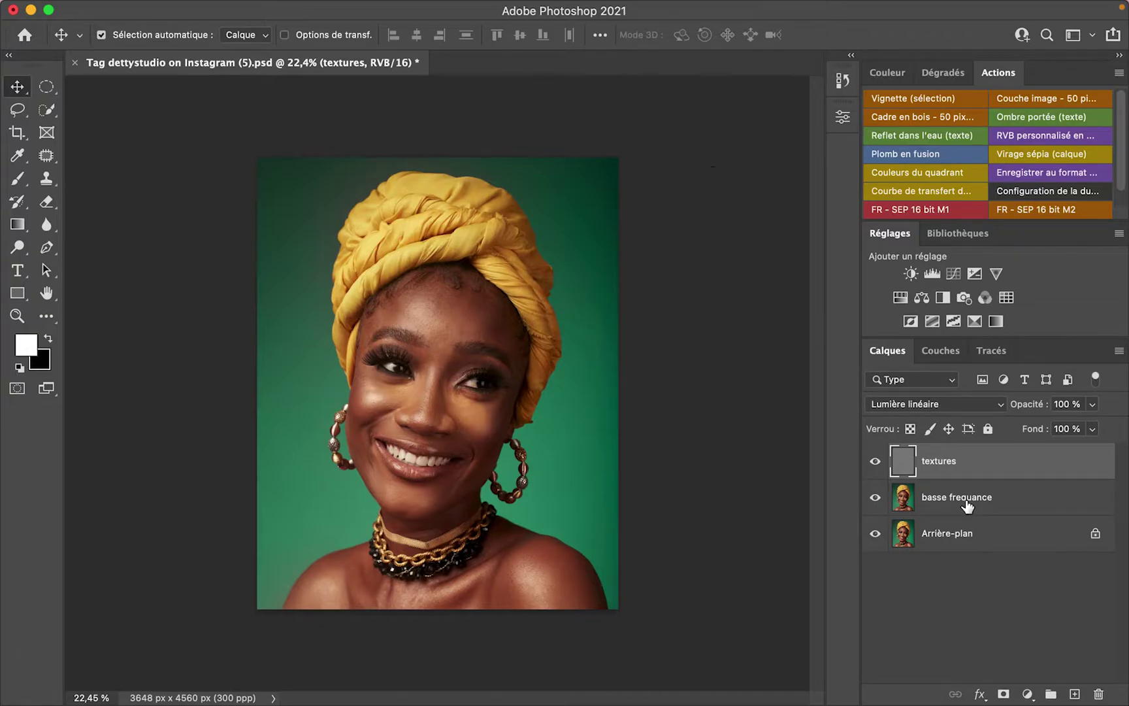
- Group the textures and basse frequance layers and expand the new group
shift+click(966, 505)
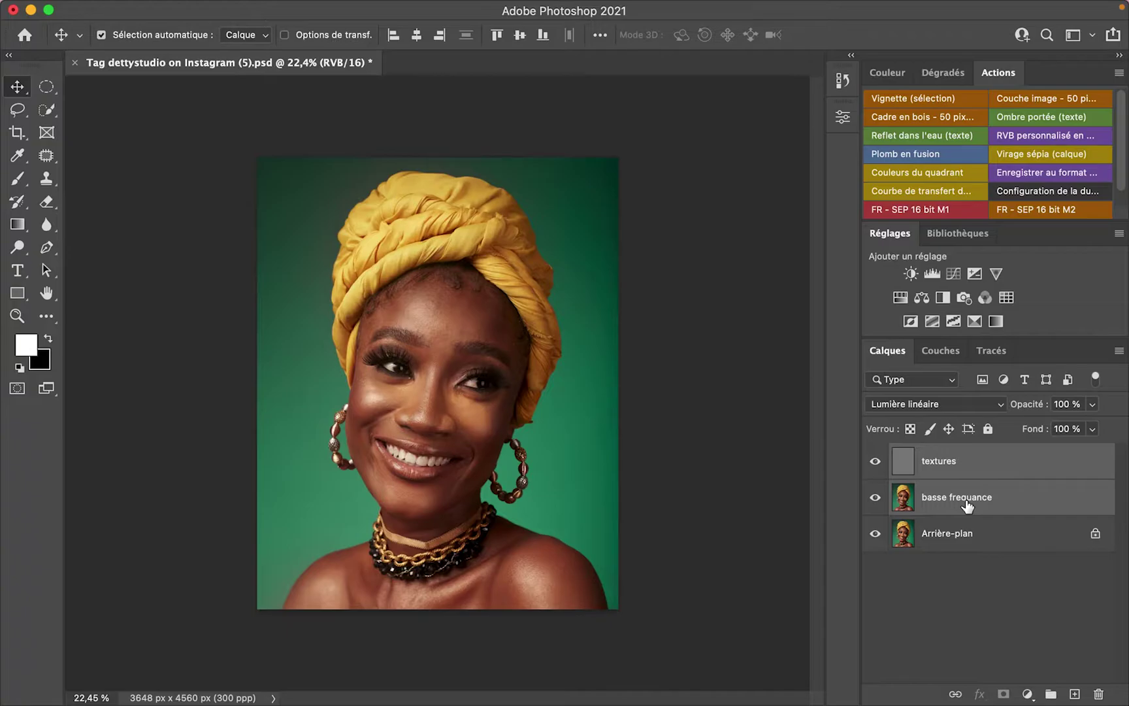
key(super)
key(super+g)
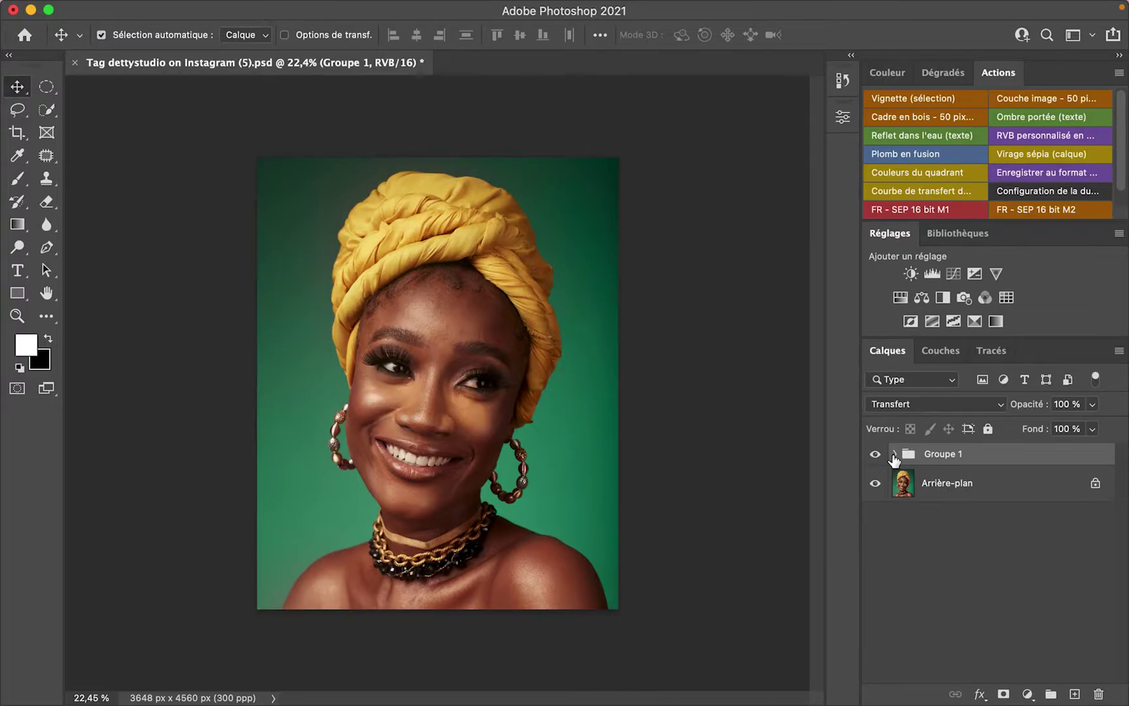
click(893, 453)
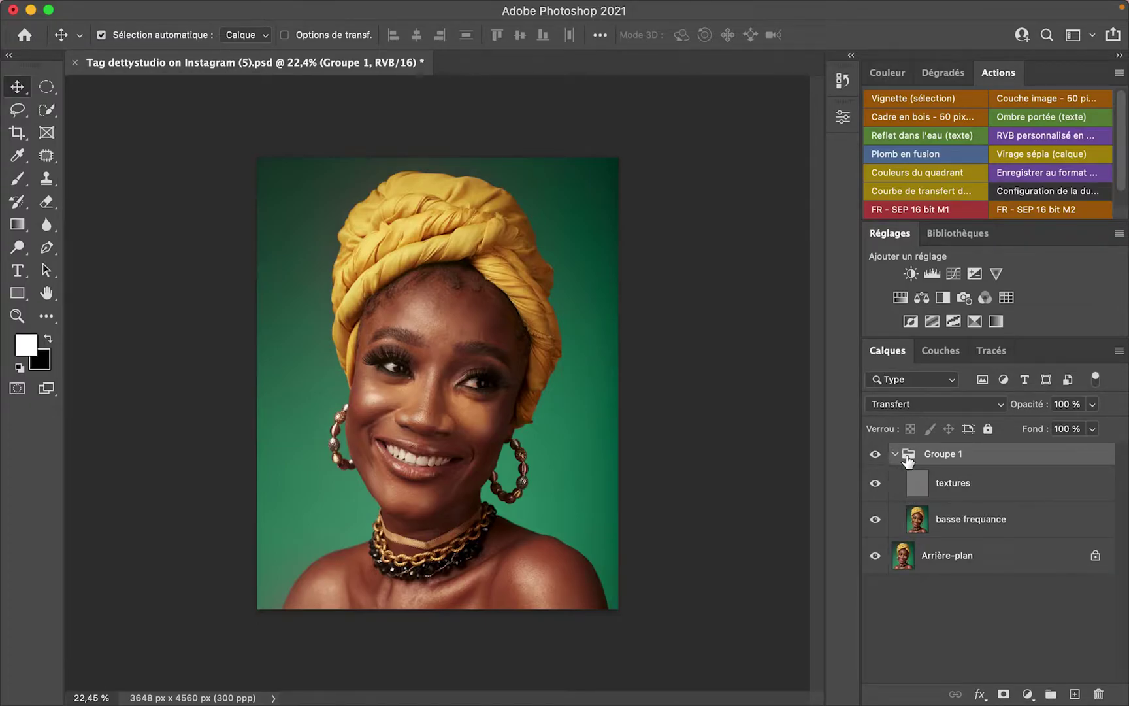
click(1032, 524)
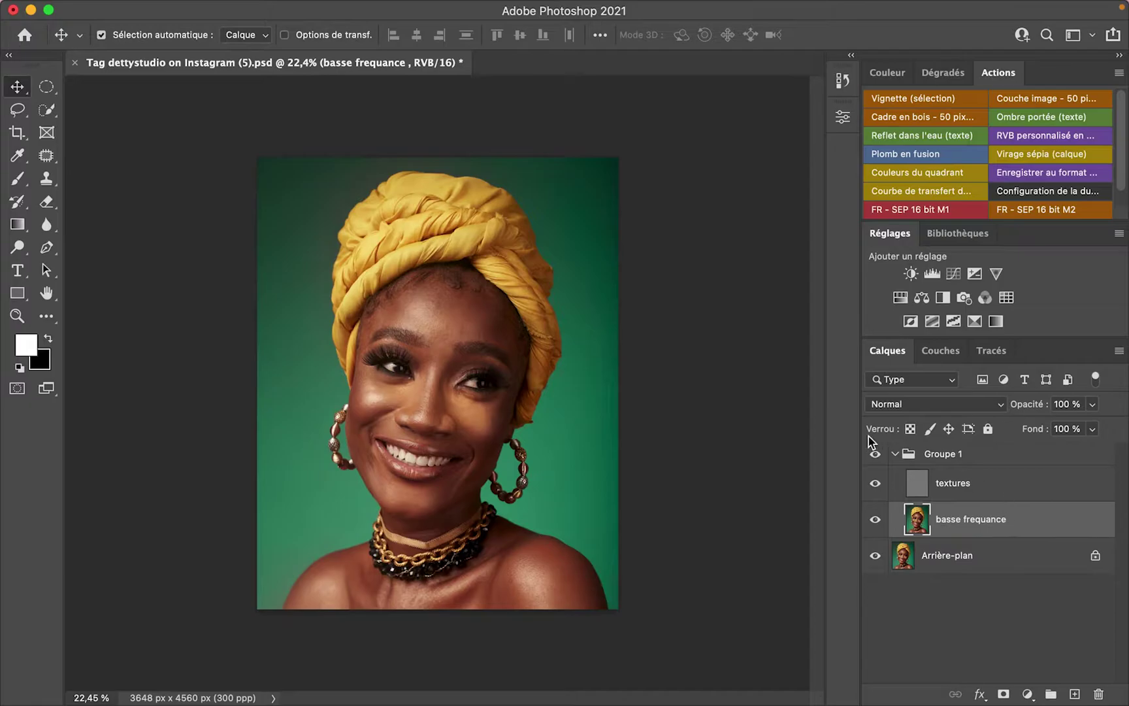
- Rename the layer group as separation de frequance
click(888, 456)
double_click(936, 457)
key(BackSpace)
text(sep)
key(BackSpace)
text(paration de fre)
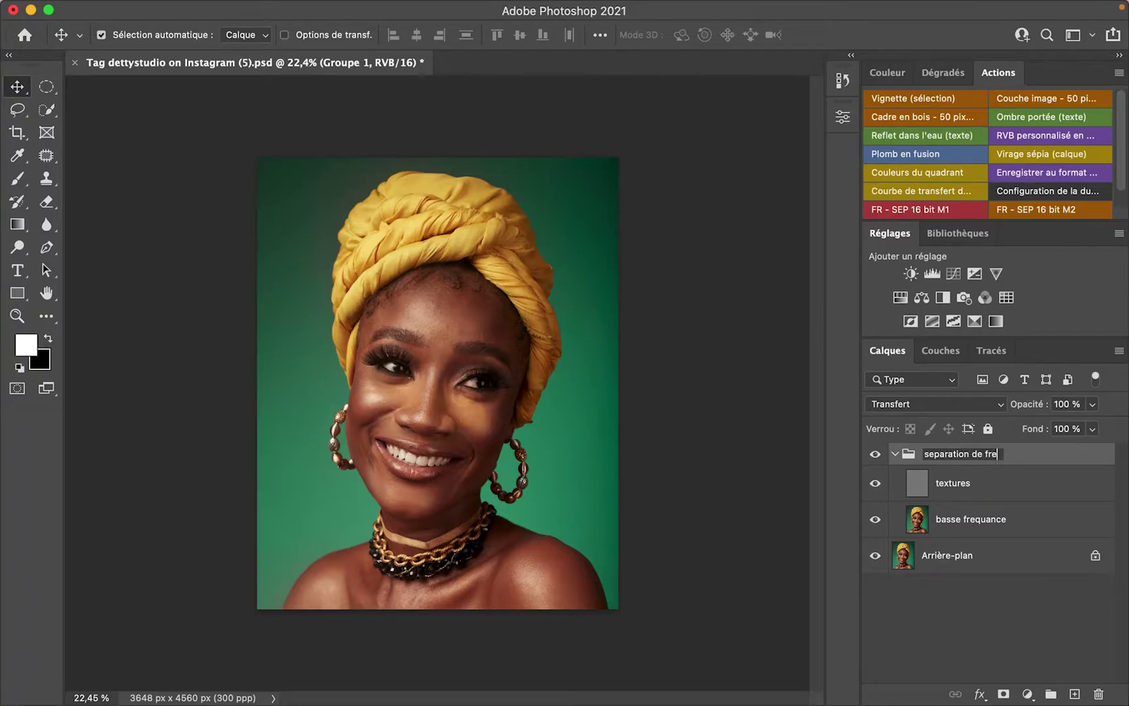
text(quance)
key(Return)
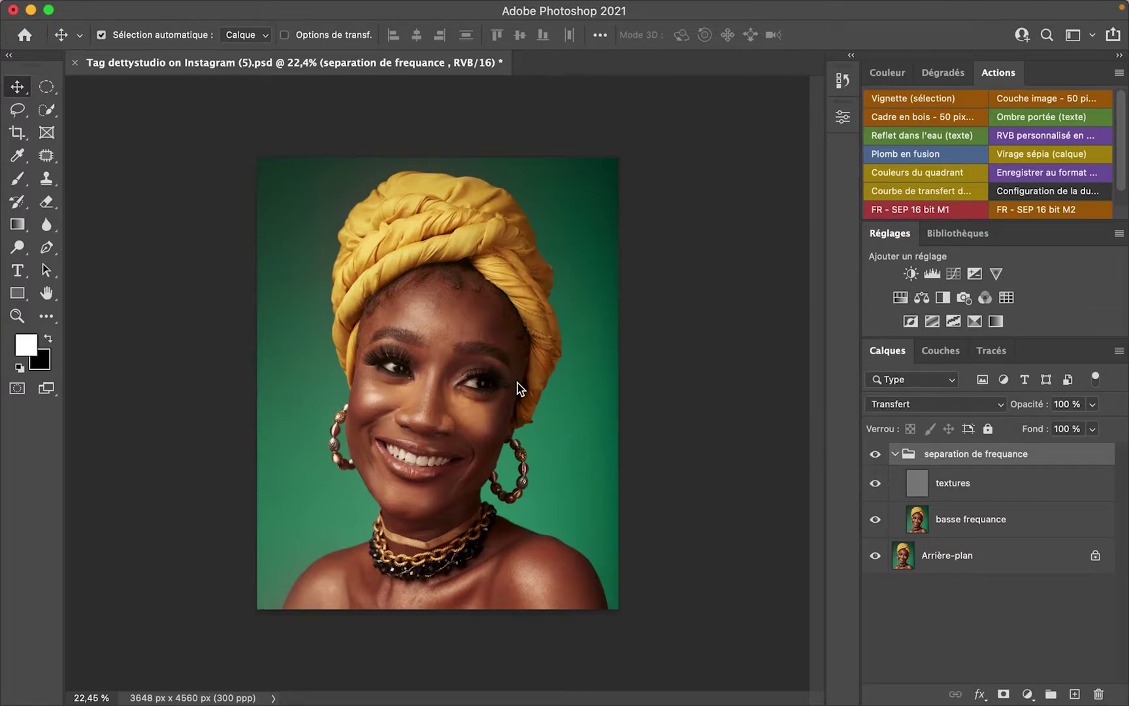
- Select the basse frequance layer and switch to the Mixer Brush tool
click(998, 498)
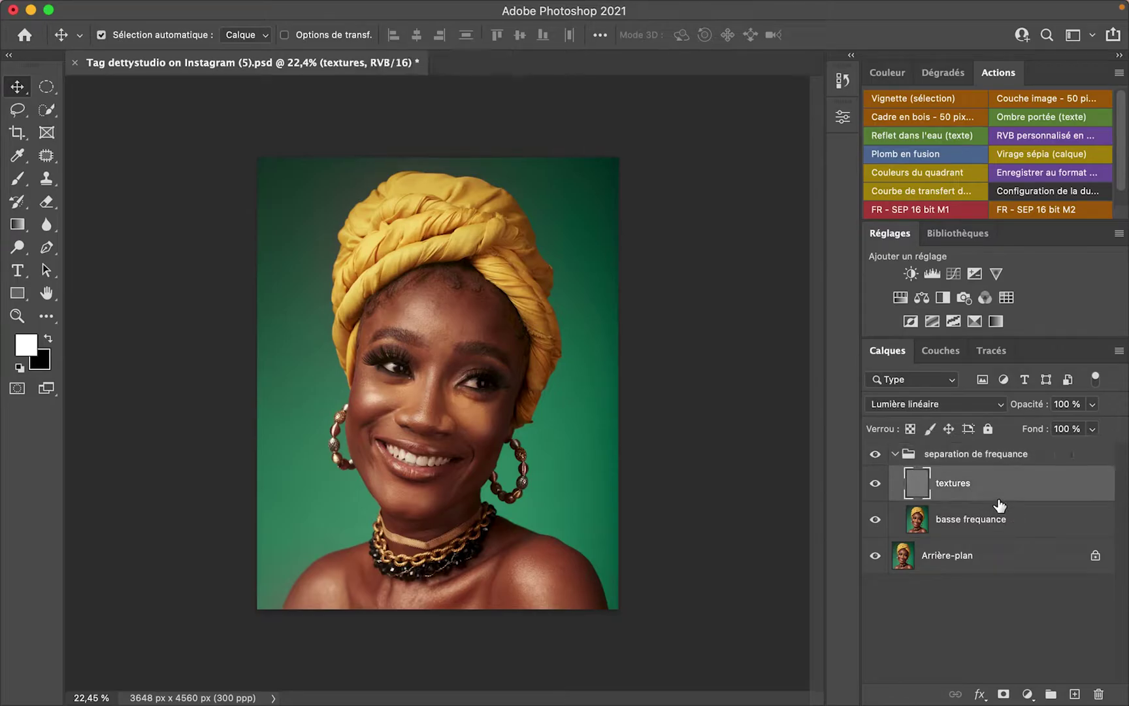
click(996, 519)
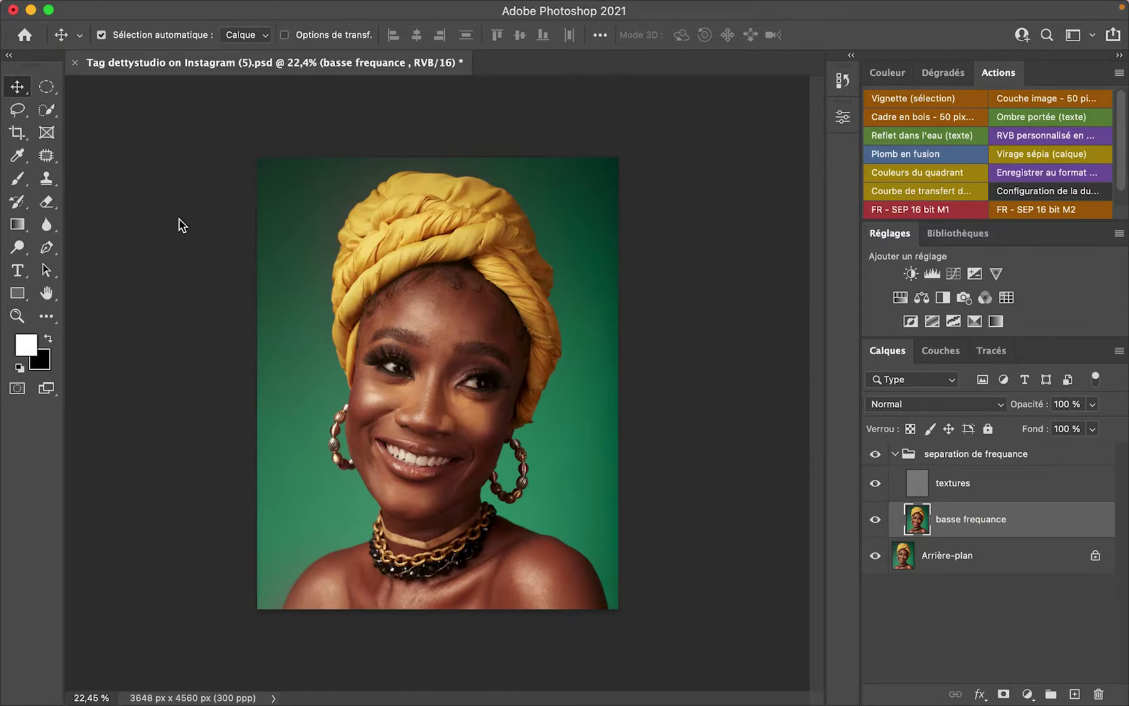
click(17, 179)
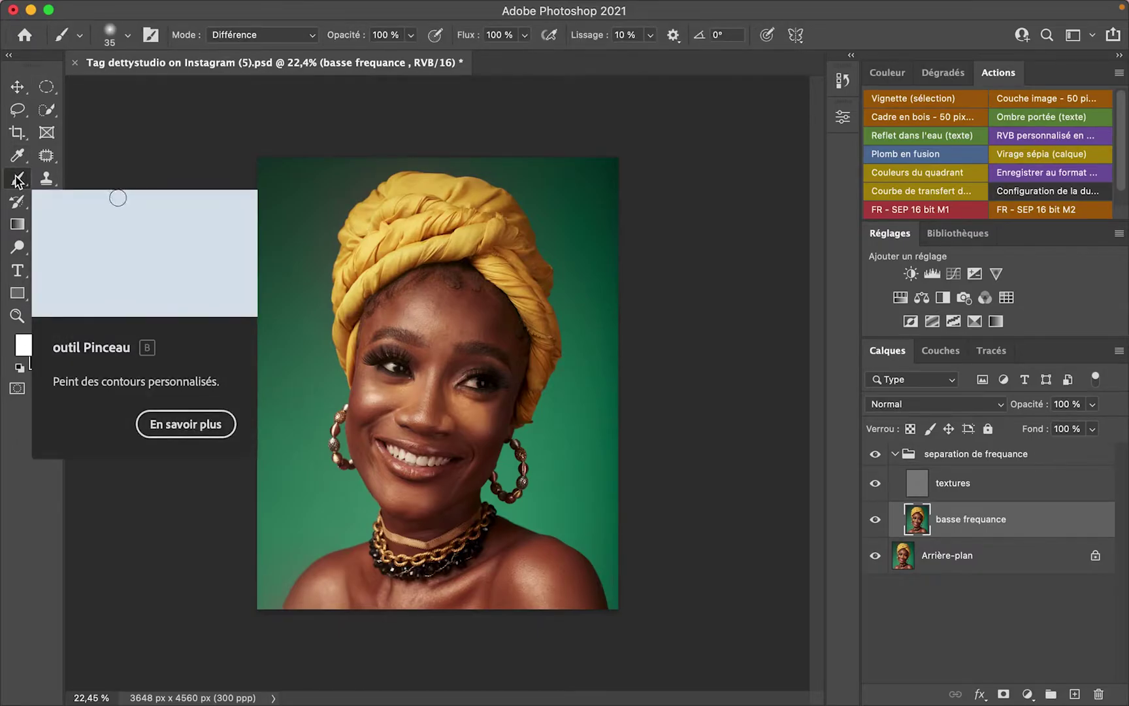
right_click(18, 180)
click(116, 224)
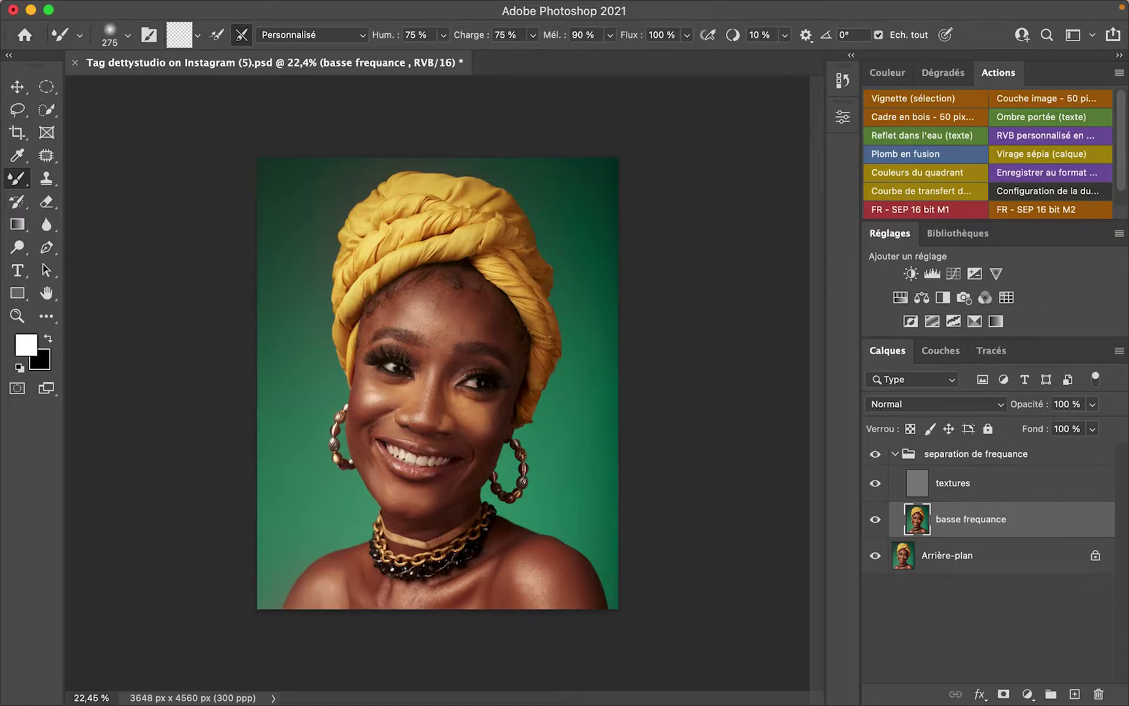
- Hide the textures layer to expose the blurred skin tones of the face
scroll(398, 366, up, 1)
scroll(397, 367, up, 5)
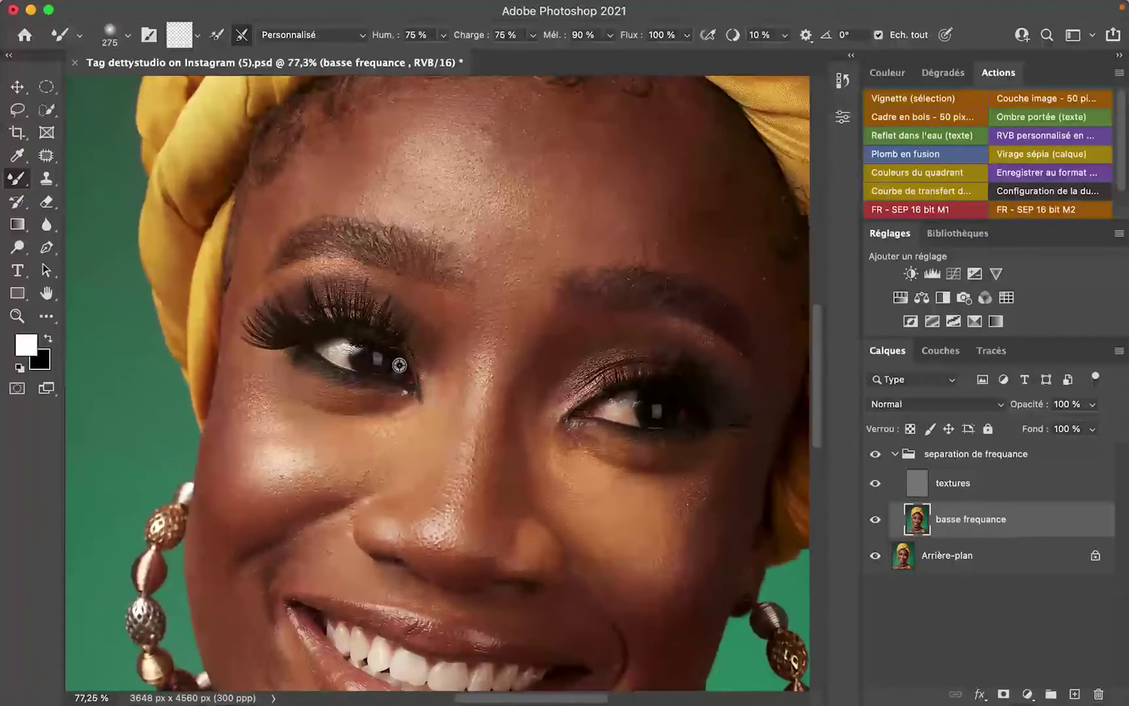
scroll(436, 351, up, 5)
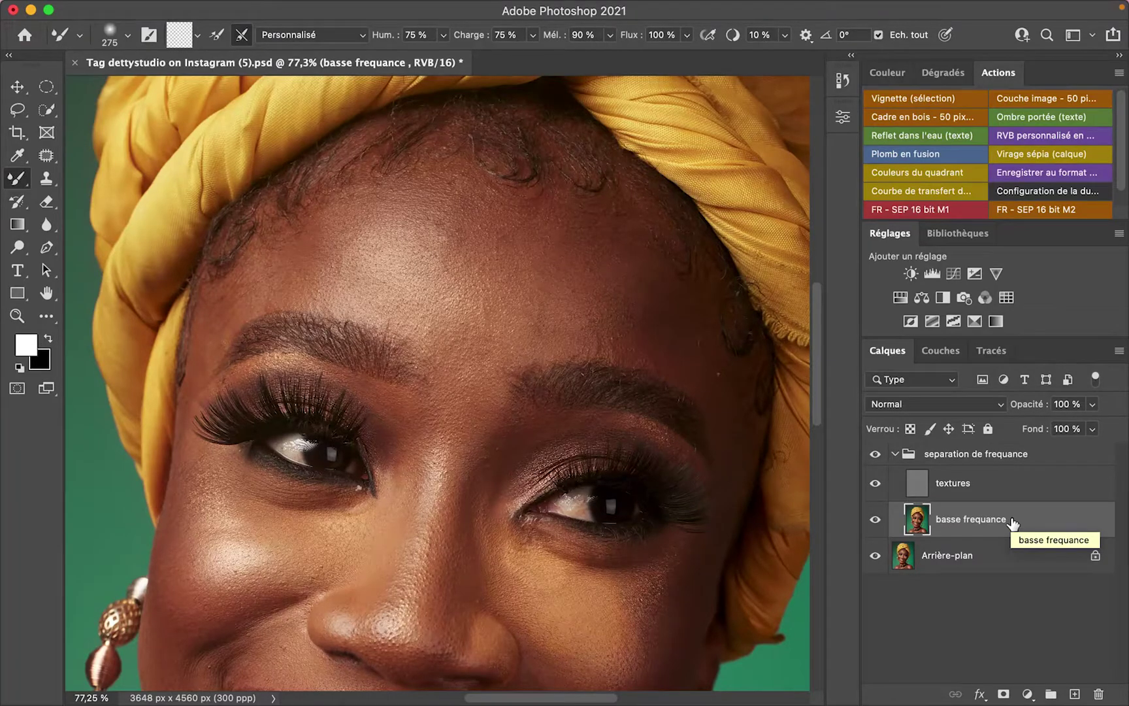
click(875, 486)
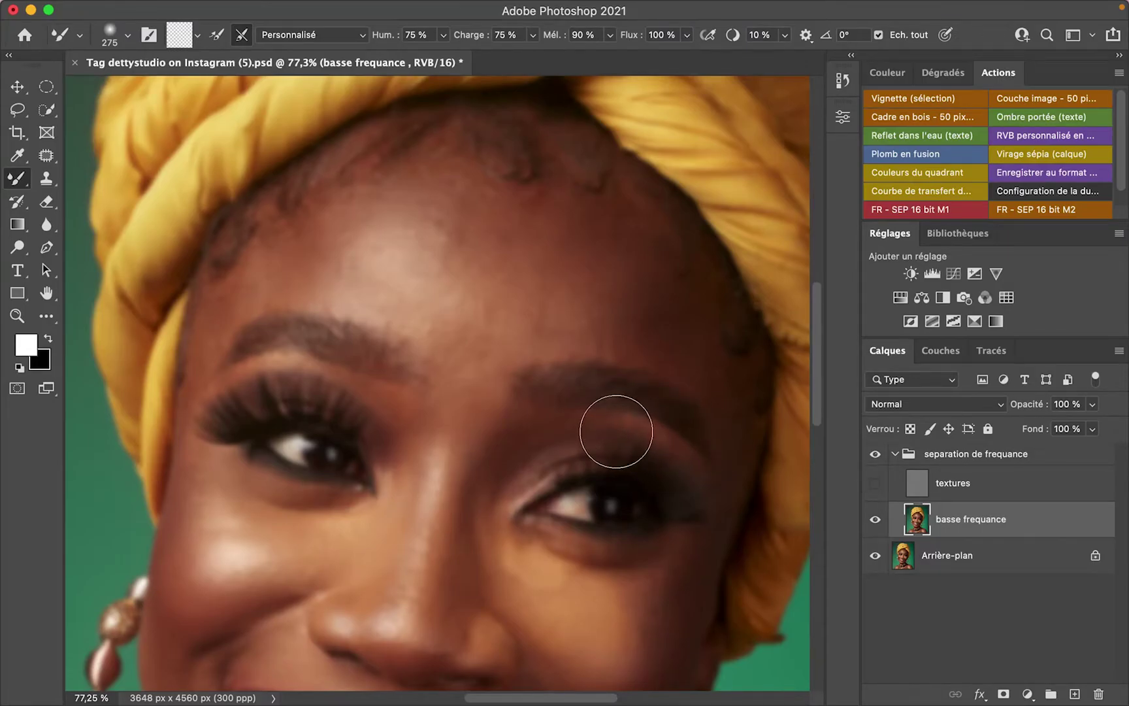
- Blend the light and dark skin tones across the forehead on the basse frequance layer with a 275 px Mixer Brush
scroll(616, 431, up, 1)
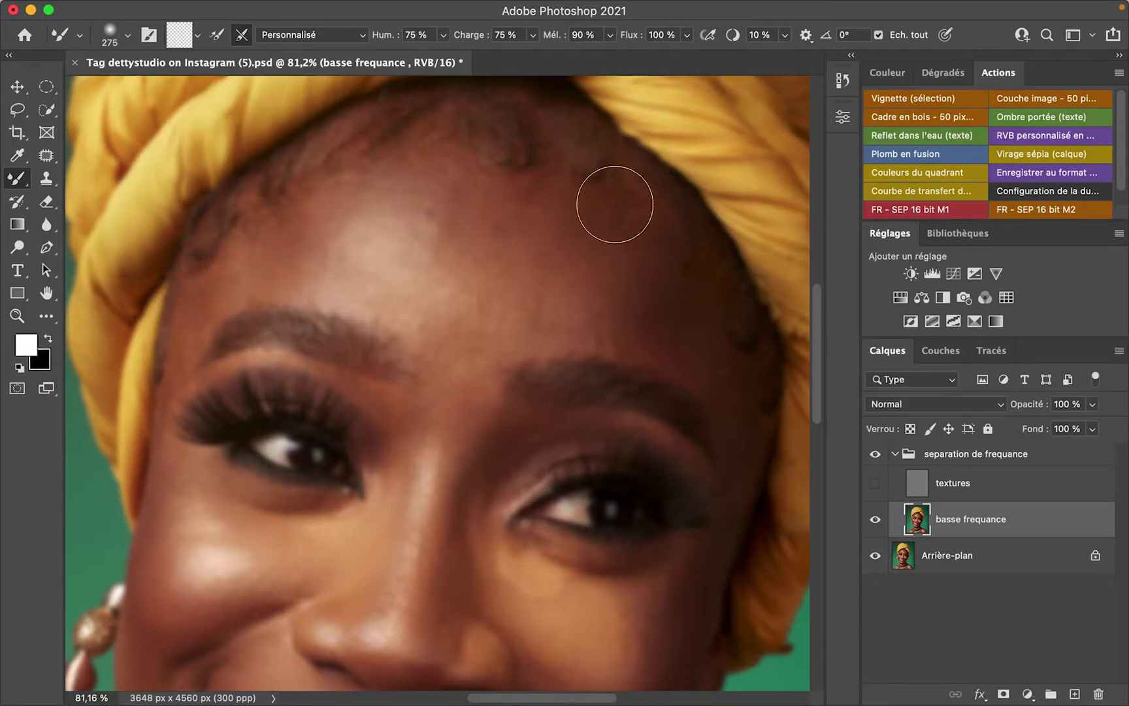
mouse_move(695, 227)
mouse_down()
mouse_move(729, 298)
mouse_move(712, 380)
mouse_move(694, 328)
mouse_move(702, 348)
mouse_move(665, 335)
mouse_move(682, 376)
mouse_up()
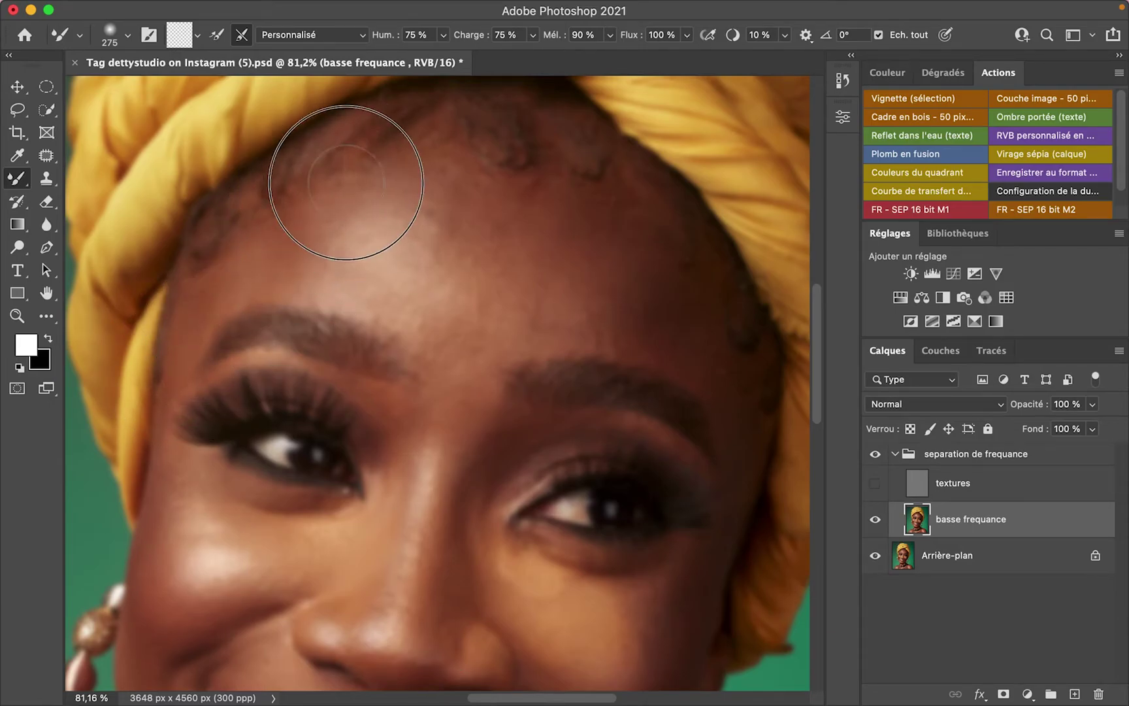
mouse_move(471, 188)
mouse_down()
mouse_move(474, 218)
mouse_move(495, 230)
mouse_move(518, 235)
mouse_move(523, 194)
mouse_move(564, 192)
mouse_move(641, 235)
mouse_move(710, 370)
mouse_move(638, 236)
mouse_move(616, 218)
mouse_move(427, 147)
mouse_move(440, 119)
mouse_move(416, 158)
mouse_move(493, 189)
mouse_move(593, 203)
mouse_move(574, 197)
mouse_move(583, 193)
mouse_move(634, 215)
mouse_move(727, 351)
mouse_move(738, 437)
mouse_move(740, 408)
mouse_move(624, 278)
mouse_move(701, 328)
mouse_move(705, 292)
mouse_up()
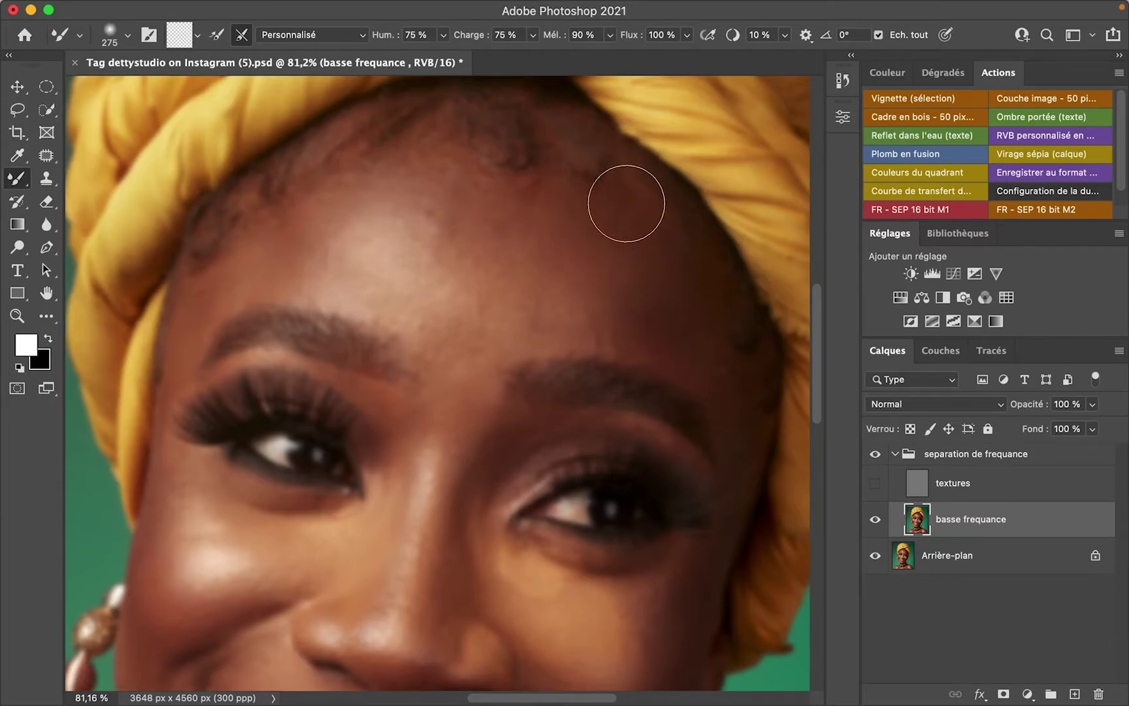
mouse_move(588, 300)
mouse_down()
mouse_move(524, 252)
mouse_move(403, 221)
mouse_move(333, 253)
mouse_up()
mouse_move(408, 299)
mouse_down()
mouse_move(443, 337)
mouse_move(480, 306)
mouse_move(507, 302)
mouse_move(512, 324)
mouse_move(514, 290)
mouse_move(545, 313)
mouse_move(451, 245)
mouse_move(394, 264)
mouse_move(354, 253)
mouse_move(319, 277)
mouse_move(349, 247)
mouse_move(395, 237)
mouse_move(410, 250)
mouse_move(433, 234)
mouse_move(522, 255)
mouse_move(572, 298)
mouse_up()
scroll(428, 269, down, 5)
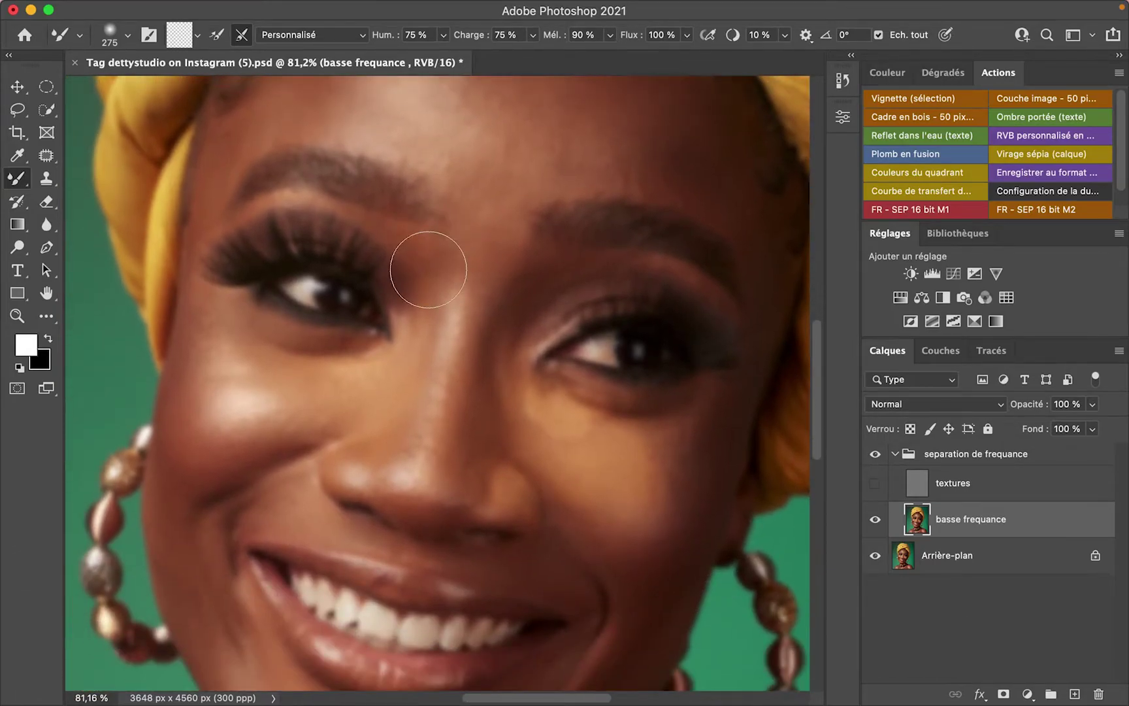
scroll(428, 269, up, 3)
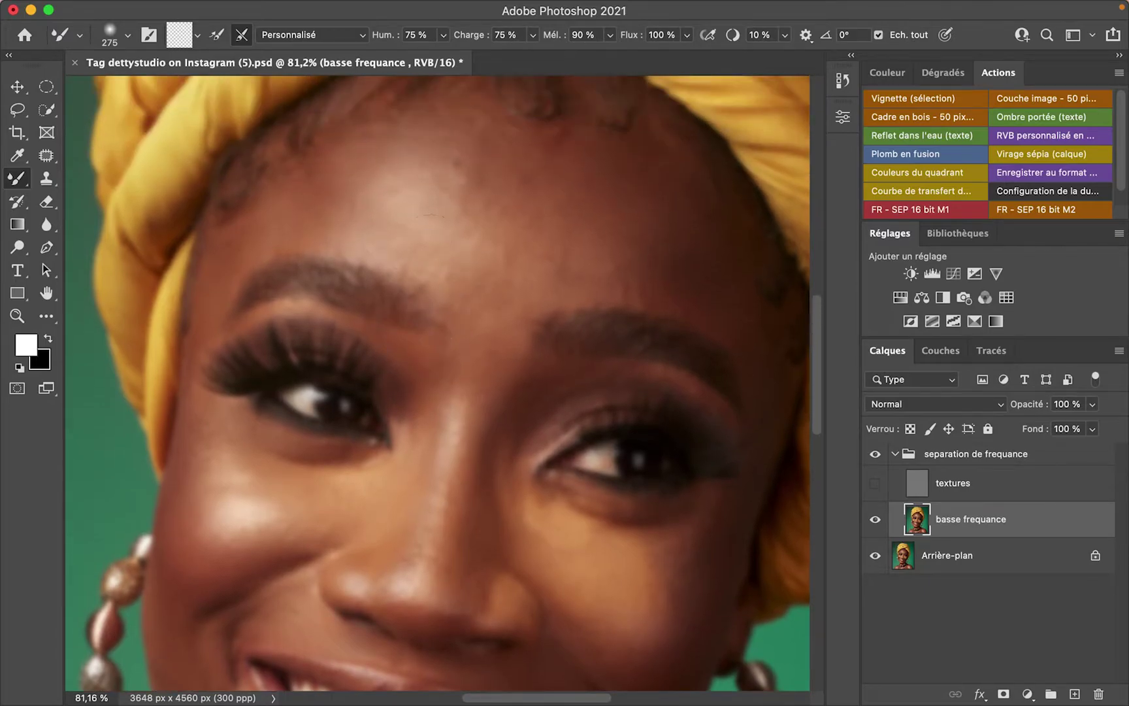
mouse_move(335, 190)
mouse_down()
mouse_move(390, 221)
mouse_move(428, 202)
mouse_move(390, 214)
mouse_move(406, 196)
mouse_move(406, 219)
mouse_move(468, 173)
mouse_move(552, 235)
mouse_move(539, 266)
mouse_up()
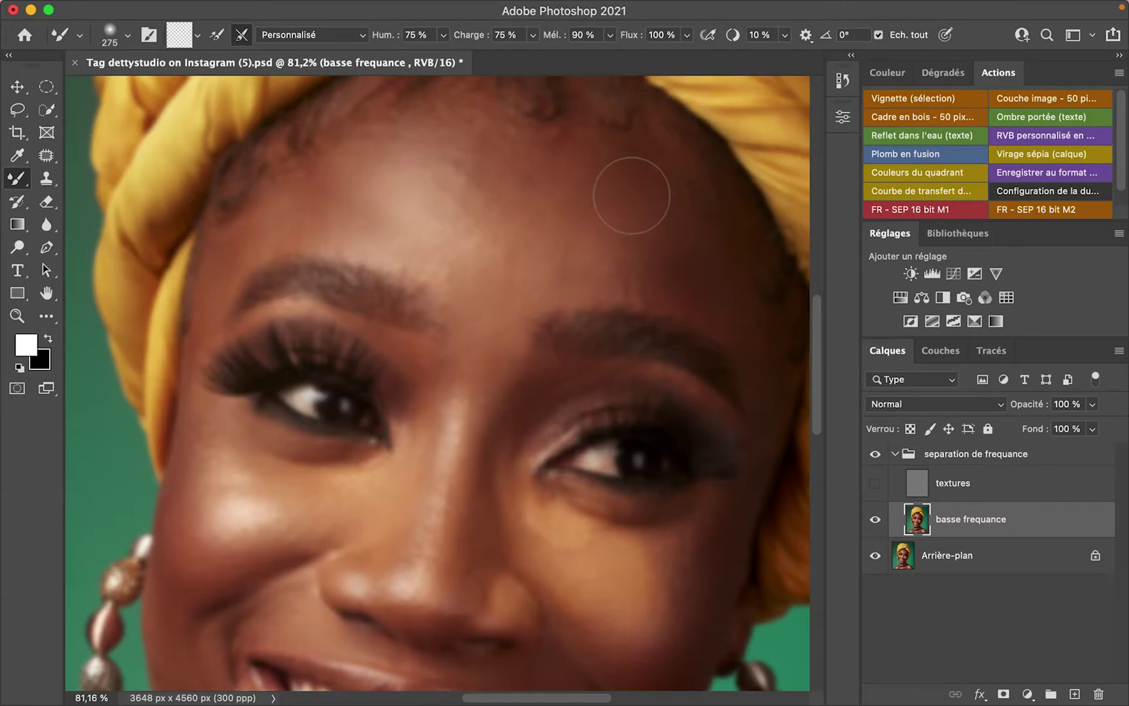
scroll(631, 196, up, 3)
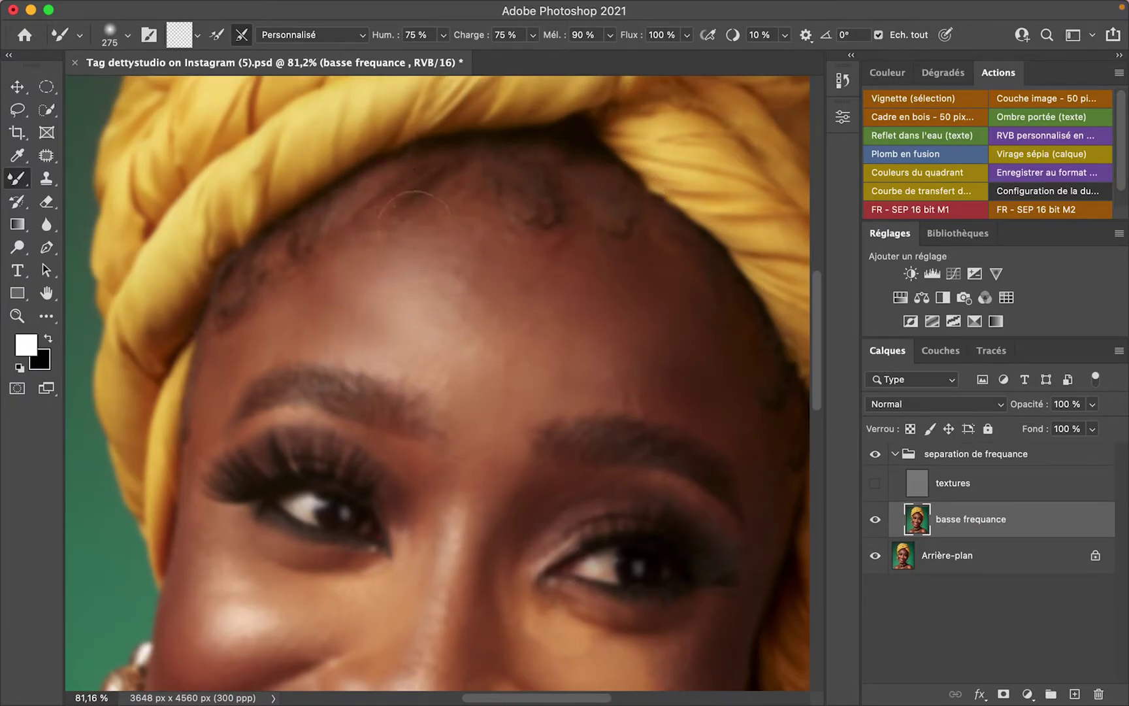
mouse_move(588, 285)
mouse_down()
mouse_move(596, 248)
mouse_move(620, 278)
mouse_move(671, 272)
mouse_move(685, 343)
mouse_up()
- Blend the skin tones on the cheeks, nose and chin, reducing the Mixer Brush size to 248 px and 190 px
right_click(630, 325)
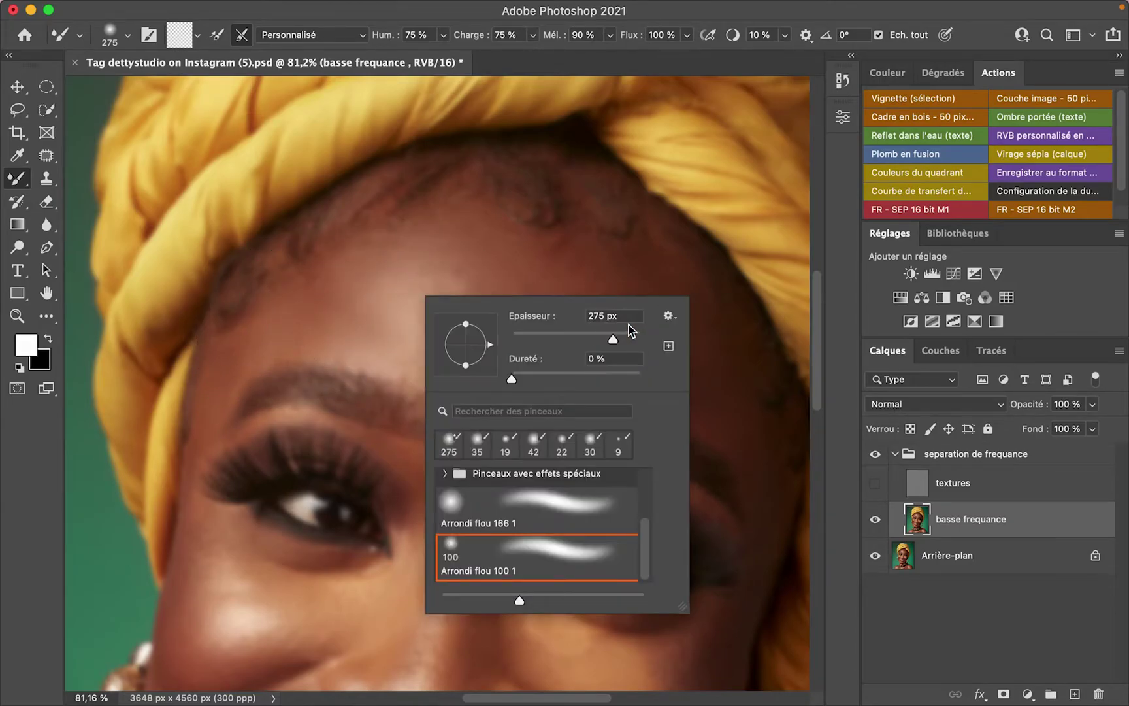
drag(600, 338, 605, 338)
scroll(392, 196, down, 2)
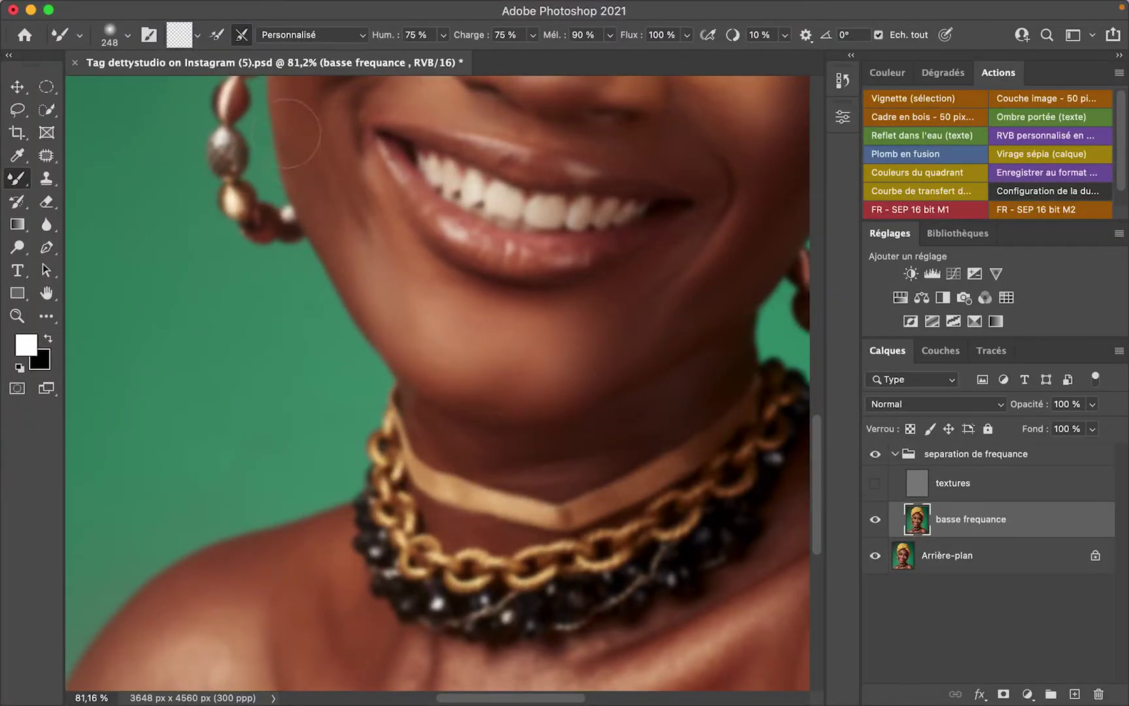
scroll(516, 327, up, 5)
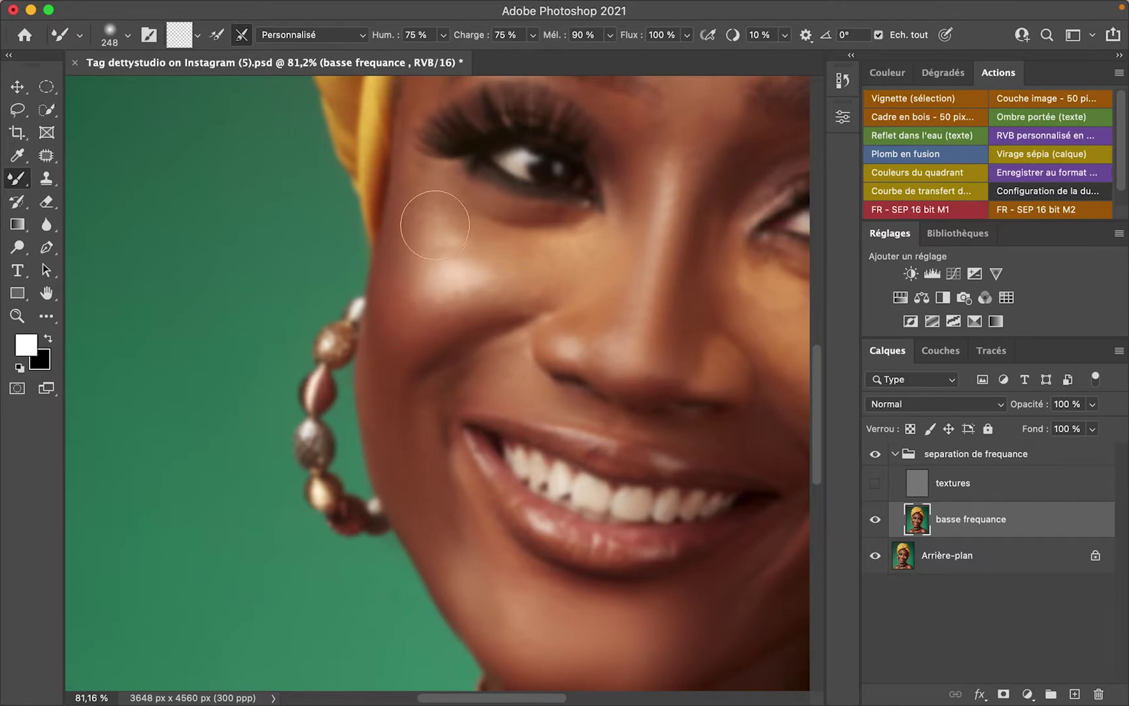
key(bracketleft)
scroll(620, 346, down, 4)
scroll(620, 346, right, 6)
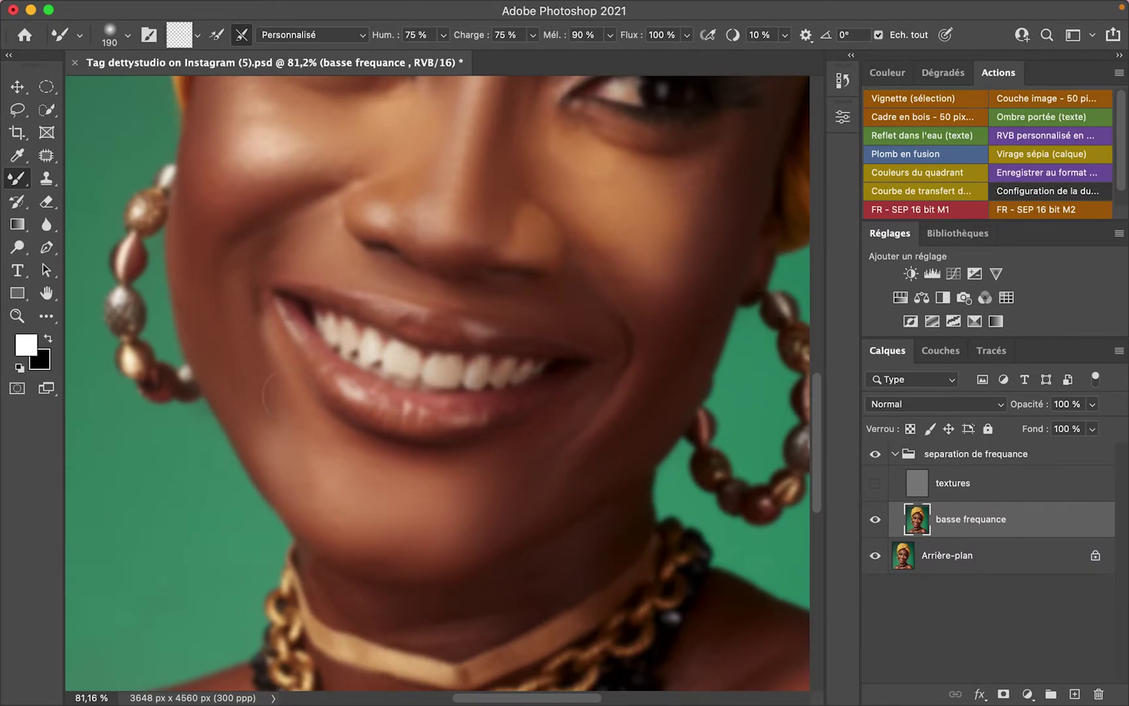
- Blend the neck skin tones above and below the gold choker with a 149 px Mixer Brush
scroll(609, 318, up, 2)
right_click(609, 319)
drag(777, 356, 784, 356)
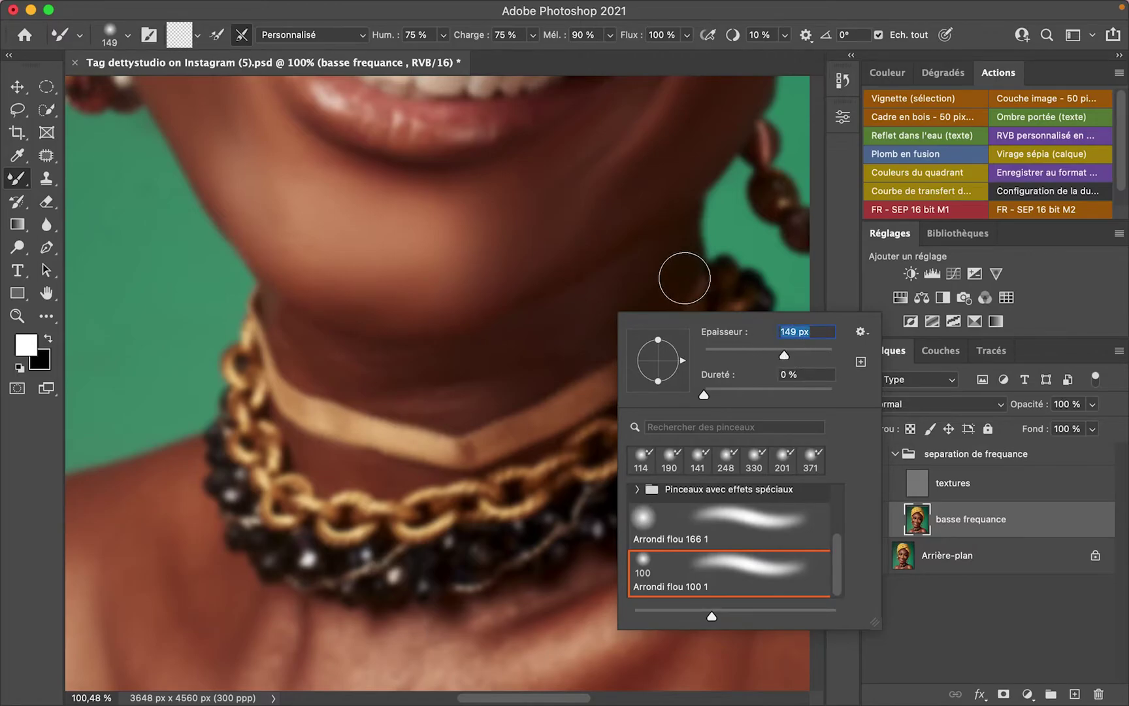
click(680, 277)
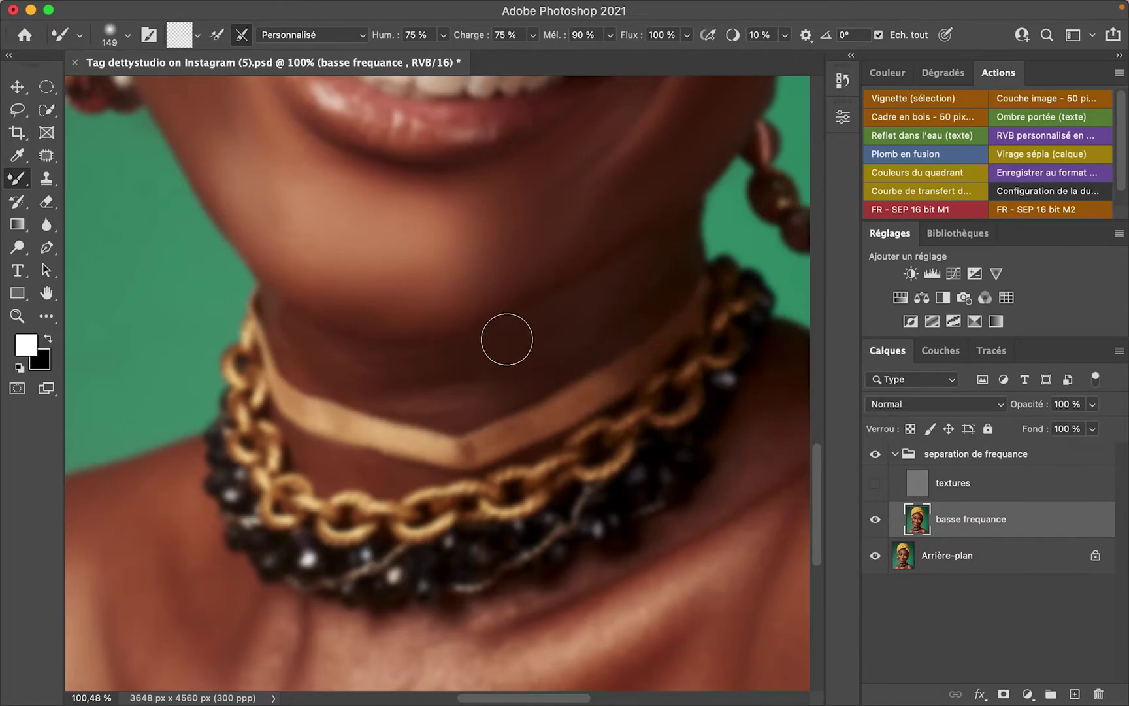
mouse_move(384, 392)
mouse_down()
mouse_move(292, 345)
mouse_move(421, 359)
mouse_up()
mouse_move(335, 471)
mouse_down()
mouse_move(307, 458)
mouse_move(378, 471)
mouse_move(348, 466)
mouse_move(378, 482)
mouse_up()
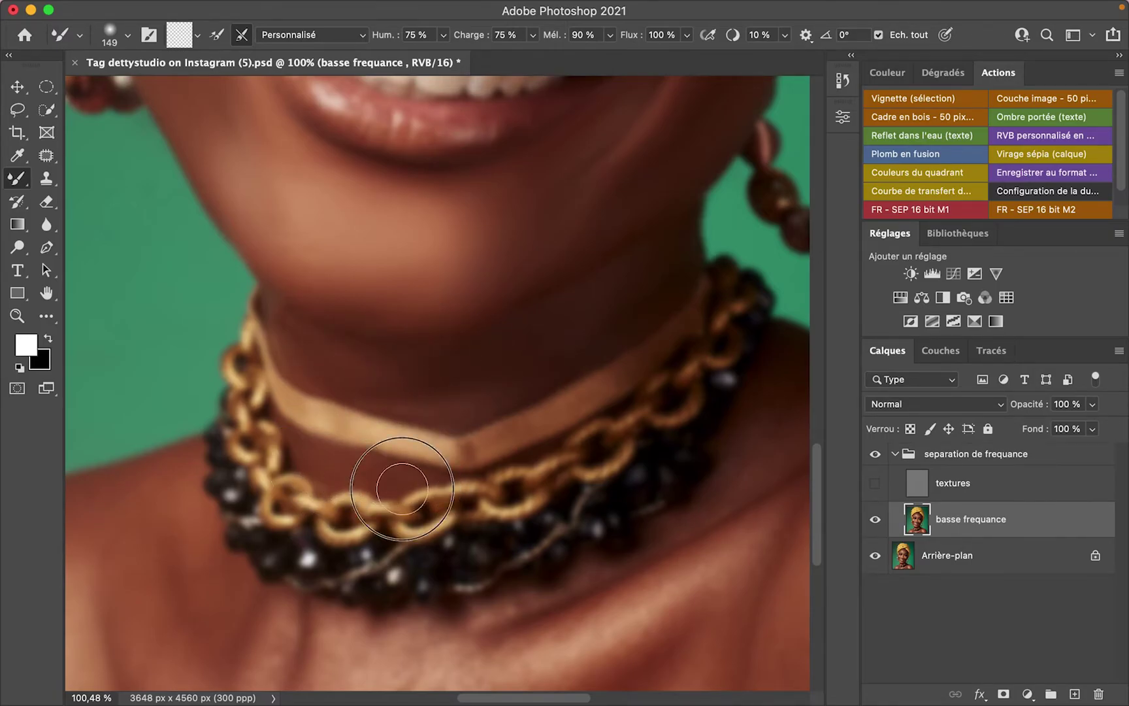
- Enlarge the Mixer Brush to 248 px and blend the skin tones on the chest below the necklace
scroll(339, 526, down, 5)
right_click(673, 390)
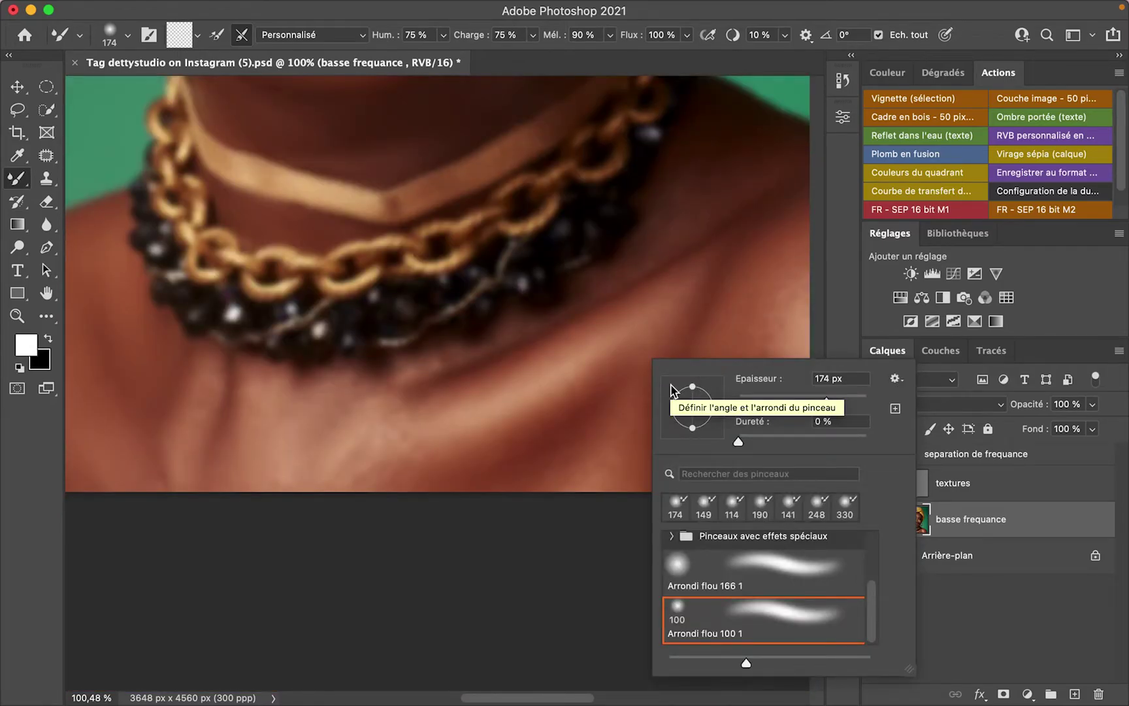
drag(827, 400, 834, 405)
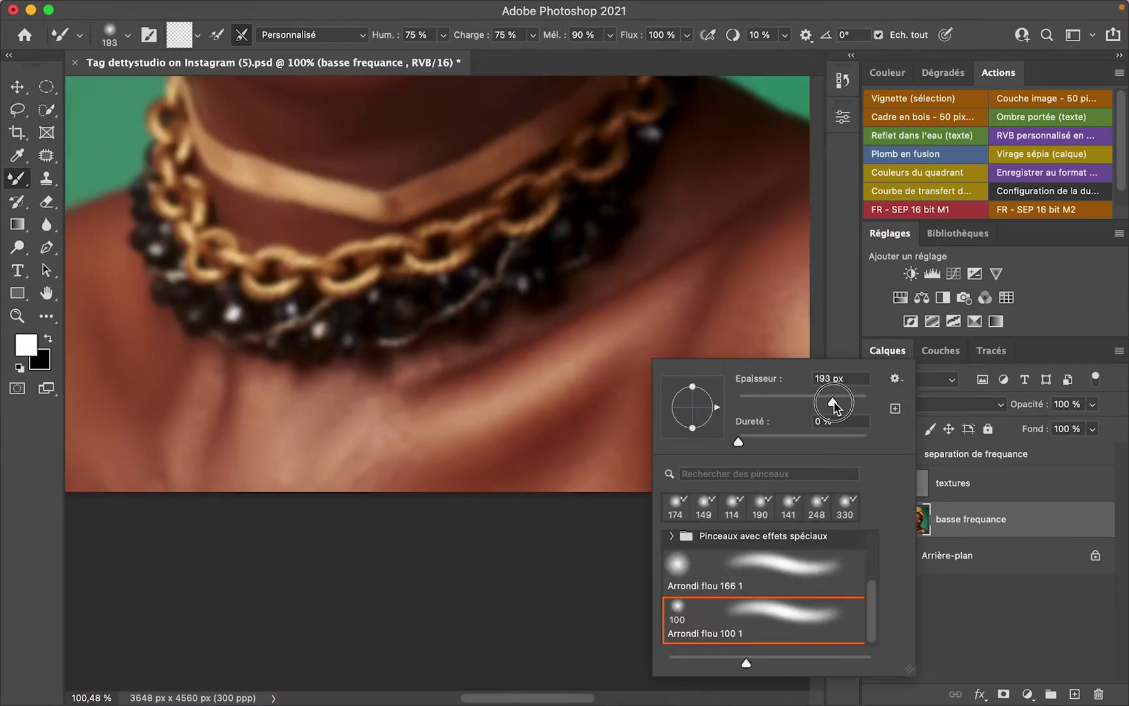
key(Return)
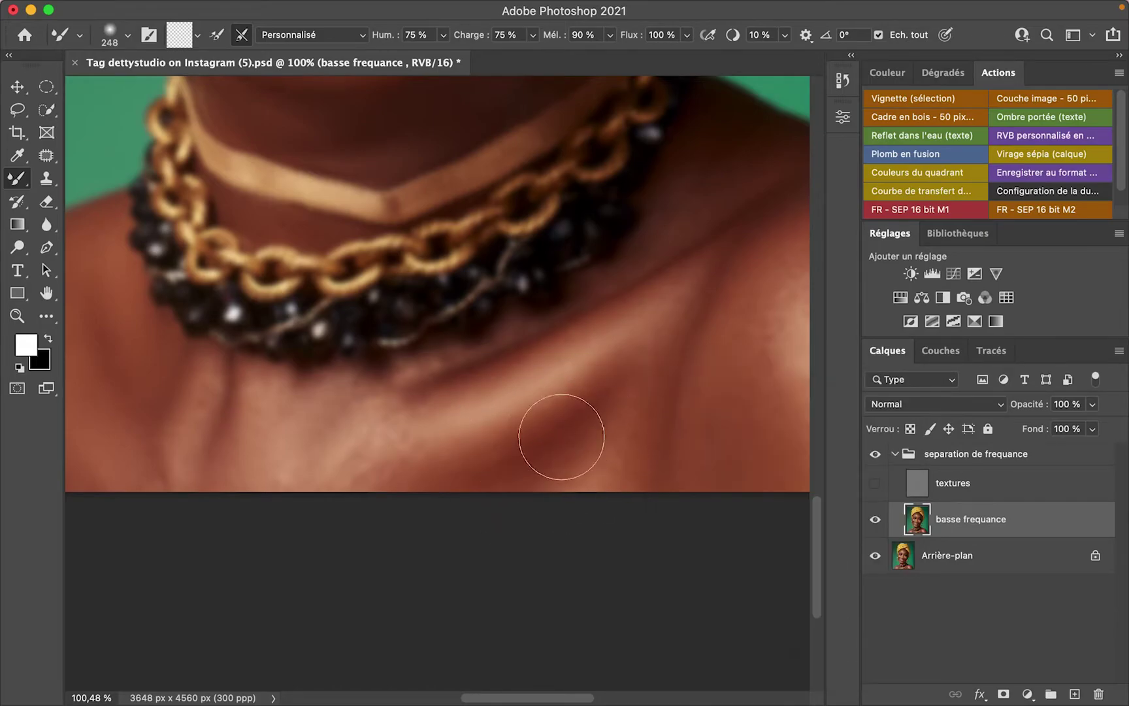
scroll(605, 453, down, 5)
scroll(579, 638, up, 2)
scroll(587, 643, down, 3)
scroll(544, 469, up, 1)
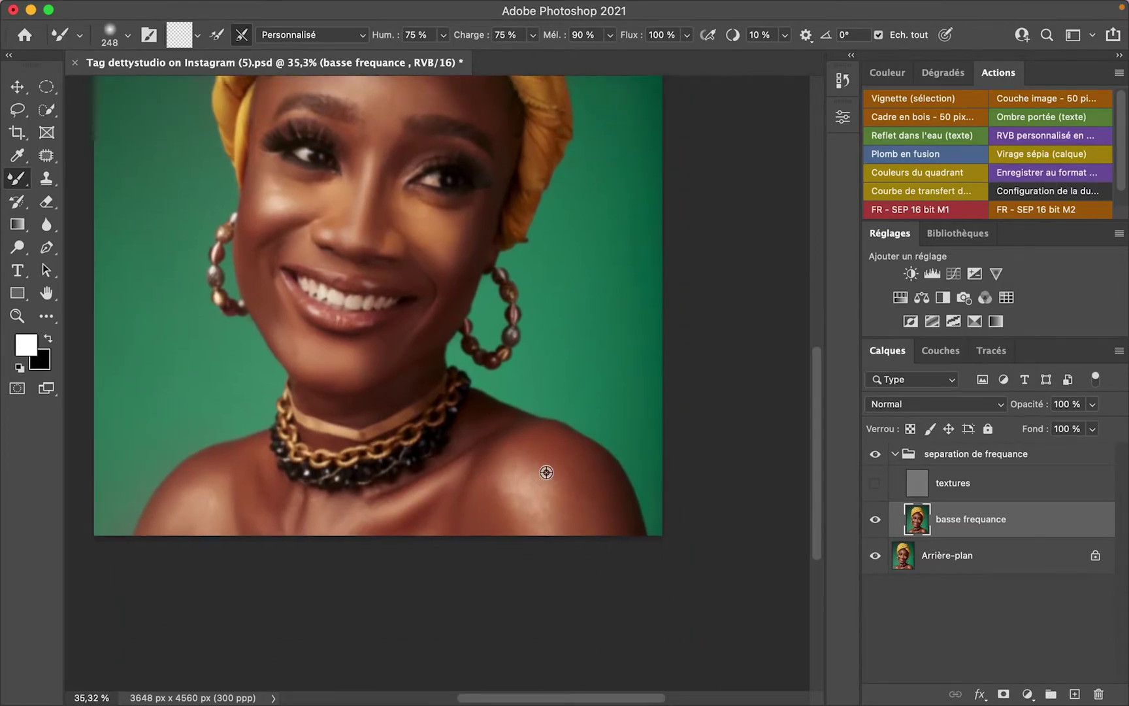
- Set the Mixer Brush size to 358 px for the large skin area of the shoulder
right_click(549, 476)
drag(745, 432, 751, 433)
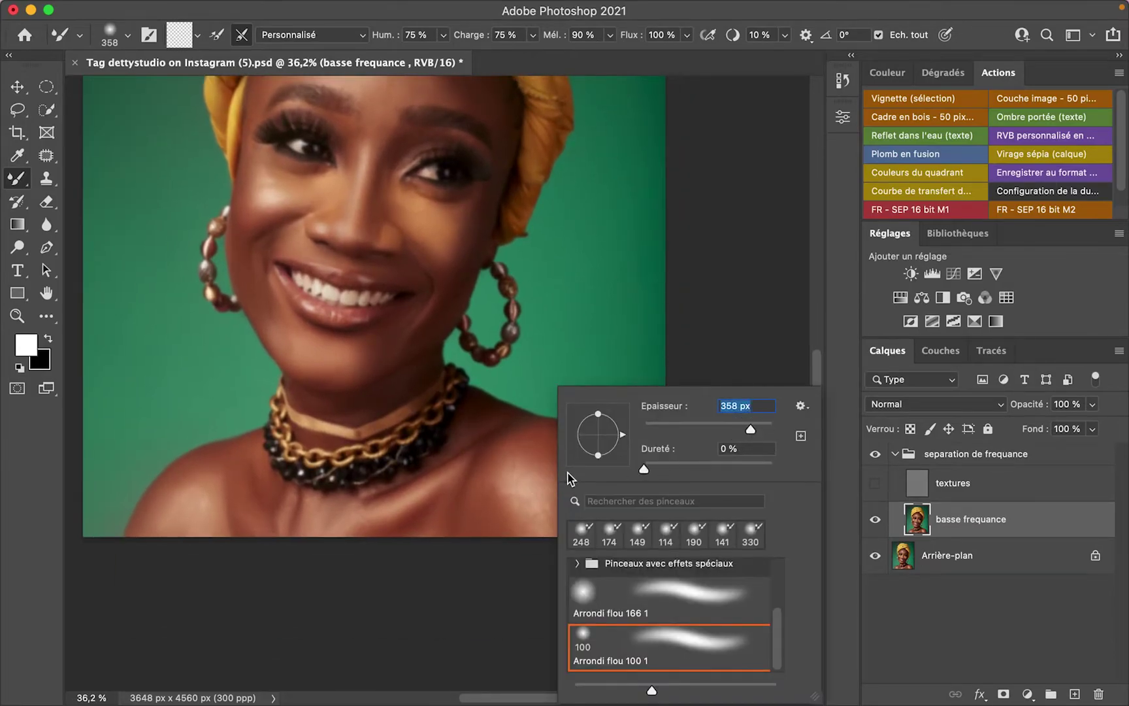
scroll(532, 475, up, 1)
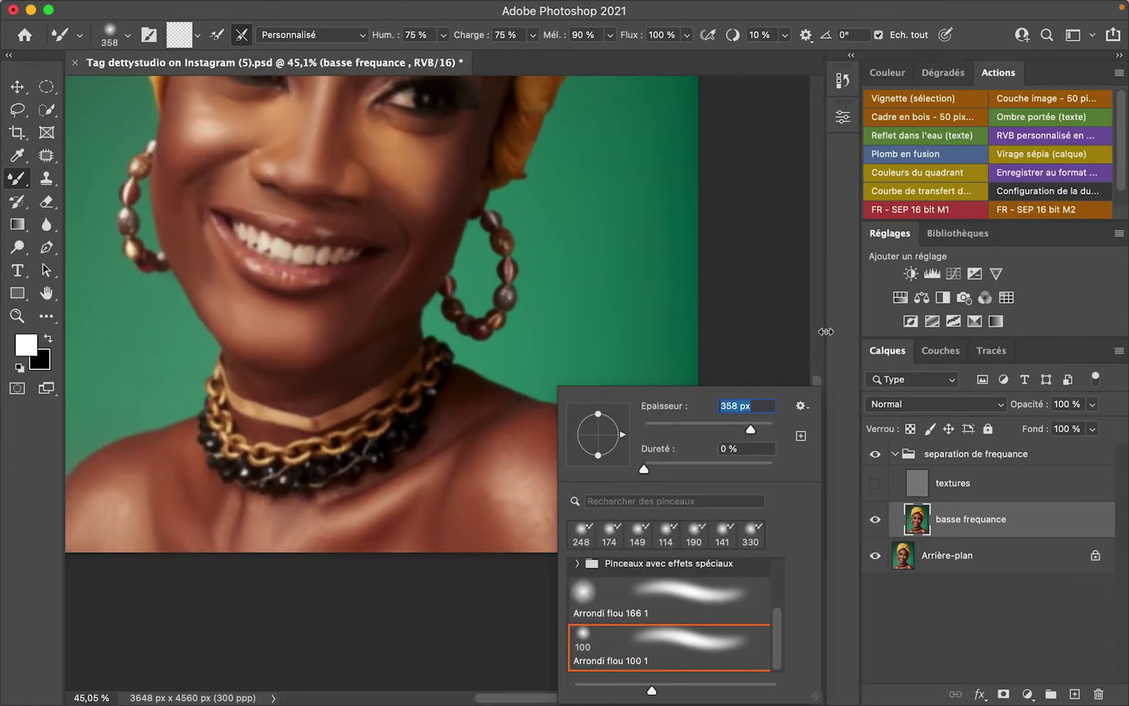
key(Return)
- Blend the dark skin tones across the forehead beside the headwrap with a 234 px Mixer Brush
scroll(473, 373, up, 3)
drag(486, 363, 547, 388)
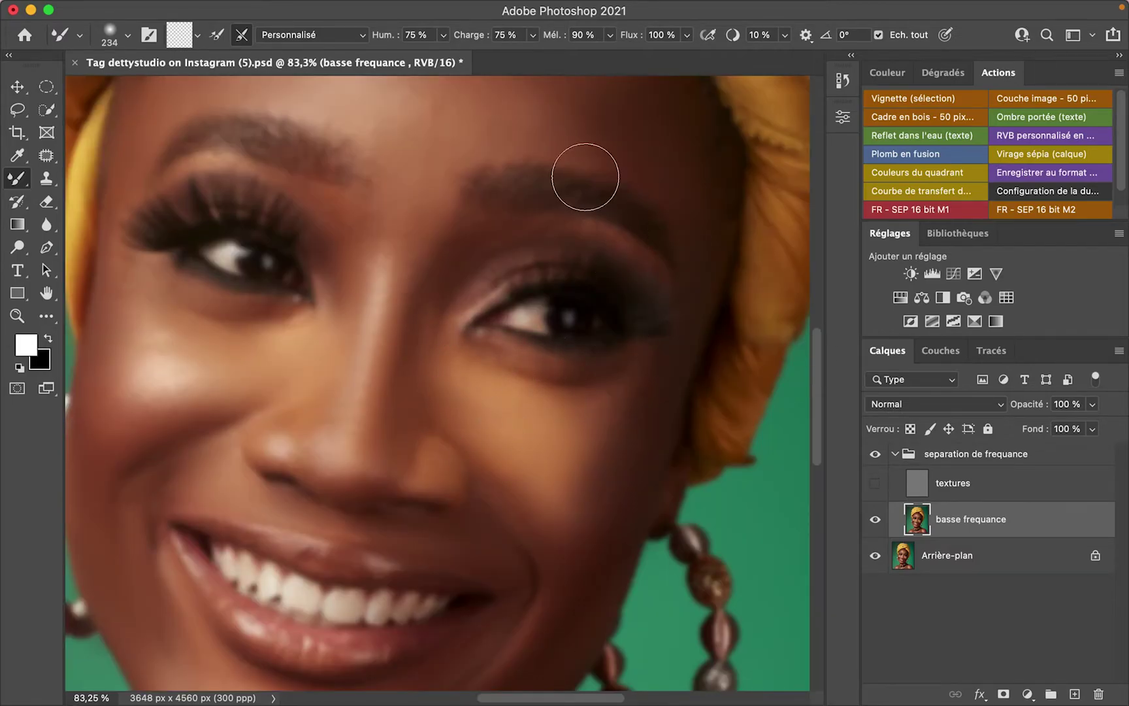
scroll(582, 176, up, 3)
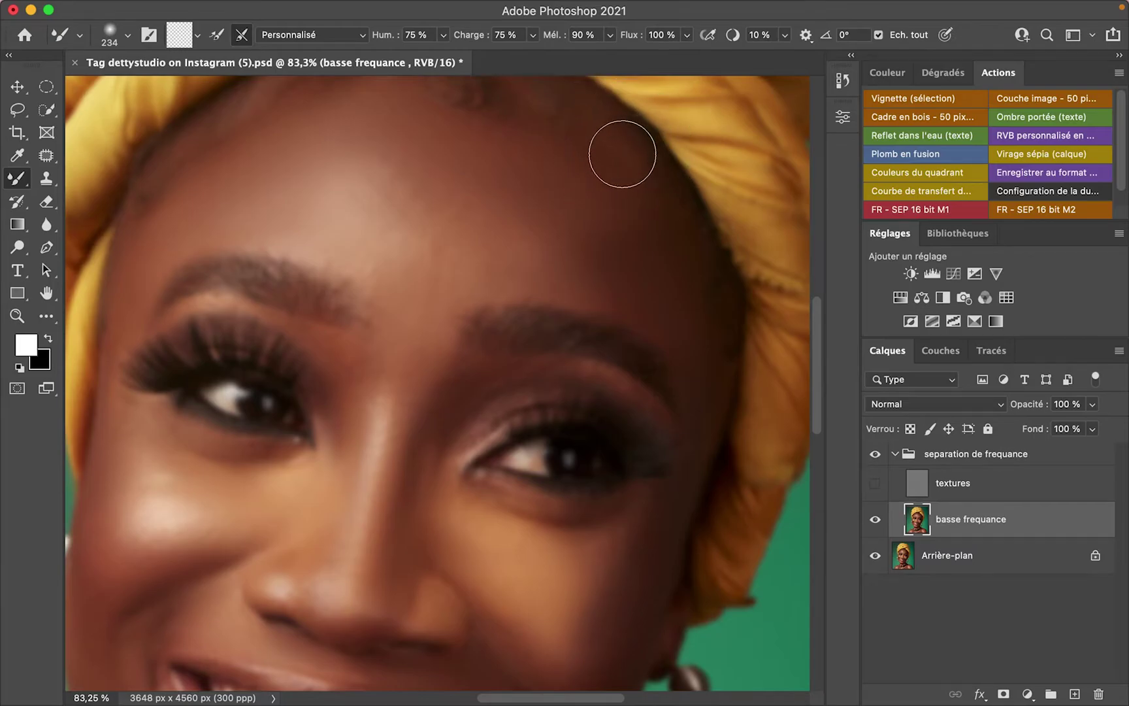
mouse_move(596, 191)
mouse_down()
mouse_move(599, 240)
mouse_move(620, 259)
mouse_move(586, 261)
mouse_move(658, 270)
mouse_up()
mouse_move(613, 144)
mouse_down()
mouse_move(524, 186)
mouse_move(547, 272)
mouse_move(512, 242)
mouse_move(444, 235)
mouse_move(377, 208)
mouse_up()
- Blend the light and dark skin tones on the shoulder and upper chest with the 234 px Mixer Brush
scroll(447, 316, down, 15)
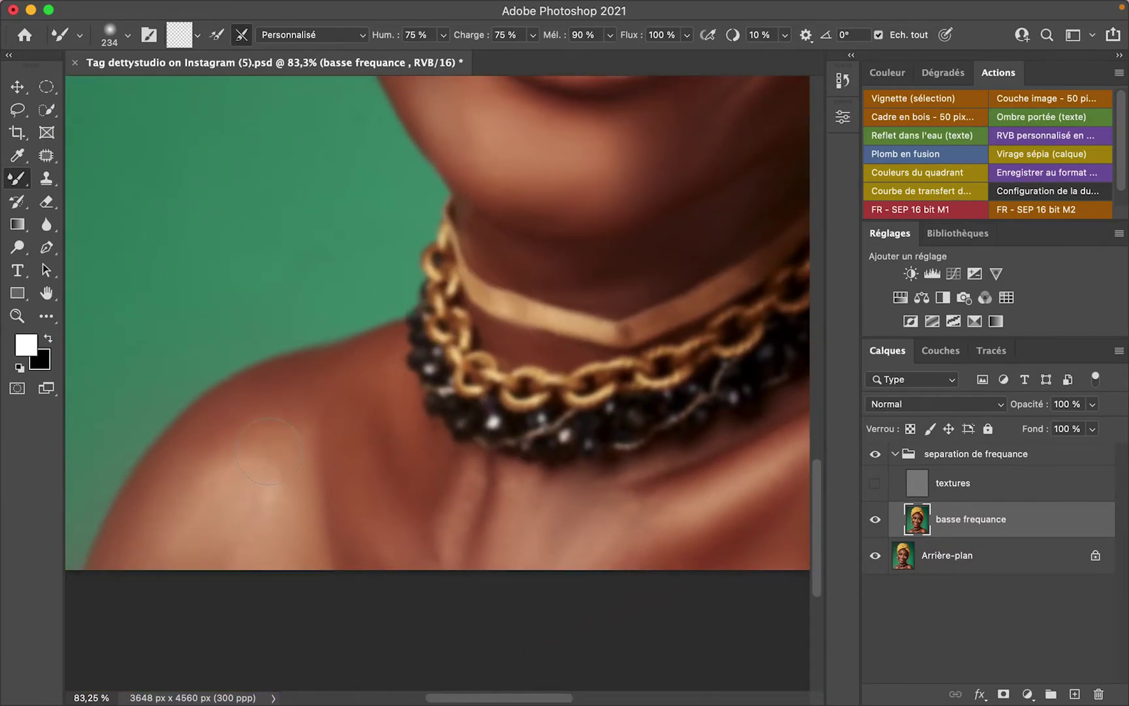
mouse_move(268, 451)
mouse_down()
mouse_move(263, 489)
mouse_move(244, 464)
mouse_move(242, 516)
mouse_move(193, 515)
mouse_up()
mouse_move(239, 477)
mouse_down()
mouse_move(267, 474)
mouse_move(281, 511)
mouse_move(287, 465)
mouse_move(293, 519)
mouse_move(272, 500)
mouse_move(269, 472)
mouse_move(269, 500)
mouse_move(263, 483)
mouse_move(189, 556)
mouse_move(247, 499)
mouse_move(290, 514)
mouse_move(203, 558)
mouse_up()
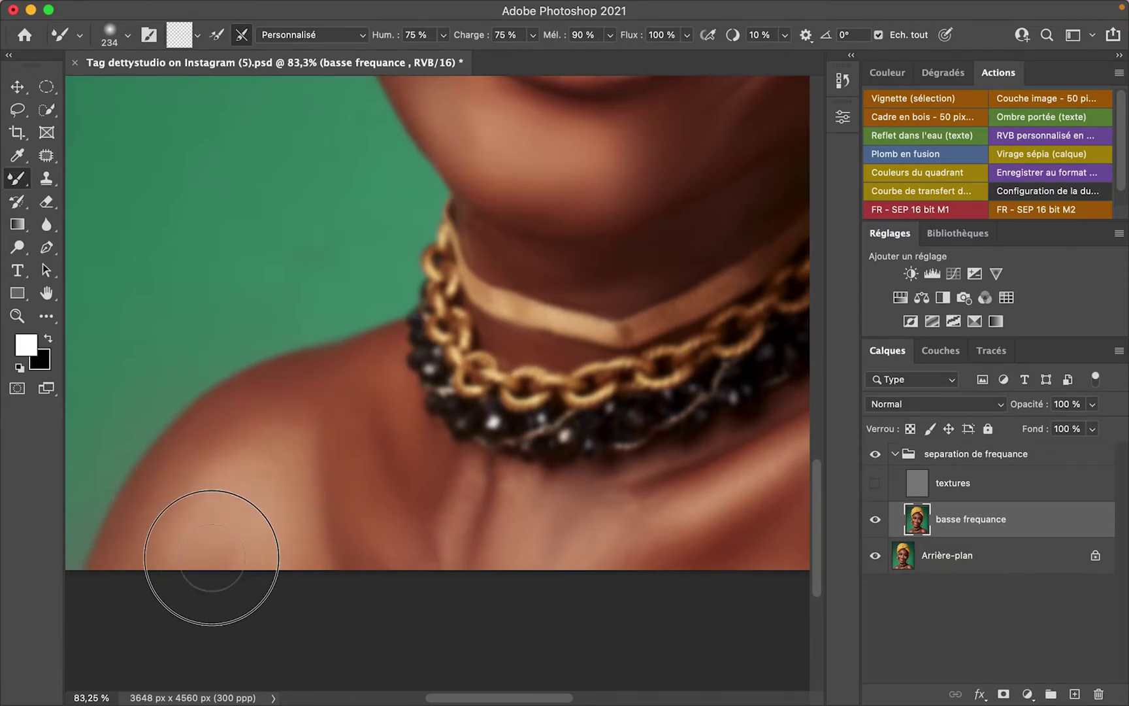
drag(608, 521, 560, 522)
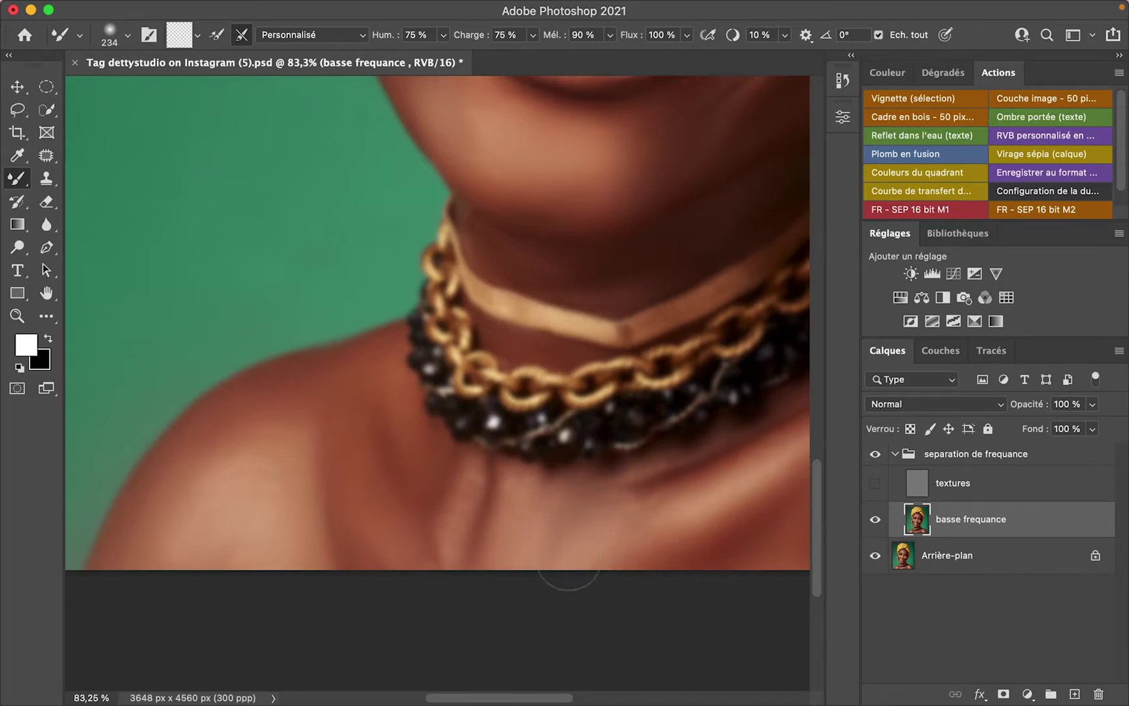
- Show the textures layer and toggle the separation de frequance group to compare the portrait before and after
scroll(687, 359, down, 6)
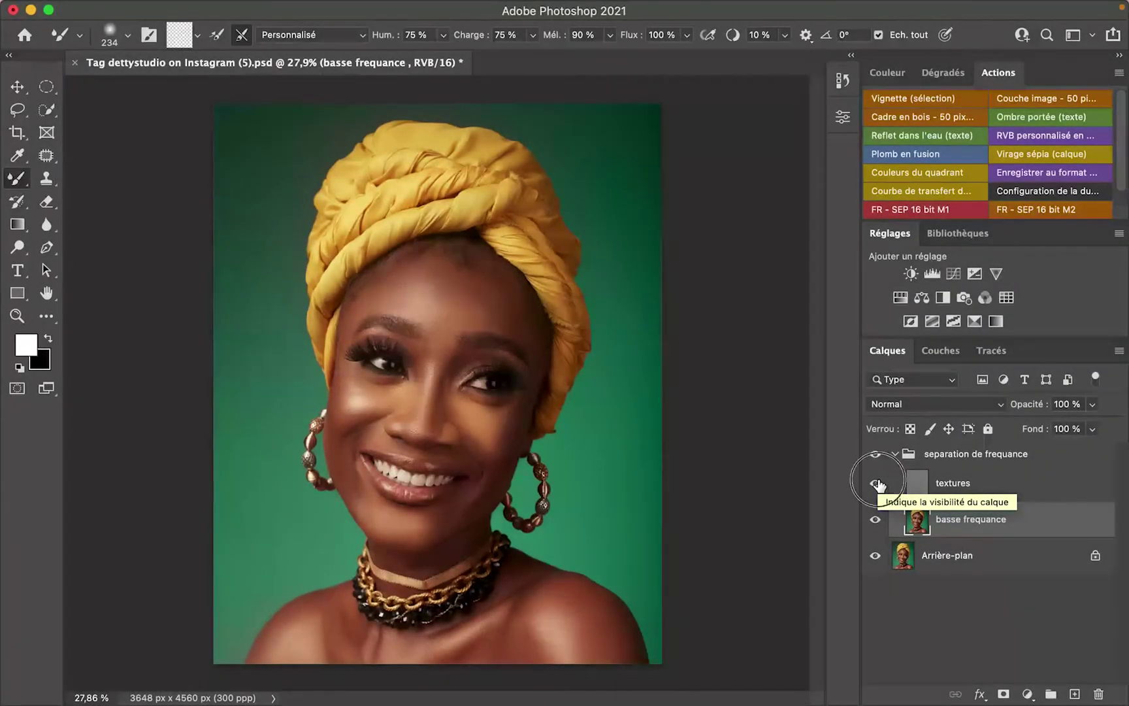
click(879, 485)
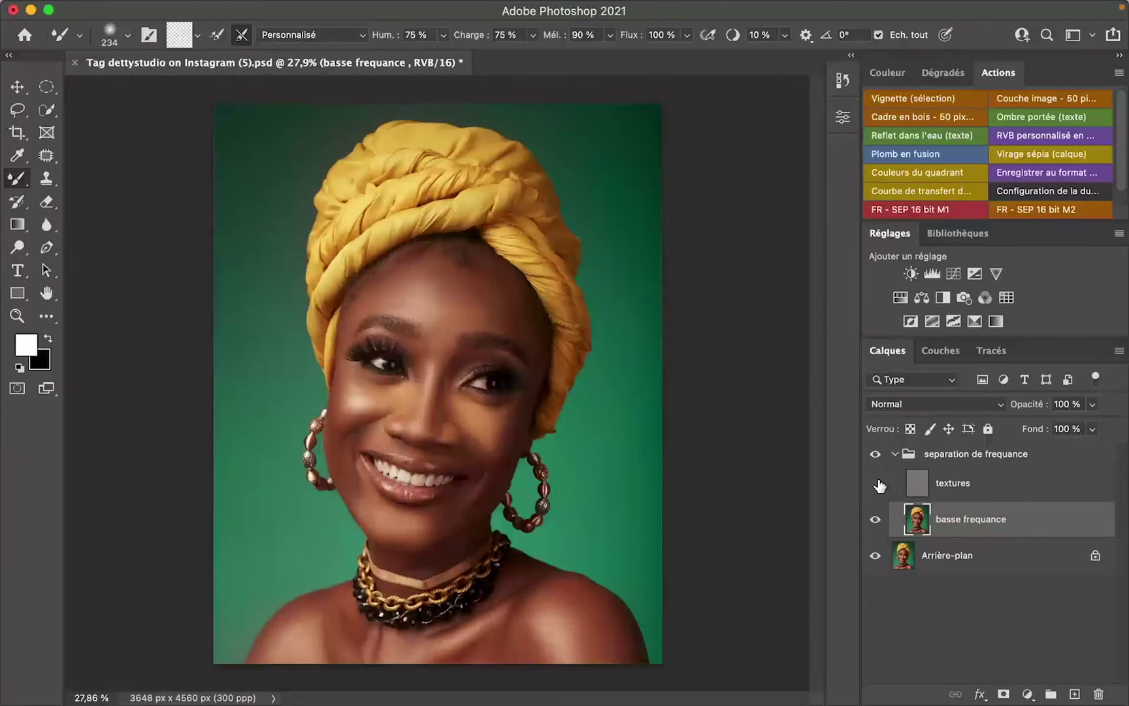
click(874, 482)
click(877, 455)
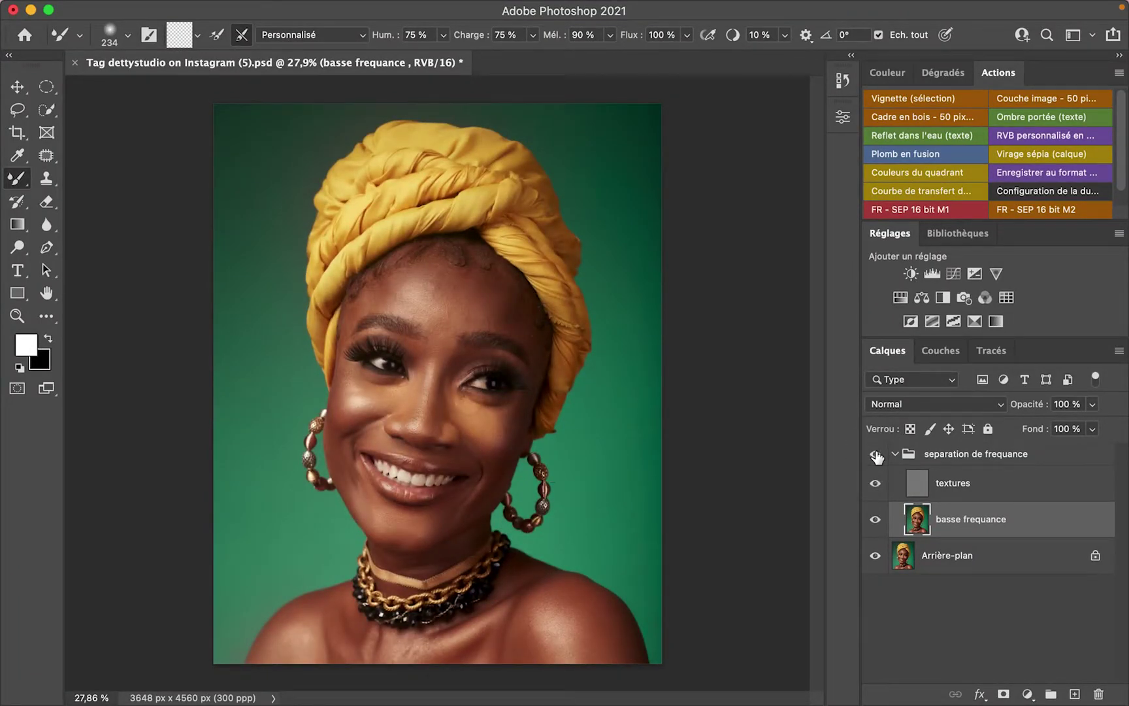
click(876, 455)
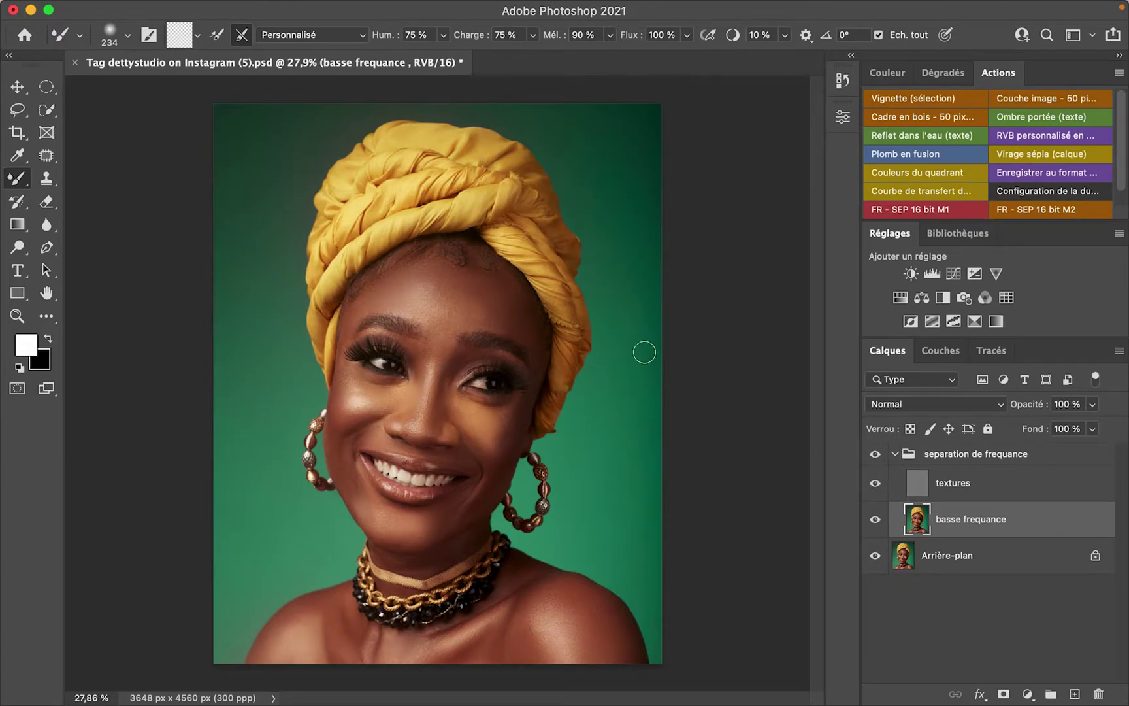
- With the textures layer hidden, blend the forehead tones between the hairline and eyebrows at 234 px, then restore the textures
scroll(539, 272, up, 6)
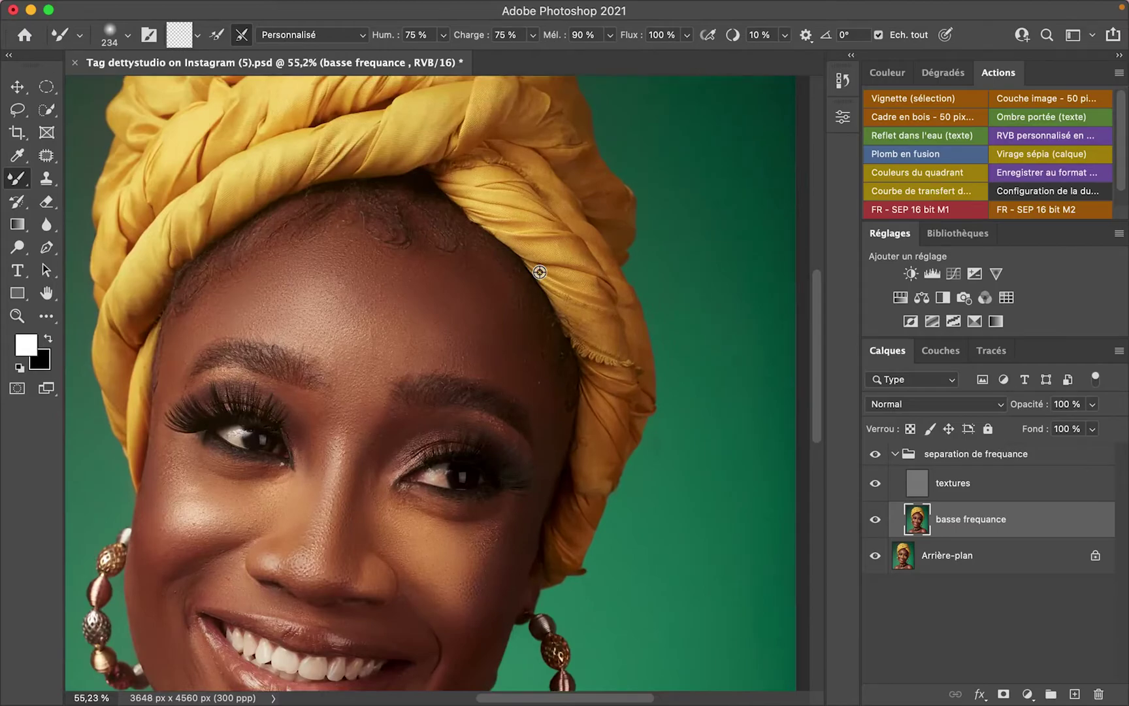
scroll(539, 272, down, 1)
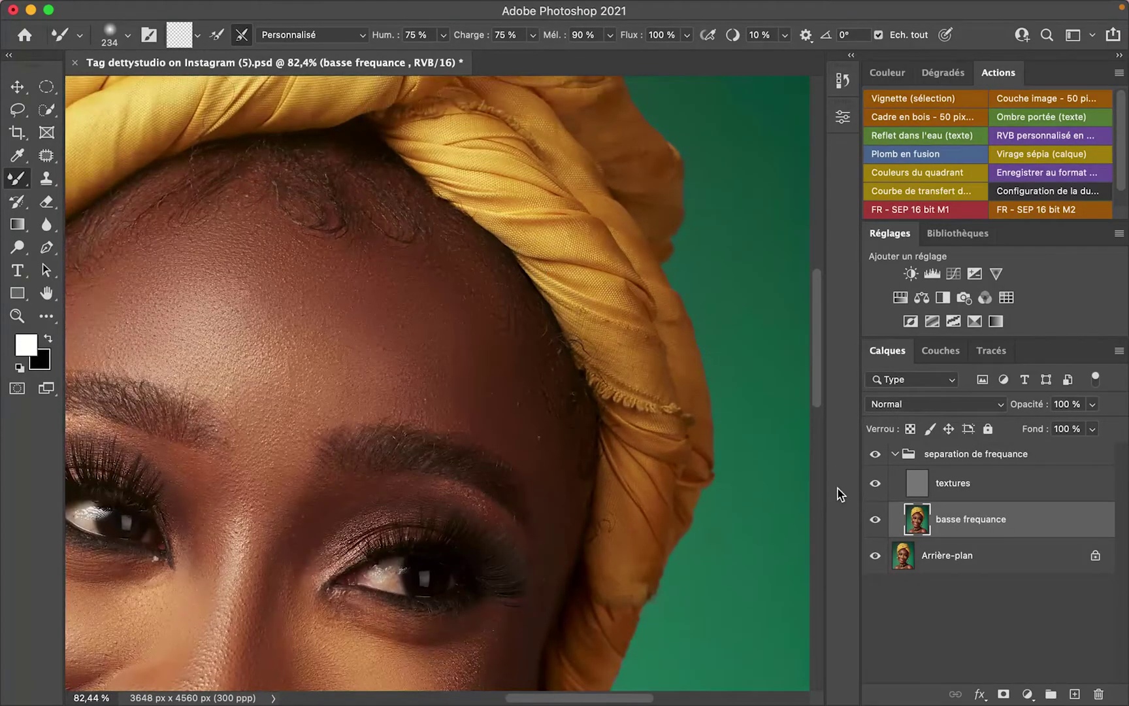
mouse_move(509, 291)
mouse_down()
mouse_move(466, 252)
mouse_move(493, 286)
mouse_move(476, 281)
mouse_move(507, 292)
mouse_move(471, 282)
mouse_move(504, 323)
mouse_up()
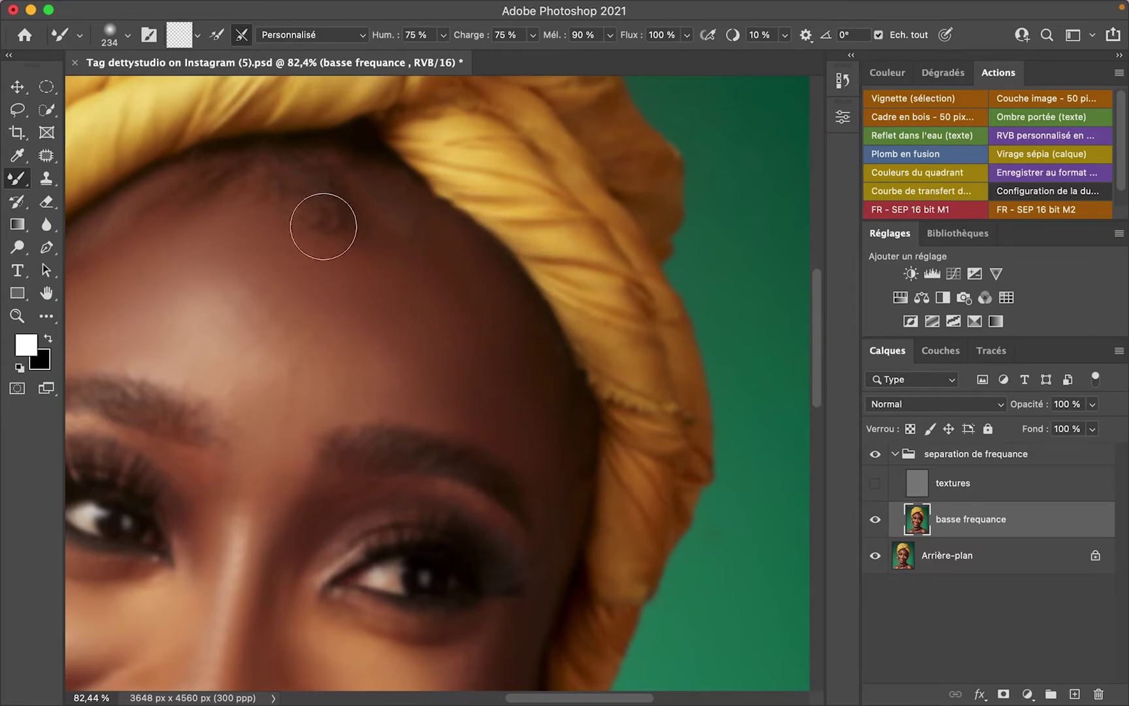
mouse_move(361, 194)
mouse_down()
mouse_move(264, 156)
mouse_move(277, 189)
mouse_move(471, 268)
mouse_up()
drag(255, 389, 327, 373)
drag(240, 410, 323, 353)
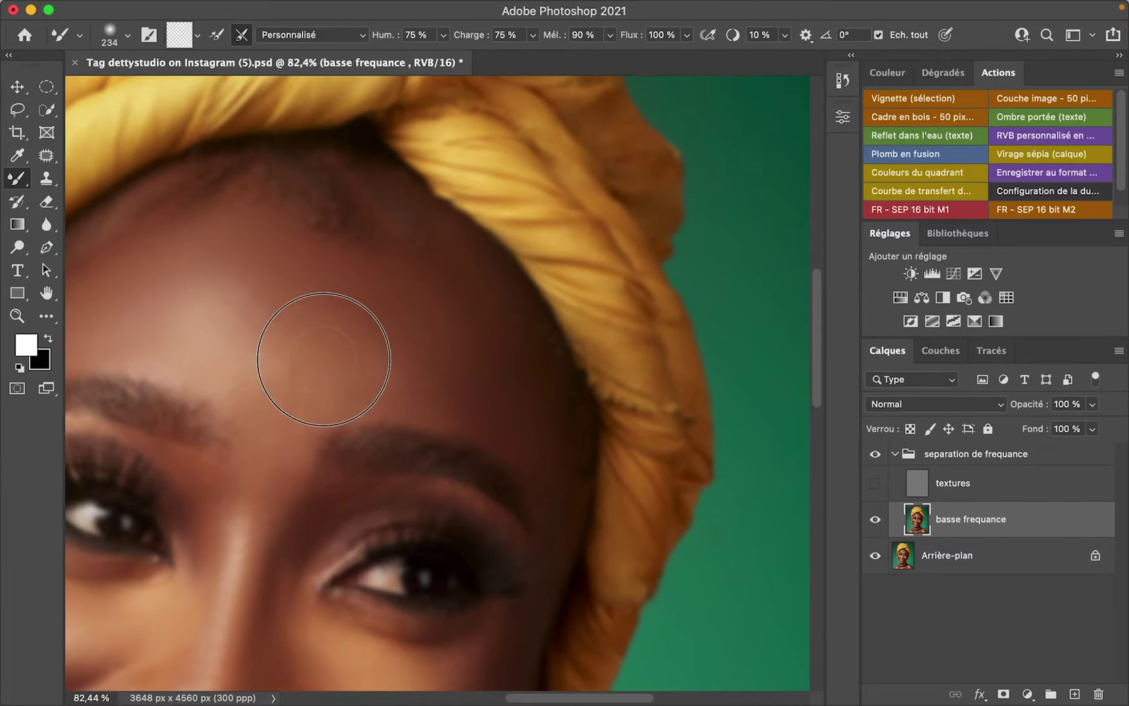
scroll(597, 404, down, 5)
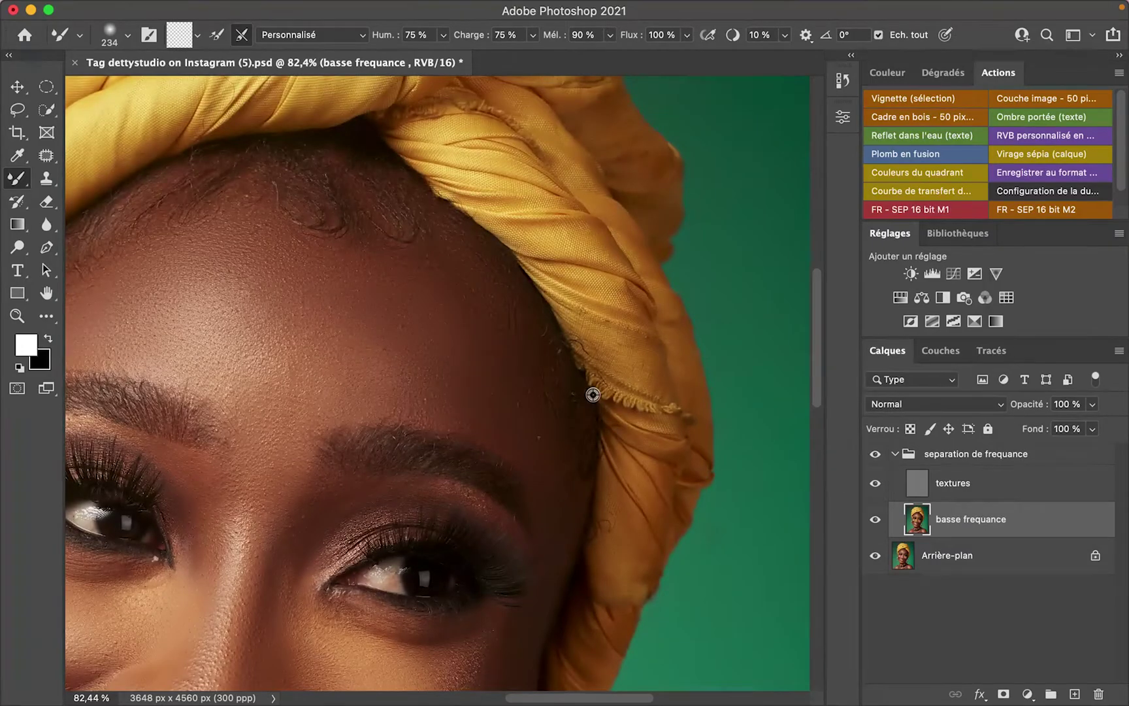
scroll(593, 394, up, 1)
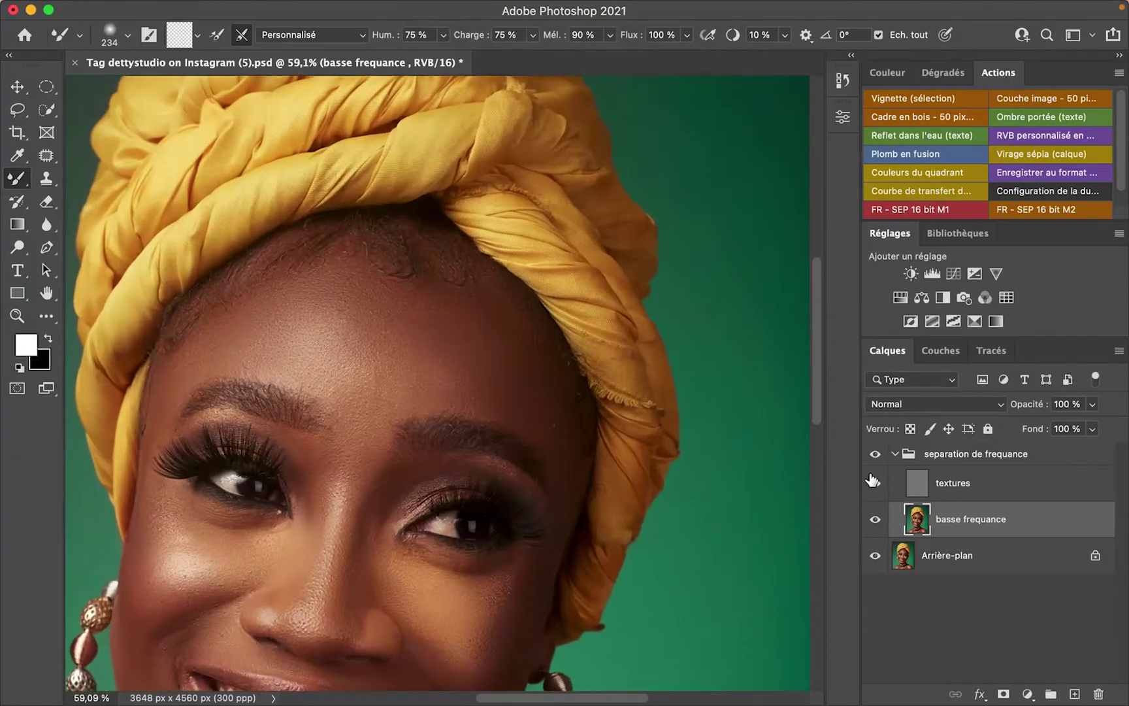
- With the textures hidden, blend the hairline under the headwrap with a 163 px Mixer Brush, and show the textures again
scroll(239, 222, up, 5)
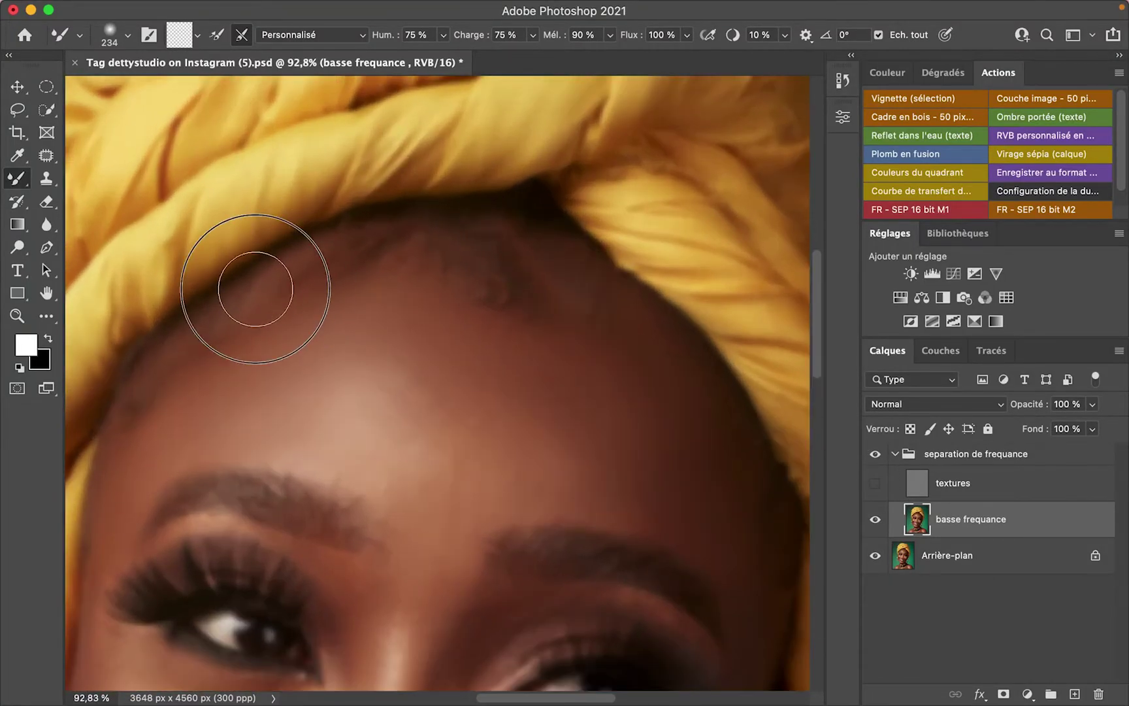
right_click(314, 262)
drag(508, 306, 422, 307)
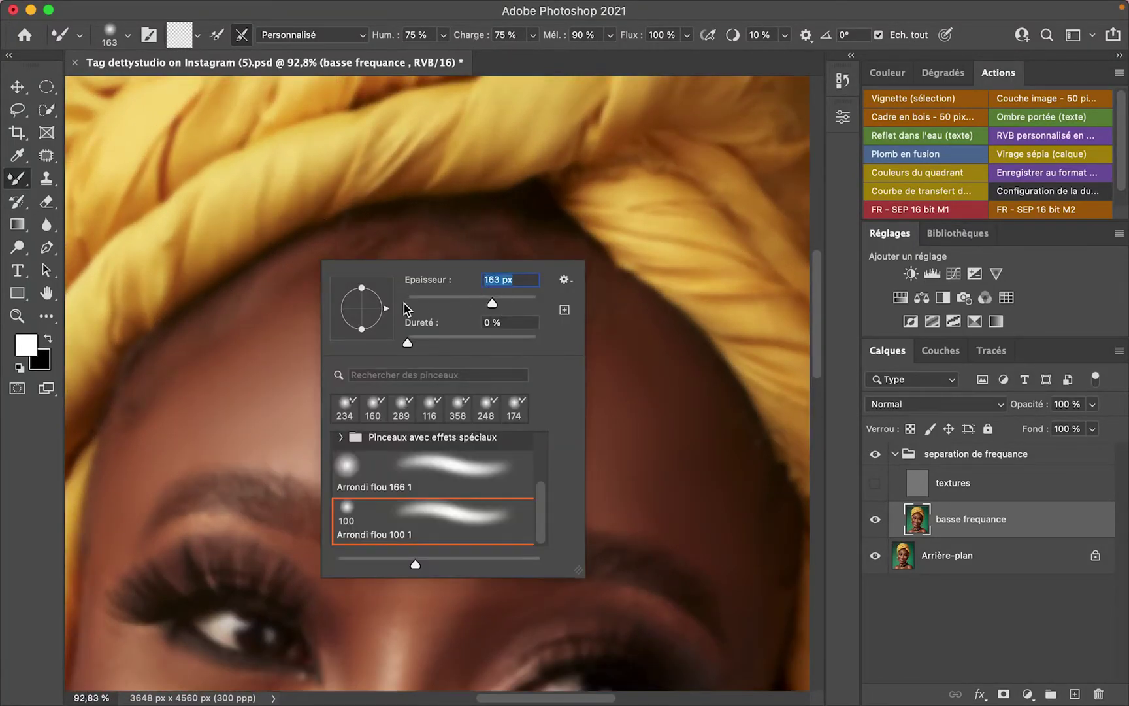
click(226, 312)
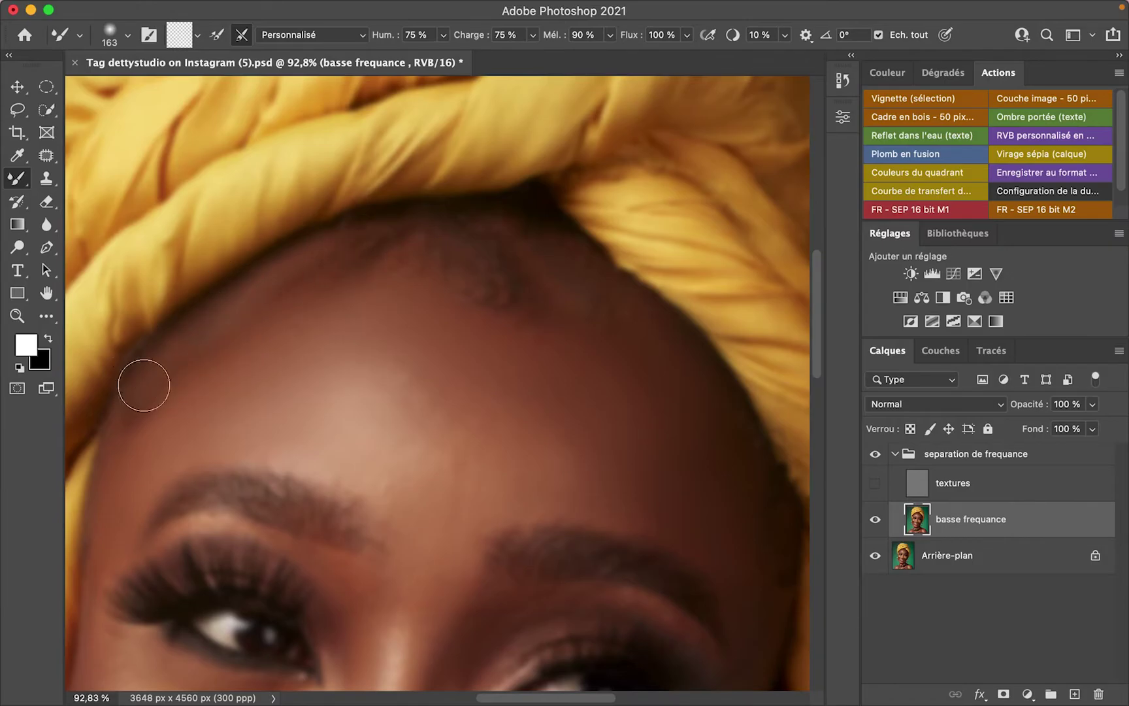
click(875, 483)
scroll(449, 322, up, 1)
scroll(448, 322, down, 5)
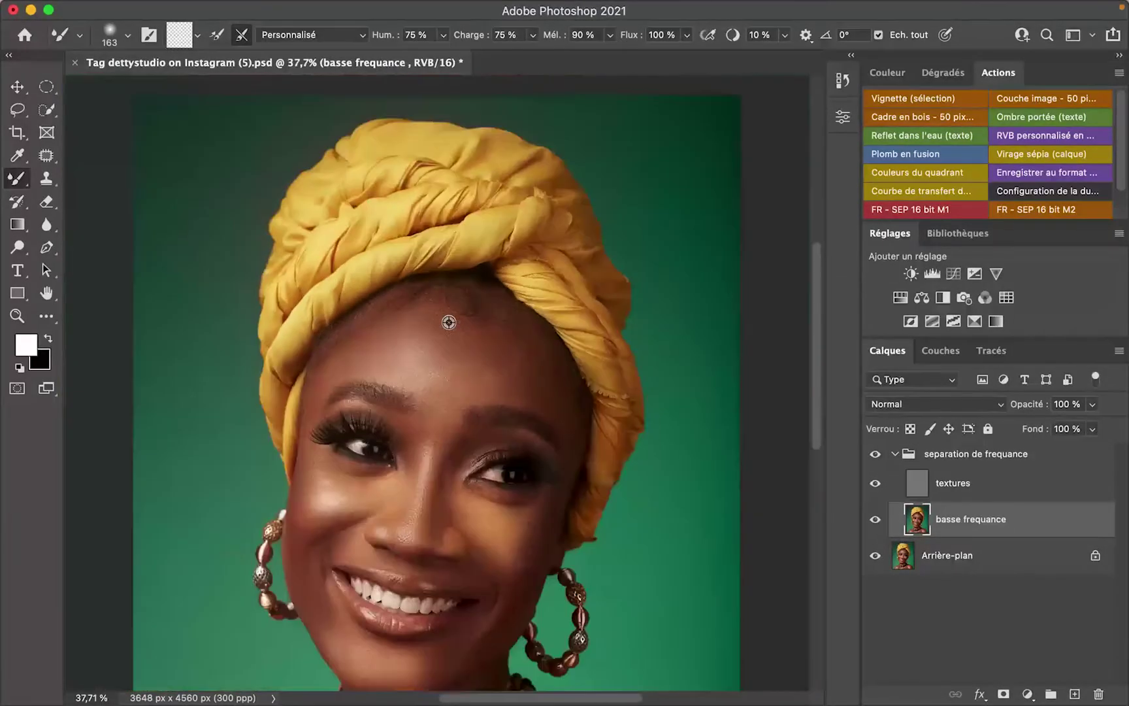
scroll(448, 322, down, 3)
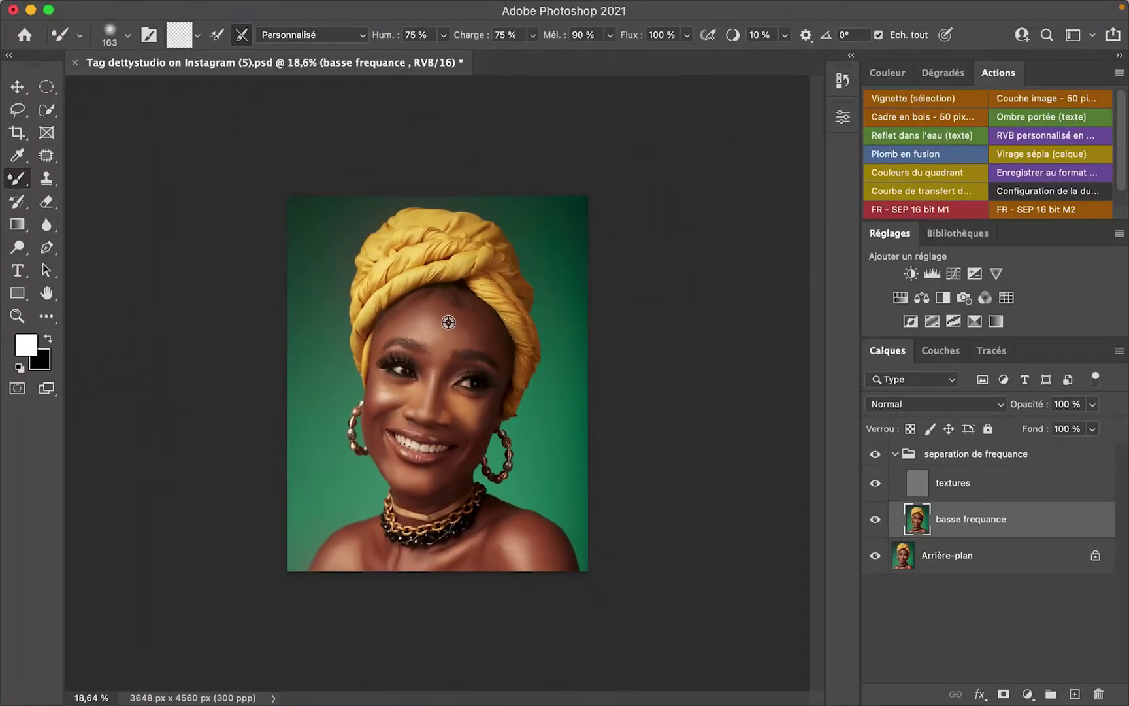
scroll(448, 322, up, 1)
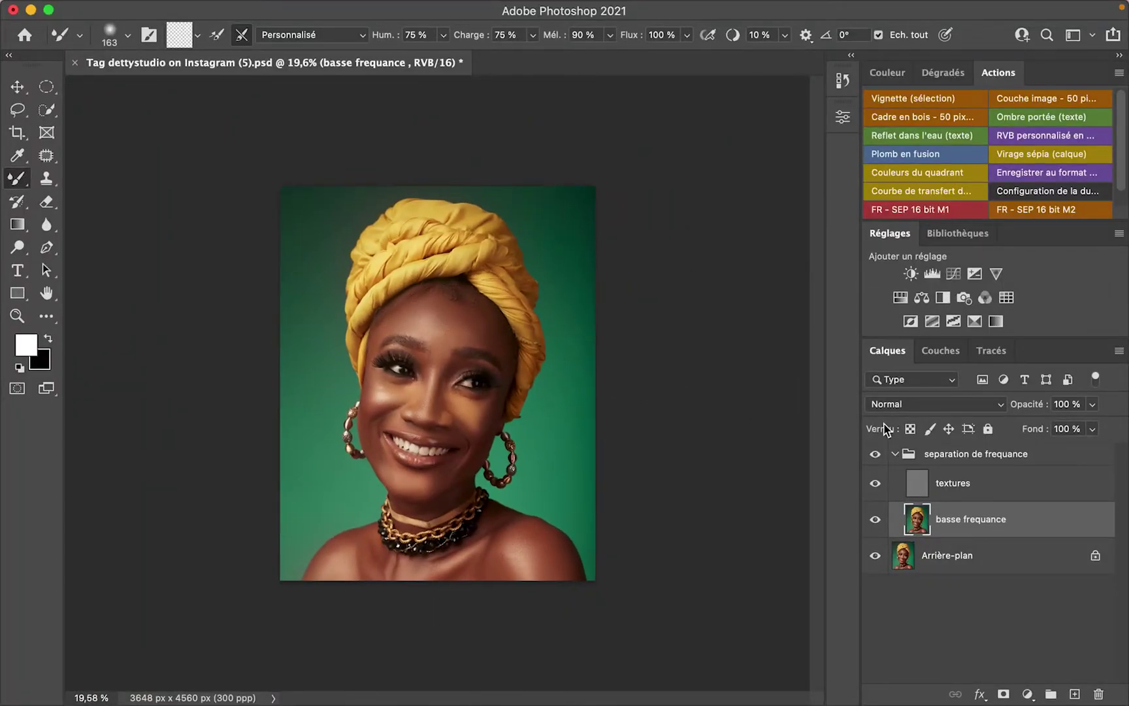
- Hide the textures, darken and smooth the forehead edge along the headwrap down to the temple, and show the textures again
scroll(386, 266, up, 8)
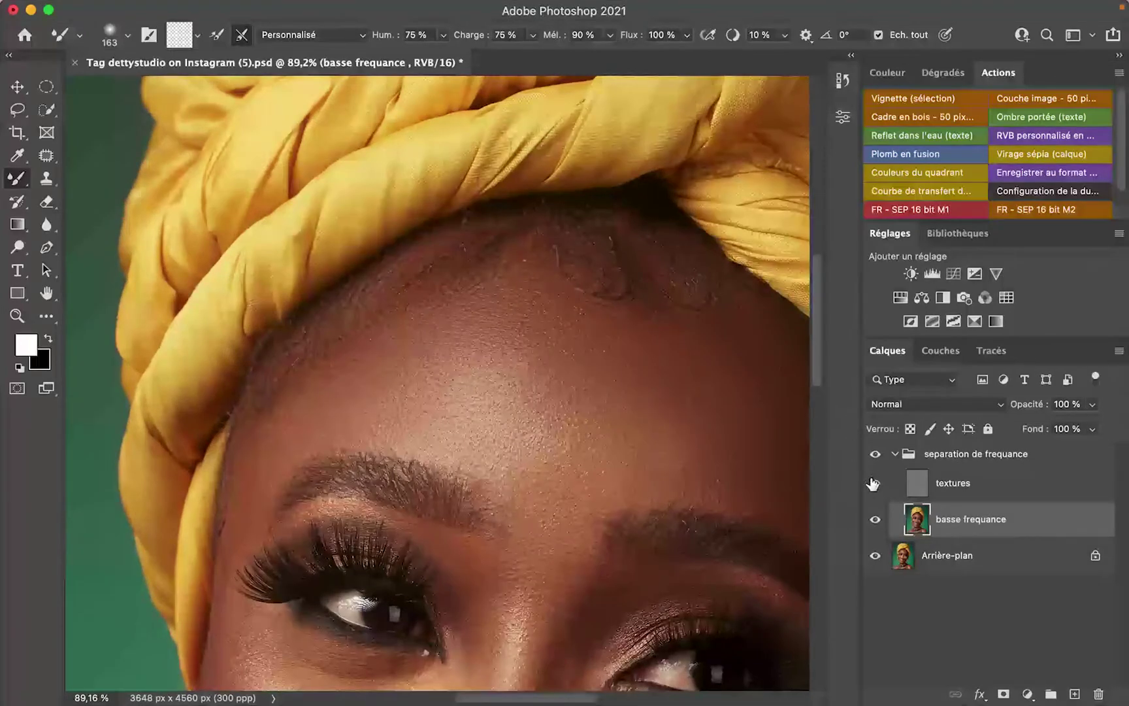
click(874, 484)
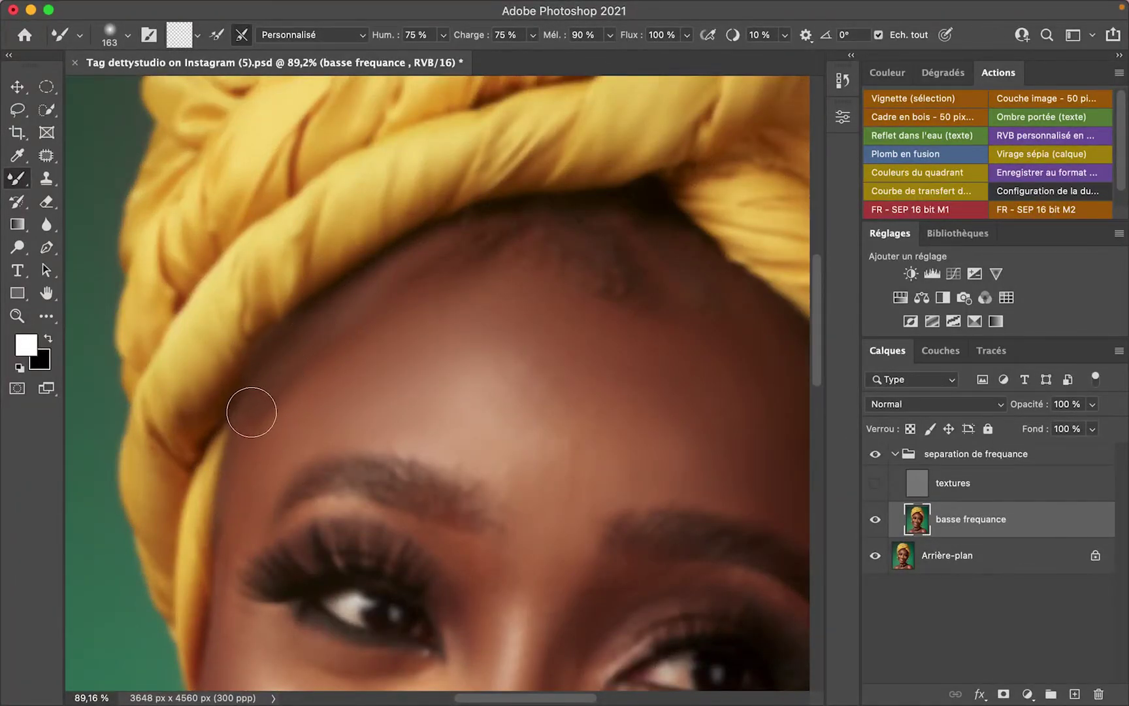
mouse_move(370, 294)
mouse_down()
mouse_move(433, 247)
mouse_move(462, 247)
mouse_move(429, 247)
mouse_move(365, 290)
mouse_up()
mouse_move(293, 358)
mouse_down()
mouse_move(231, 424)
mouse_move(239, 408)
mouse_up()
mouse_move(433, 267)
mouse_down()
mouse_move(373, 279)
mouse_move(444, 235)
mouse_up()
click(876, 485)
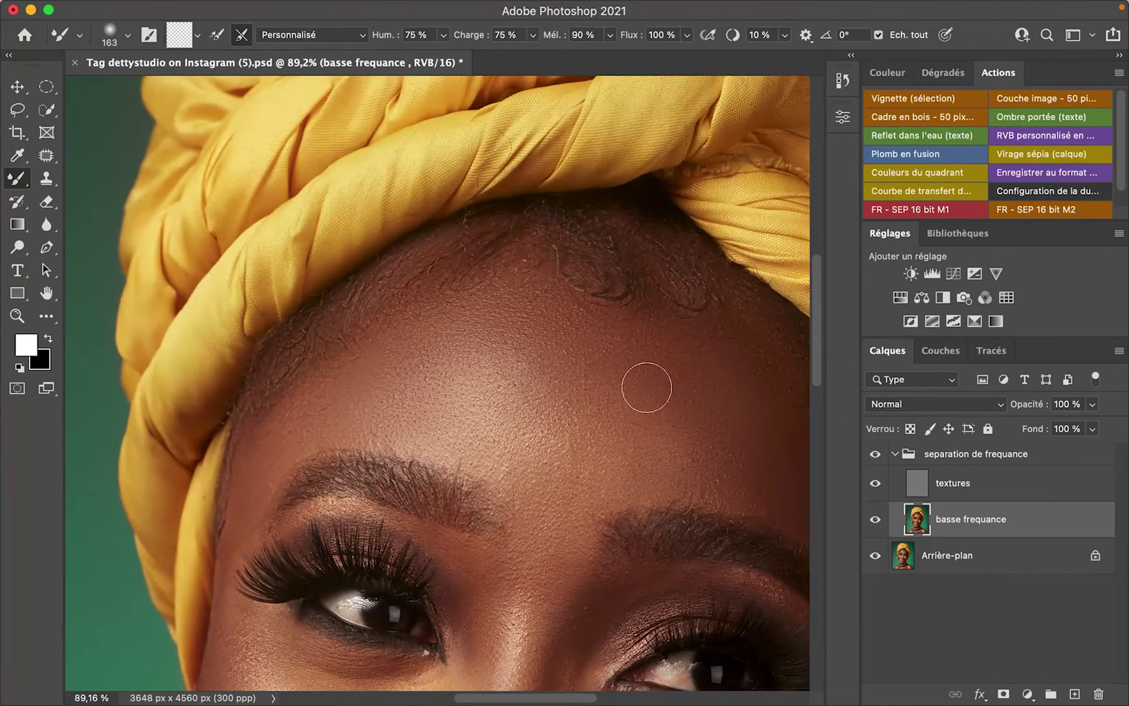
scroll(647, 388, down, 3)
scroll(646, 387, down, 3)
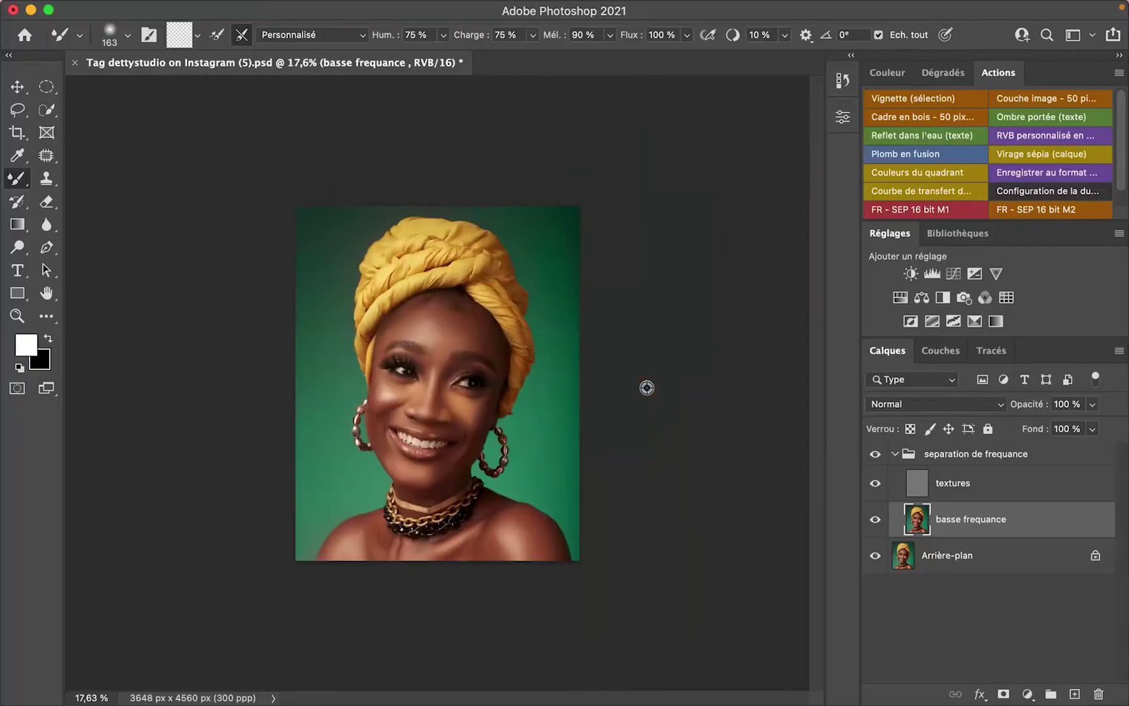
scroll(647, 387, up, 2)
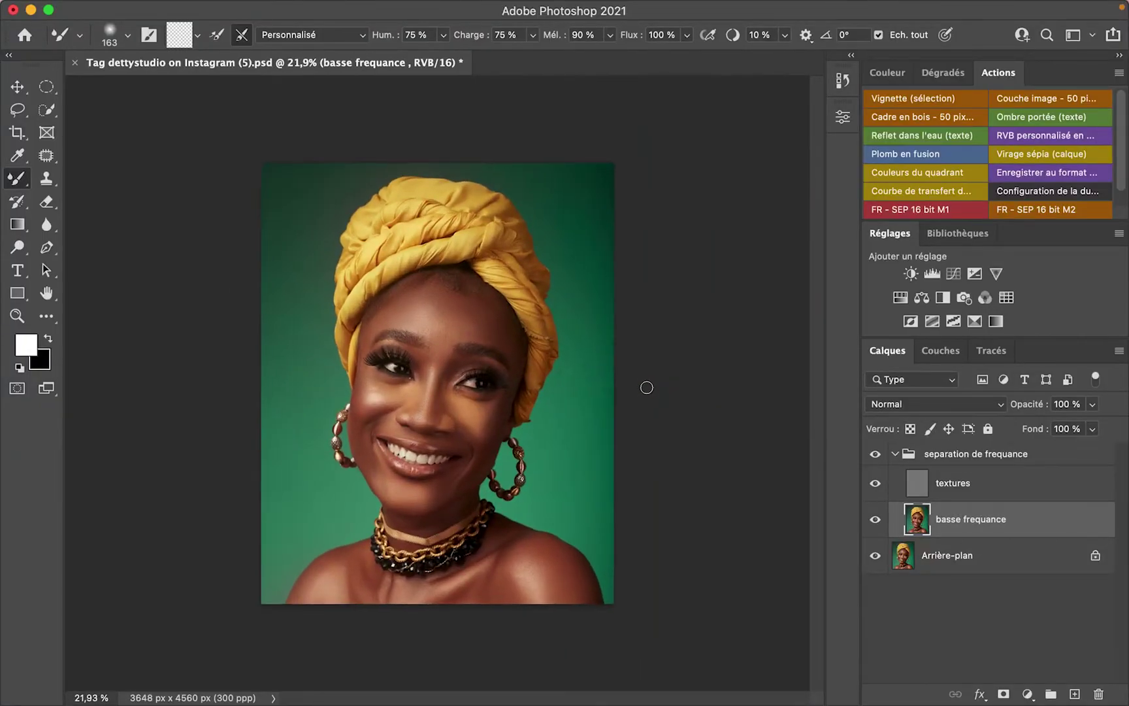
- Toggle the separation de frequance group's visibility to compare the portrait before and after the latest forehead smoothing
click(873, 456)
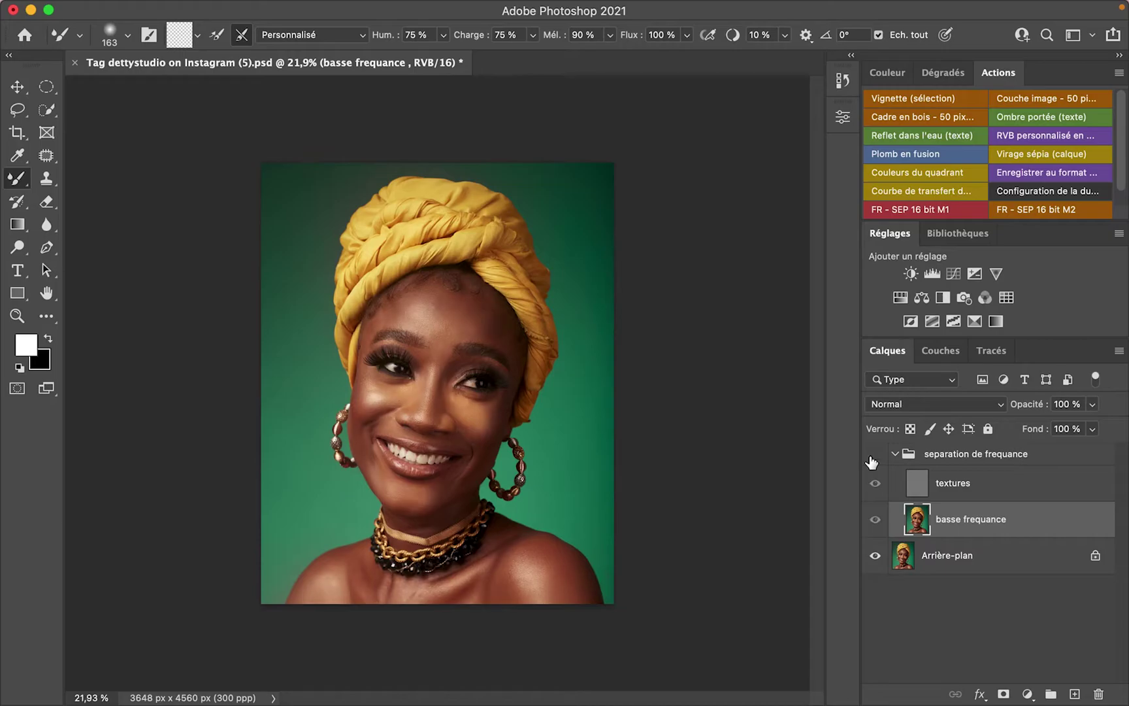
click(874, 456)
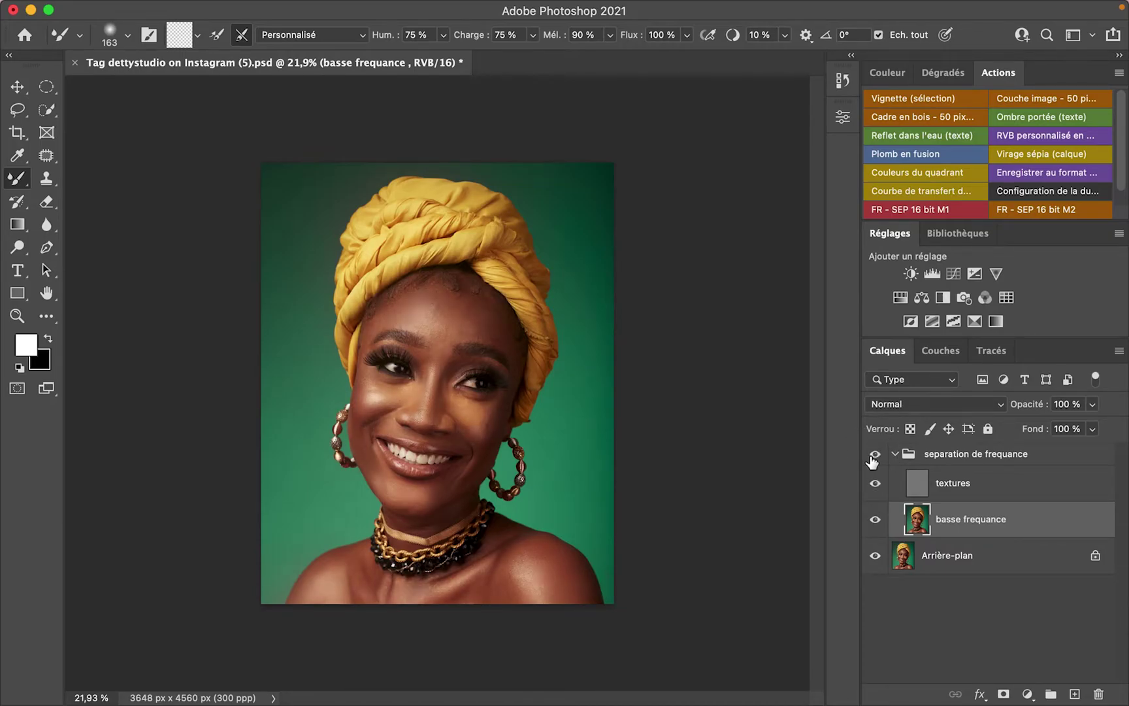
click(873, 456)
- With the Eraser at 71 px and 100 % opacity, erase the basse frequance layer over the lips and teeth
scroll(457, 426, up, 6)
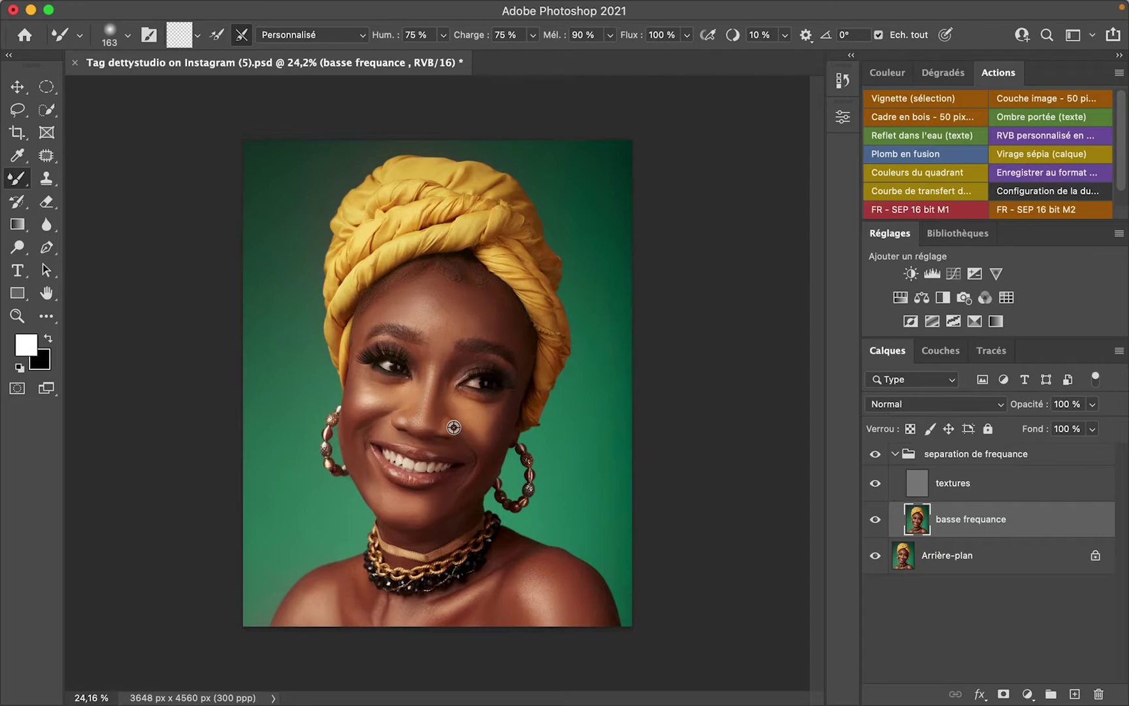
scroll(453, 427, up, 2)
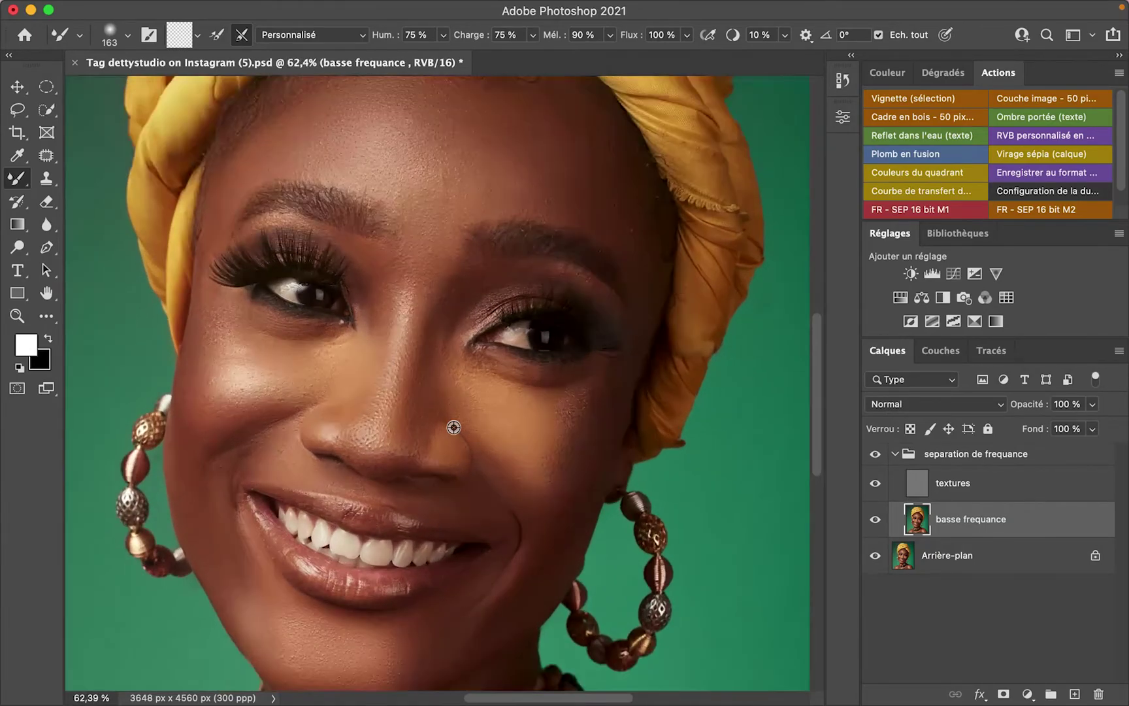
scroll(453, 426, down, 3)
scroll(454, 426, left, 2)
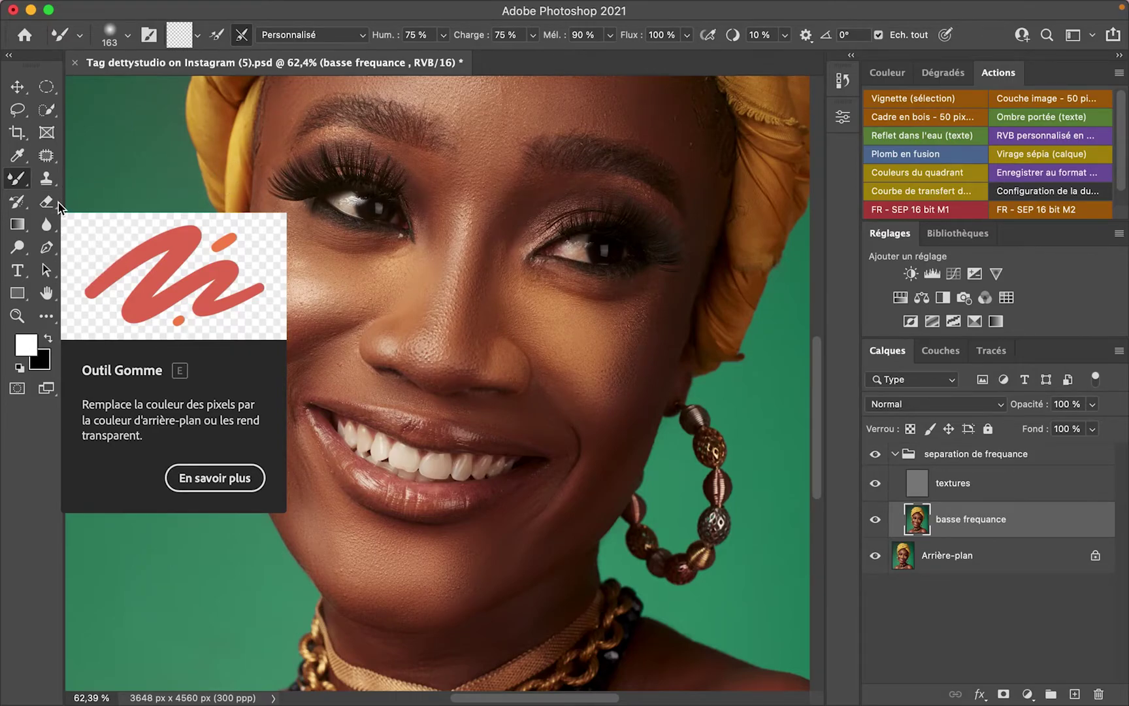
click(47, 201)
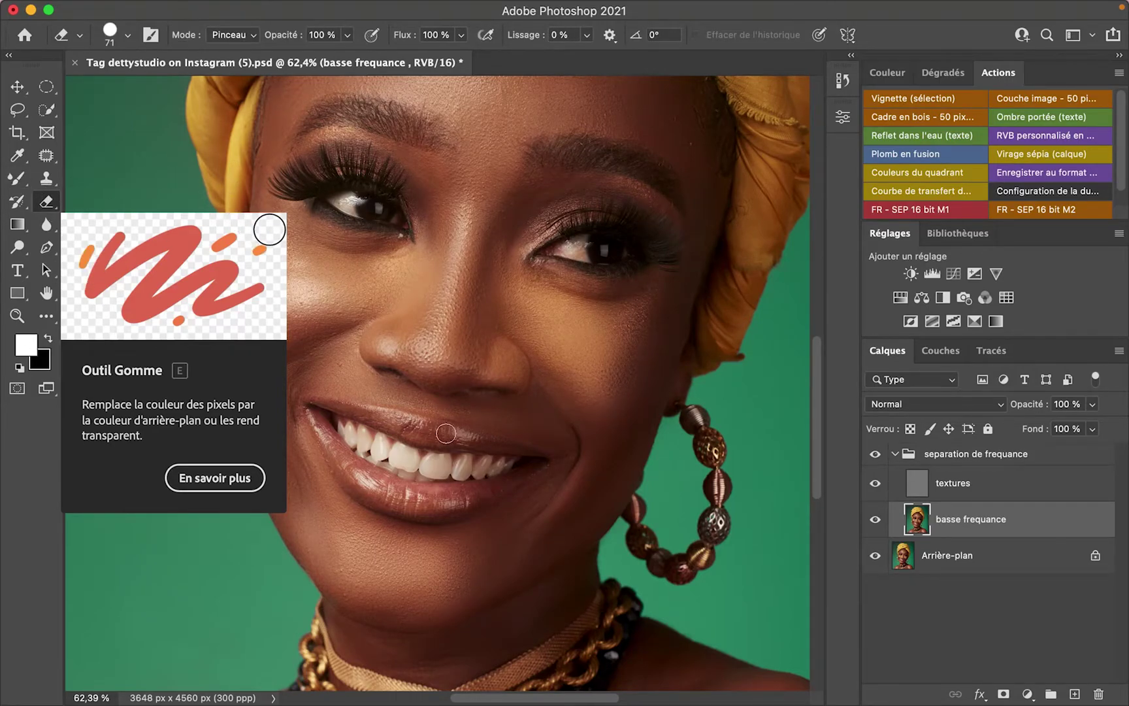
scroll(449, 446, up, 3)
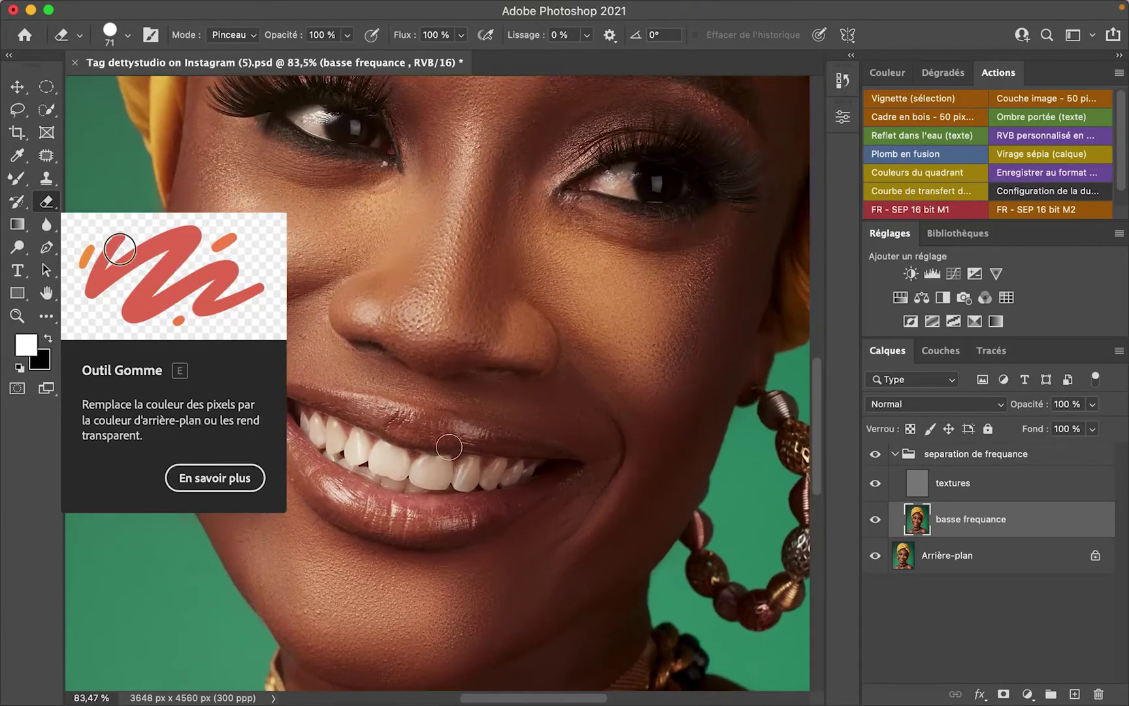
scroll(449, 447, down, 2)
scroll(449, 447, left, 1)
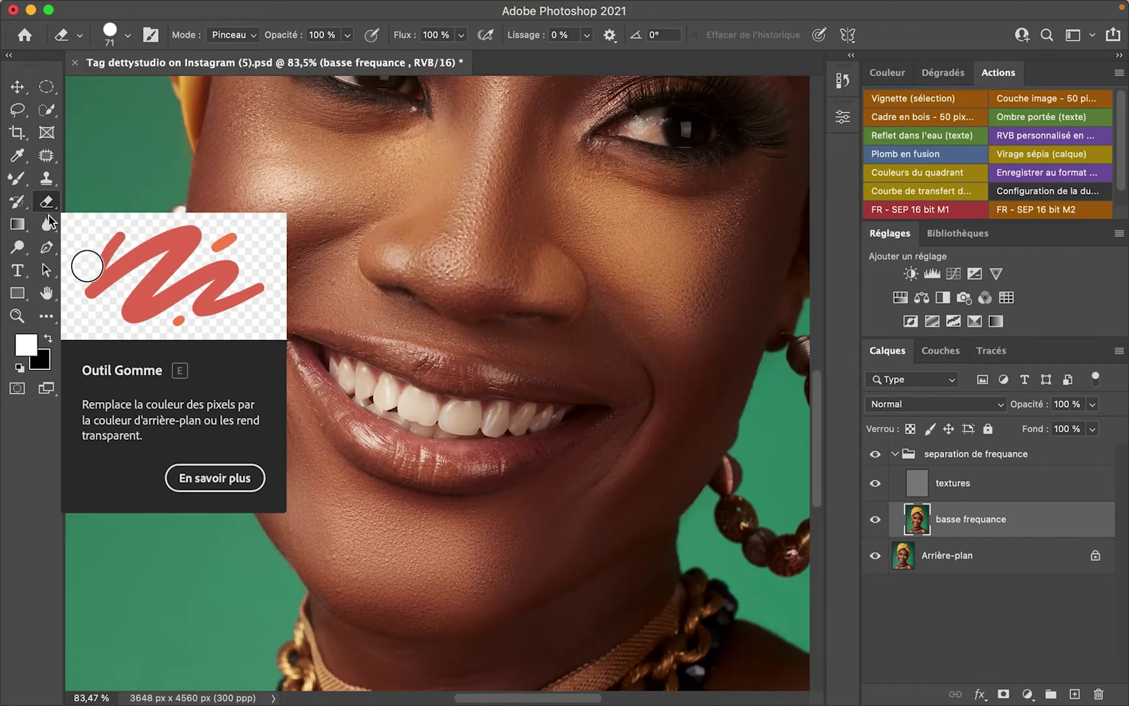
drag(46, 202, 93, 203)
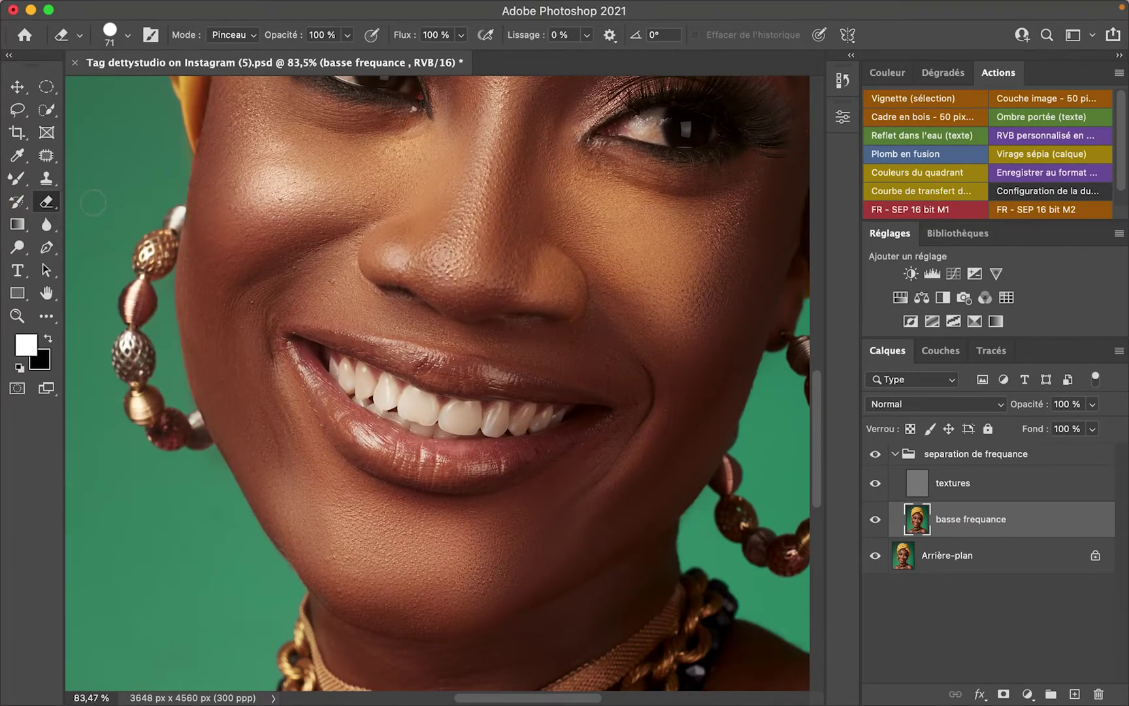
click(346, 37)
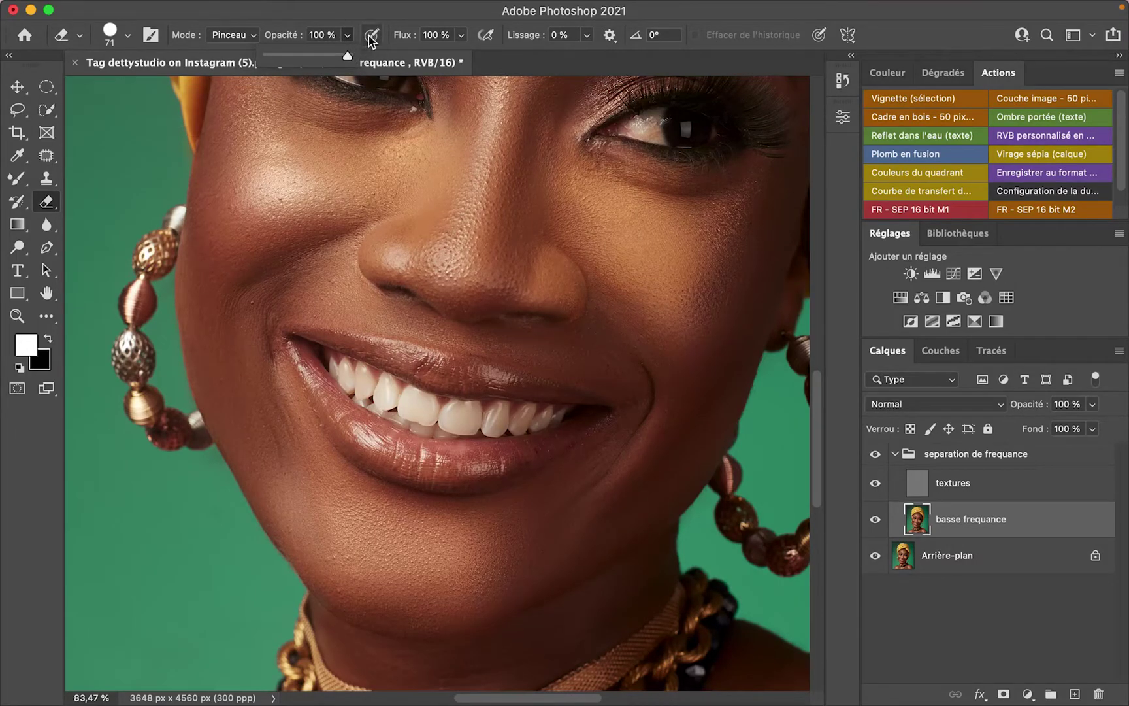
click(370, 31)
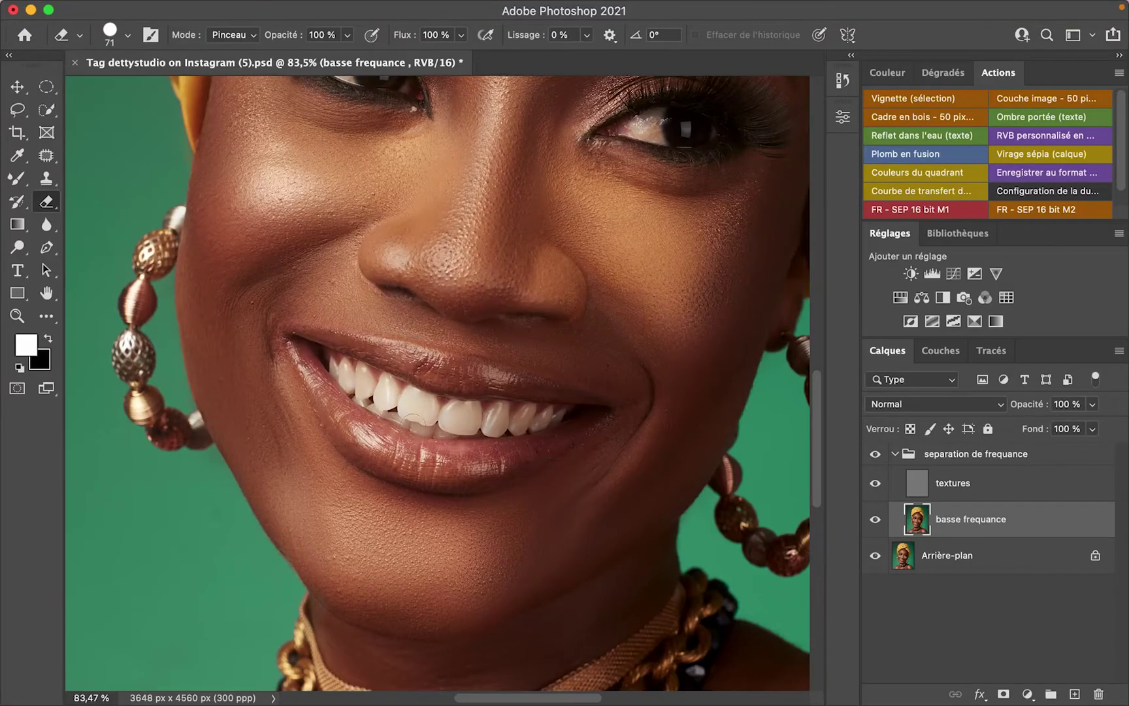
scroll(466, 439, up, 3)
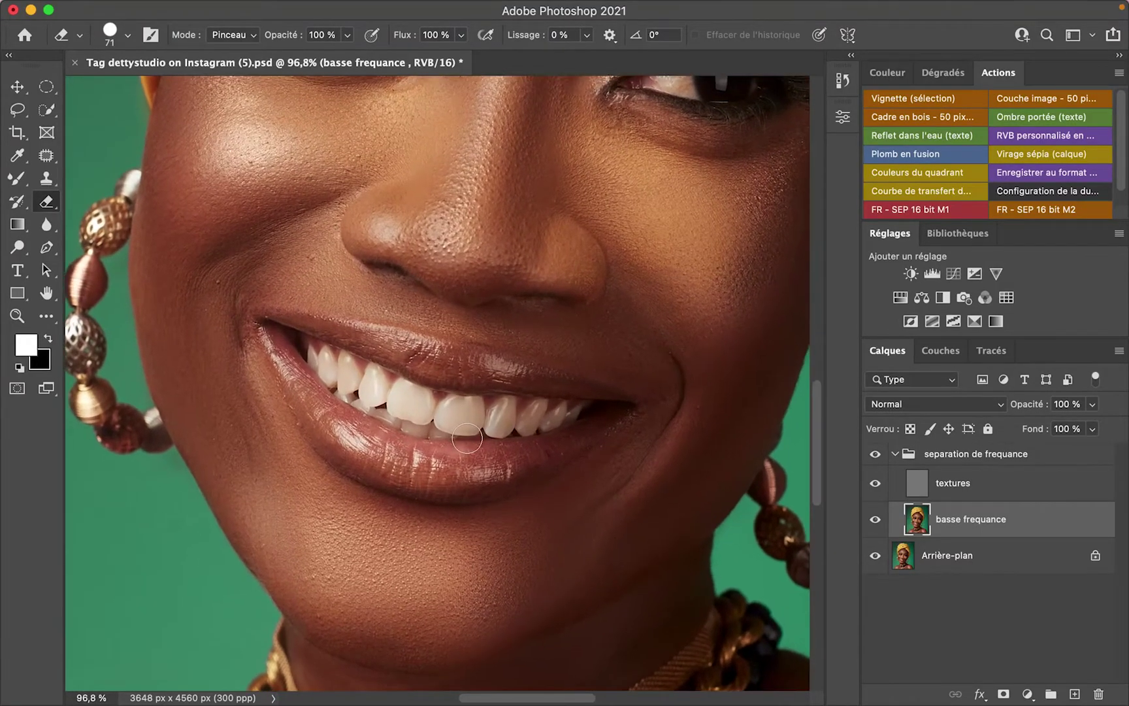
scroll(467, 438, up, 2)
mouse_move(246, 299)
mouse_down()
mouse_move(310, 422)
mouse_move(387, 452)
mouse_move(324, 434)
mouse_move(258, 330)
mouse_move(278, 401)
mouse_move(323, 454)
mouse_move(363, 473)
mouse_move(408, 483)
mouse_move(533, 464)
mouse_move(629, 418)
mouse_up()
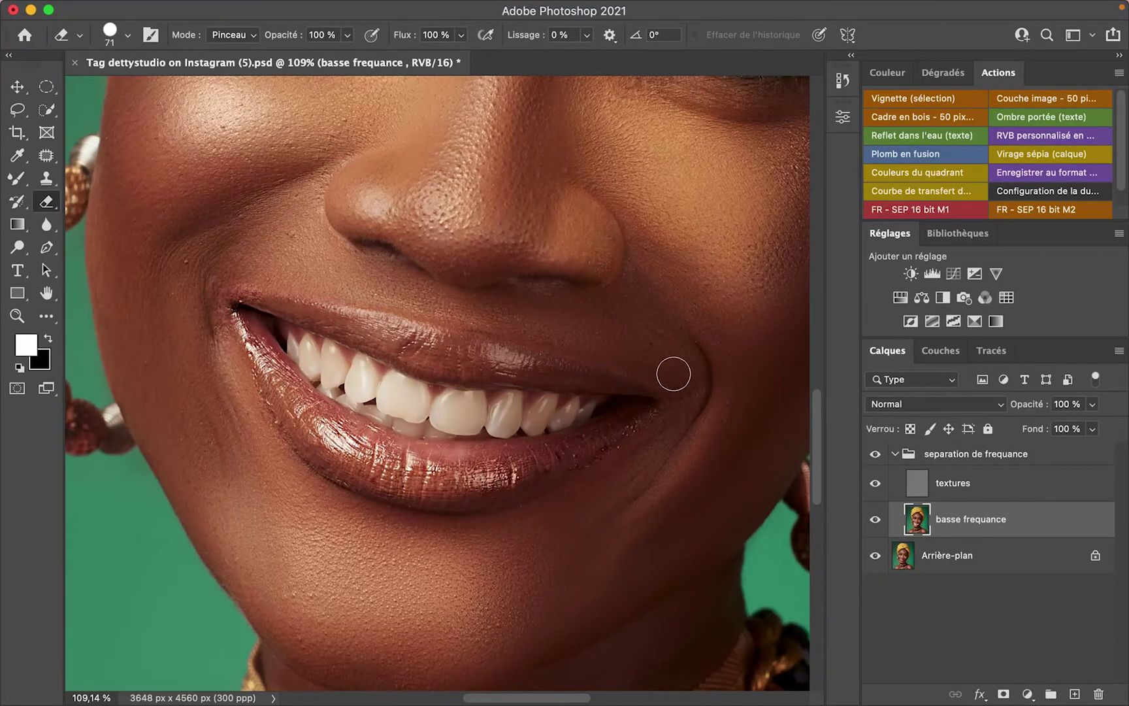
mouse_move(343, 457)
mouse_down()
mouse_move(395, 473)
mouse_move(477, 467)
mouse_up()
mouse_move(635, 392)
mouse_down()
mouse_move(407, 353)
mouse_move(602, 411)
mouse_move(429, 418)
mouse_move(281, 365)
mouse_move(251, 315)
mouse_move(314, 316)
mouse_move(470, 353)
mouse_move(362, 328)
mouse_move(437, 333)
mouse_move(581, 378)
mouse_move(520, 360)
mouse_move(343, 365)
mouse_move(469, 407)
mouse_move(572, 412)
mouse_move(434, 429)
mouse_move(333, 407)
mouse_move(296, 366)
mouse_up()
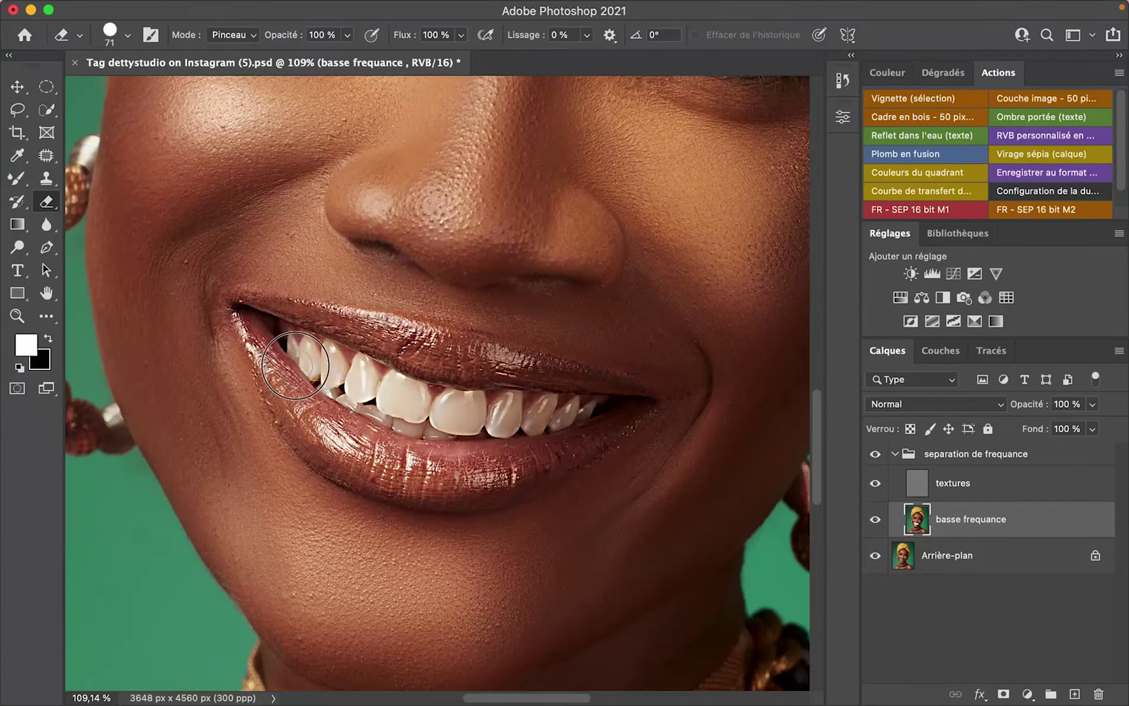
mouse_move(596, 416)
mouse_down()
mouse_move(413, 429)
mouse_move(289, 414)
mouse_up()
mouse_move(235, 320)
mouse_down()
mouse_move(268, 327)
mouse_move(261, 346)
mouse_move(261, 323)
mouse_move(376, 382)
mouse_move(484, 403)
mouse_move(642, 400)
mouse_up()
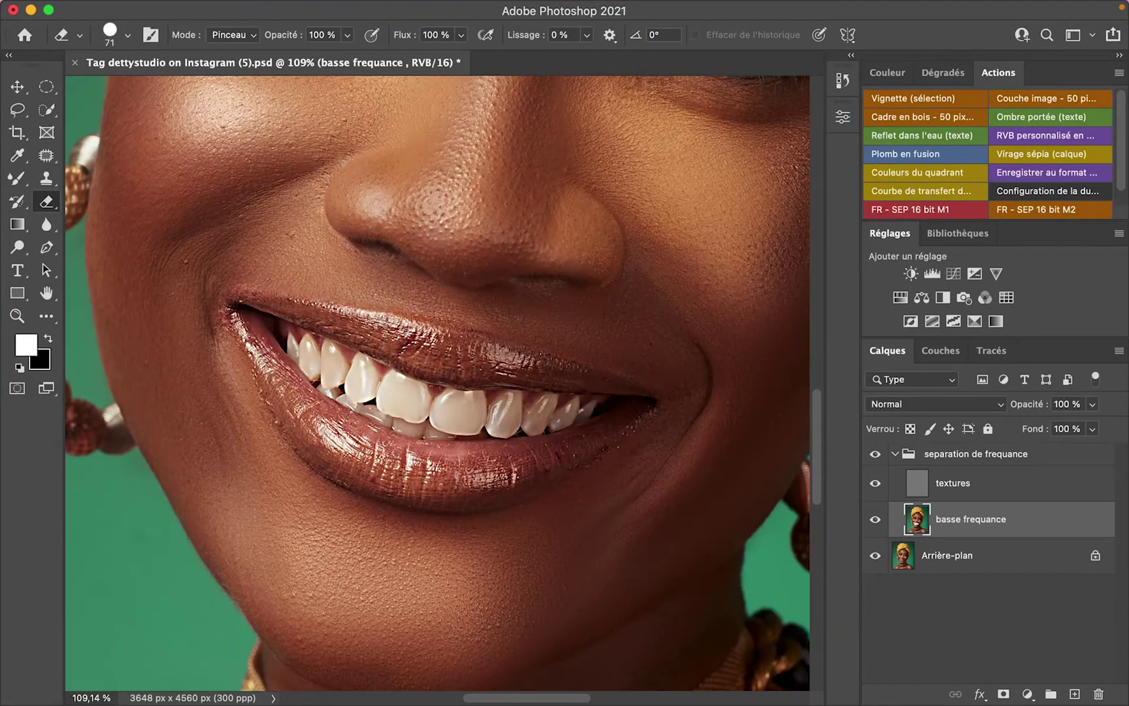
- Enlarge the Eraser to 80 px and erase the basse frequance layer over both eyes and their lashes
scroll(511, 416, down, 5)
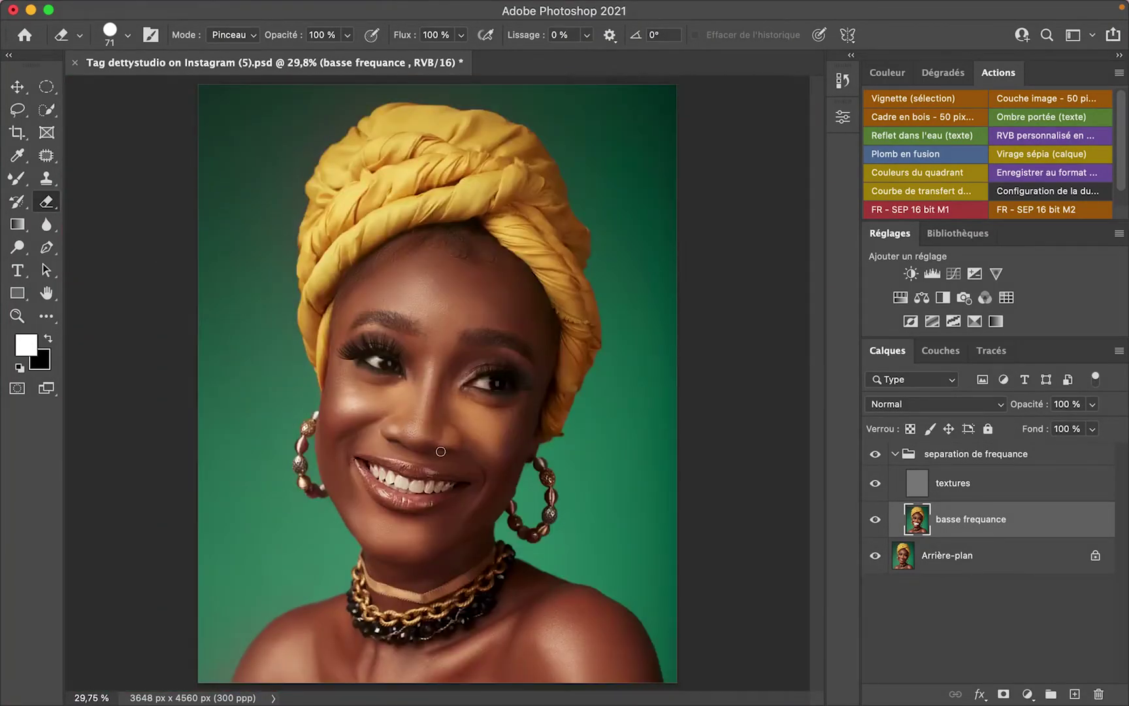
scroll(395, 363, up, 5)
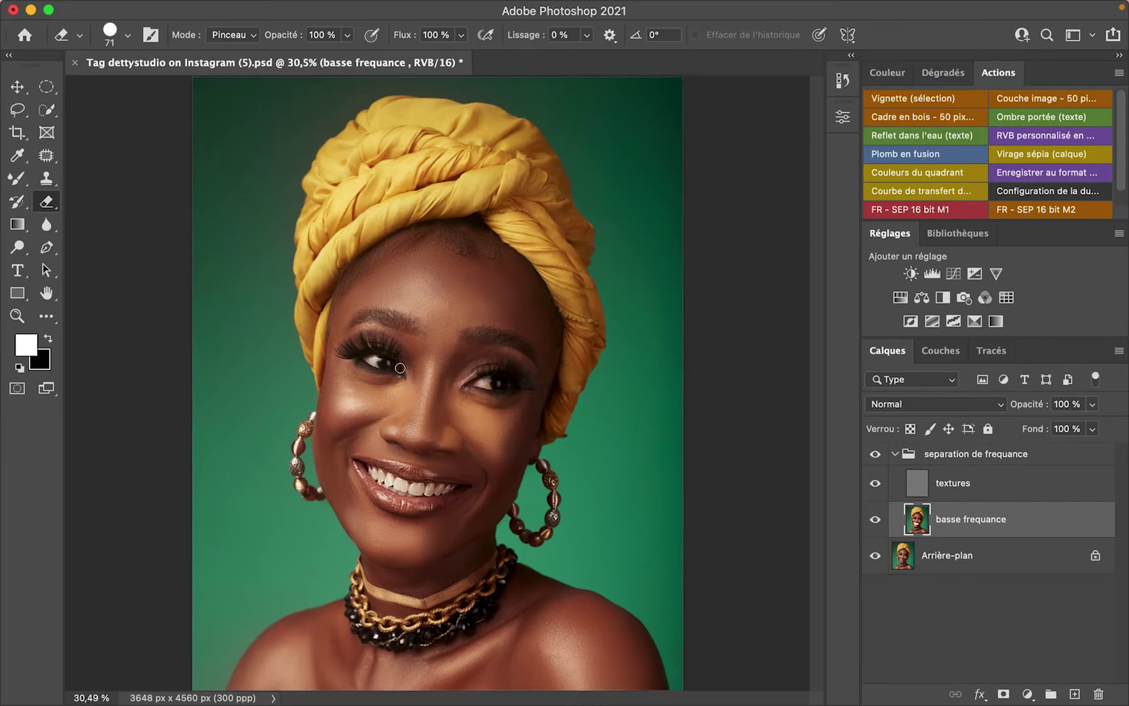
scroll(390, 357, up, 3)
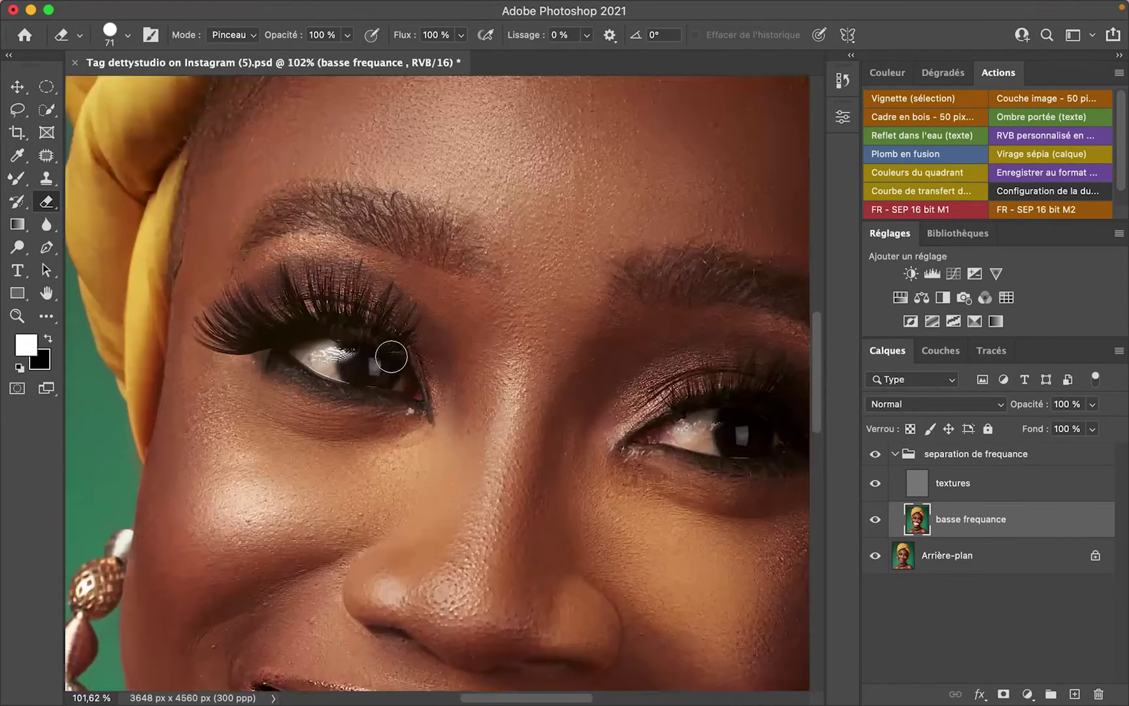
right_click(323, 358)
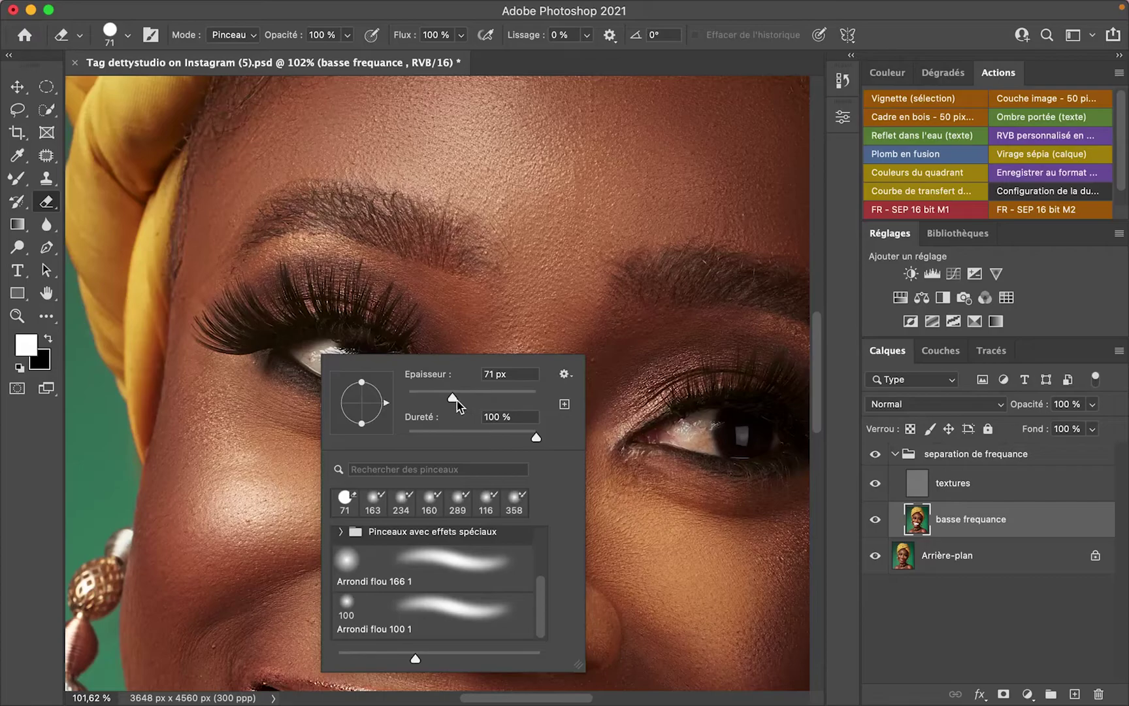
key(Return)
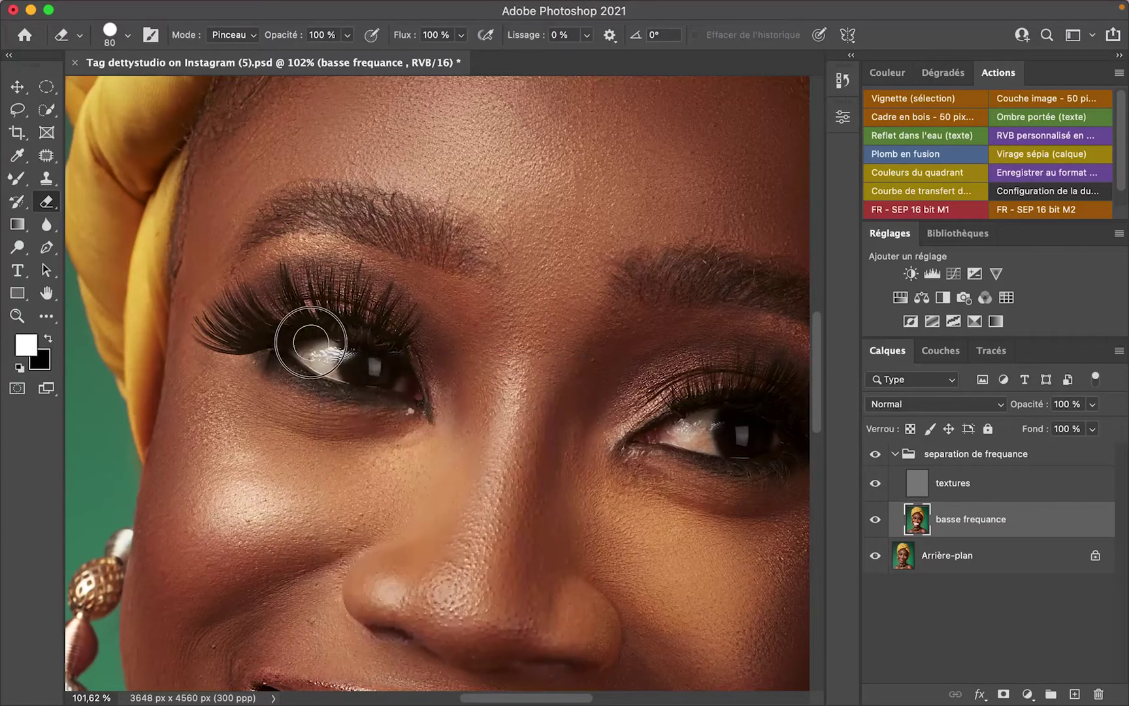
mouse_move(376, 376)
mouse_down()
mouse_move(285, 327)
mouse_move(303, 323)
mouse_move(395, 362)
mouse_move(411, 390)
mouse_move(353, 378)
mouse_move(287, 330)
mouse_move(338, 302)
mouse_up()
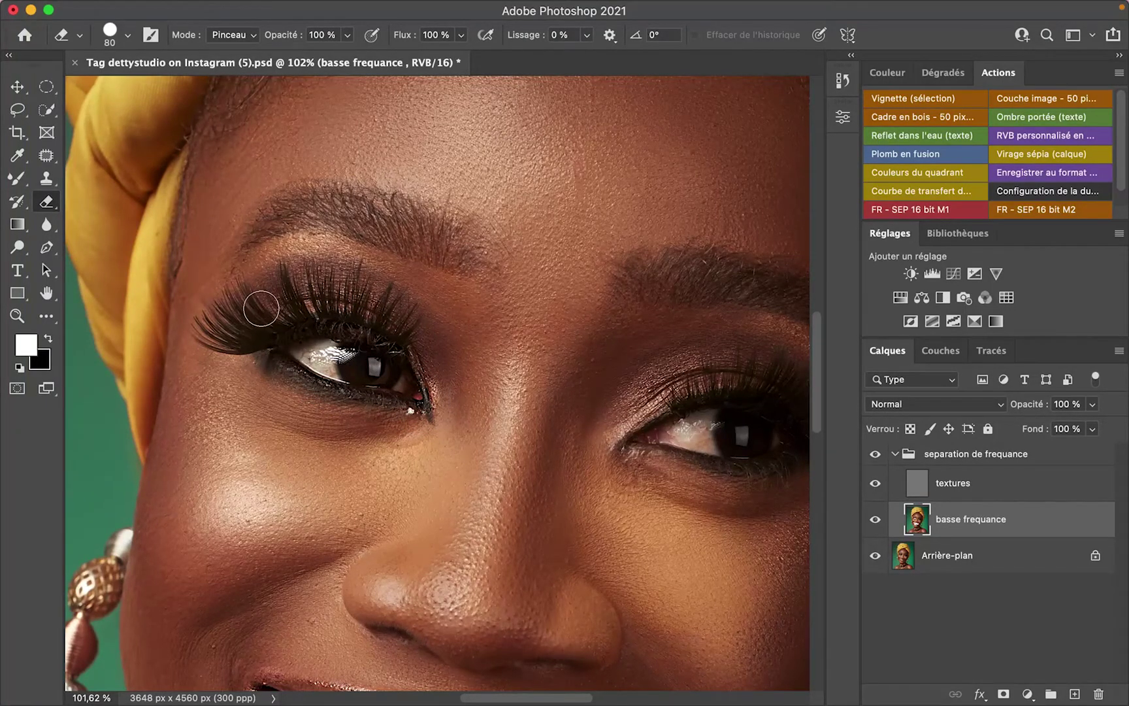
mouse_move(241, 331)
mouse_down()
mouse_move(299, 284)
mouse_move(207, 327)
mouse_move(243, 296)
mouse_move(373, 294)
mouse_move(403, 313)
mouse_move(424, 350)
mouse_move(426, 390)
mouse_move(368, 279)
mouse_move(328, 276)
mouse_move(287, 293)
mouse_move(270, 316)
mouse_move(374, 331)
mouse_move(265, 319)
mouse_move(247, 328)
mouse_move(337, 333)
mouse_move(406, 382)
mouse_move(413, 373)
mouse_move(411, 404)
mouse_up()
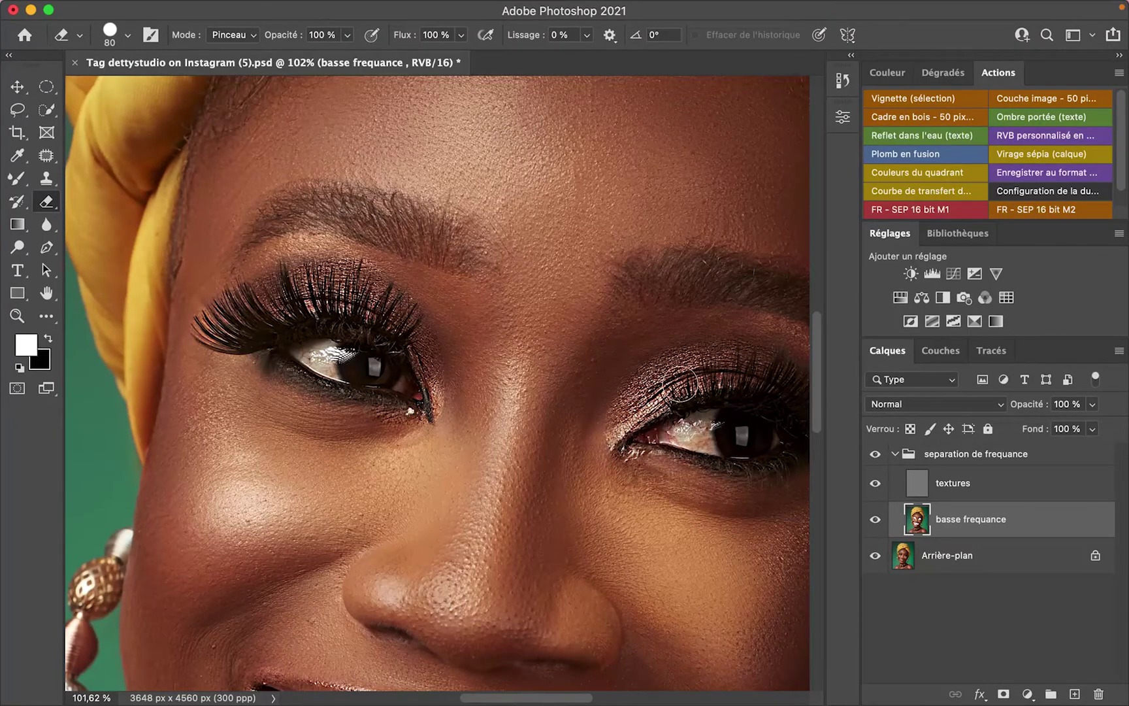
drag(710, 407, 597, 390)
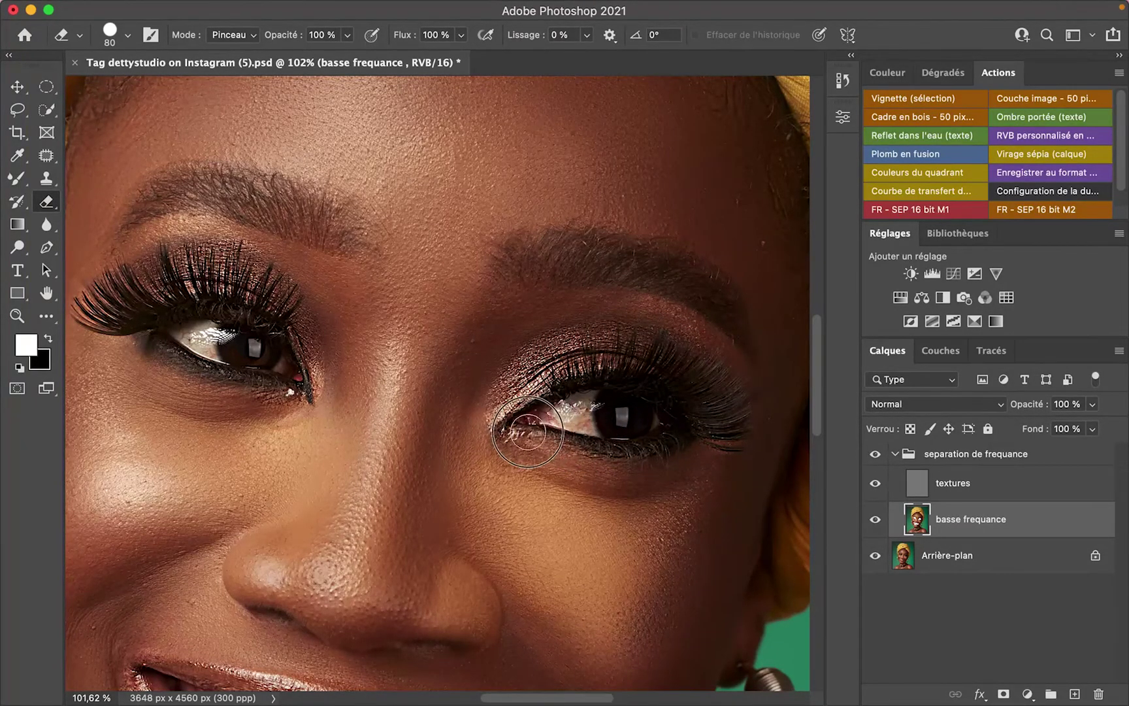
- Set the Eraser to 70 % opacity and 68 px, and erase the basse frequance layer over both beaded earrings
key(super+0)
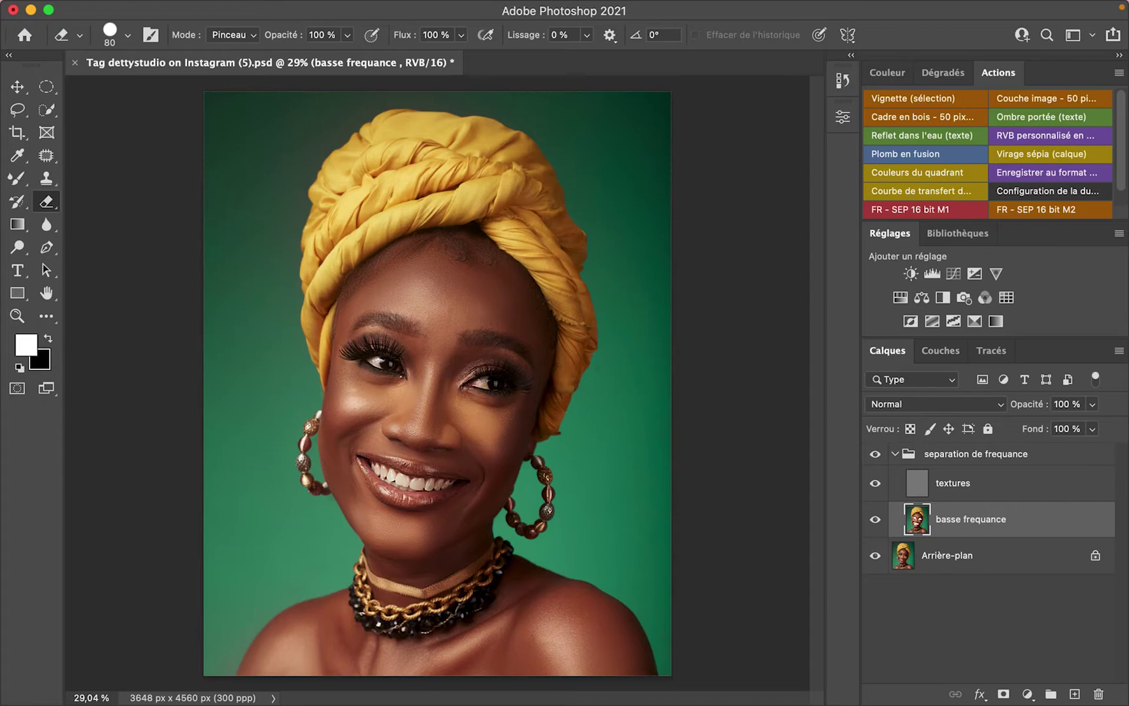
scroll(320, 445, up, 10)
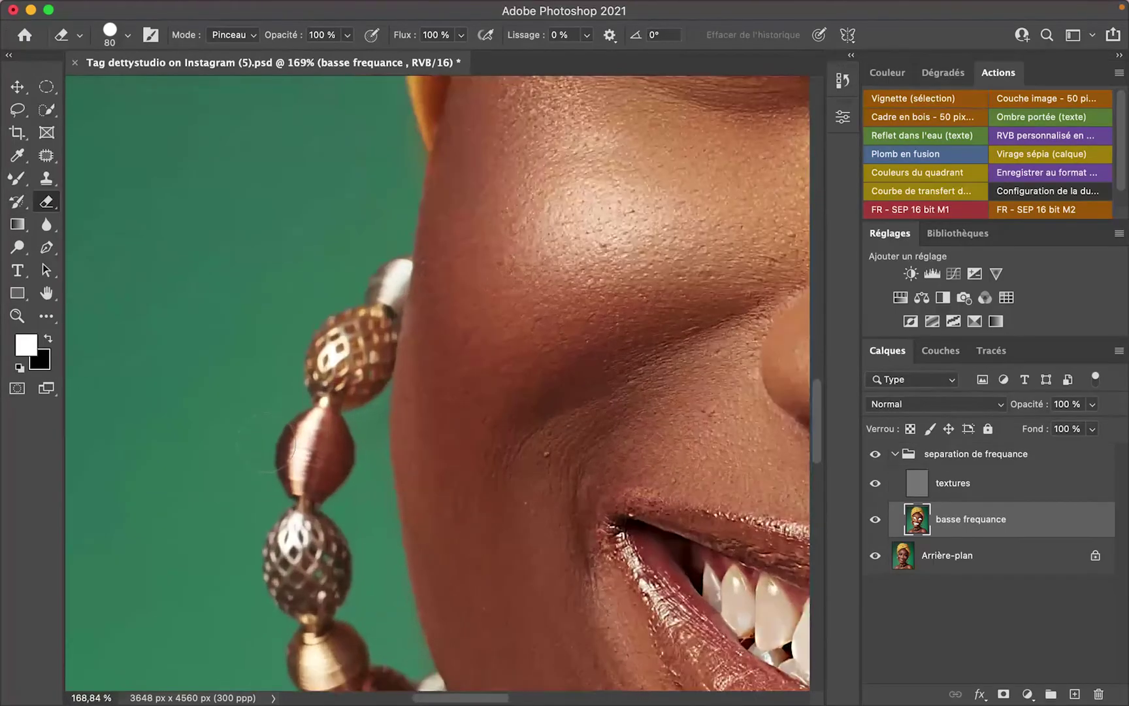
mouse_move(304, 13)
click(348, 35)
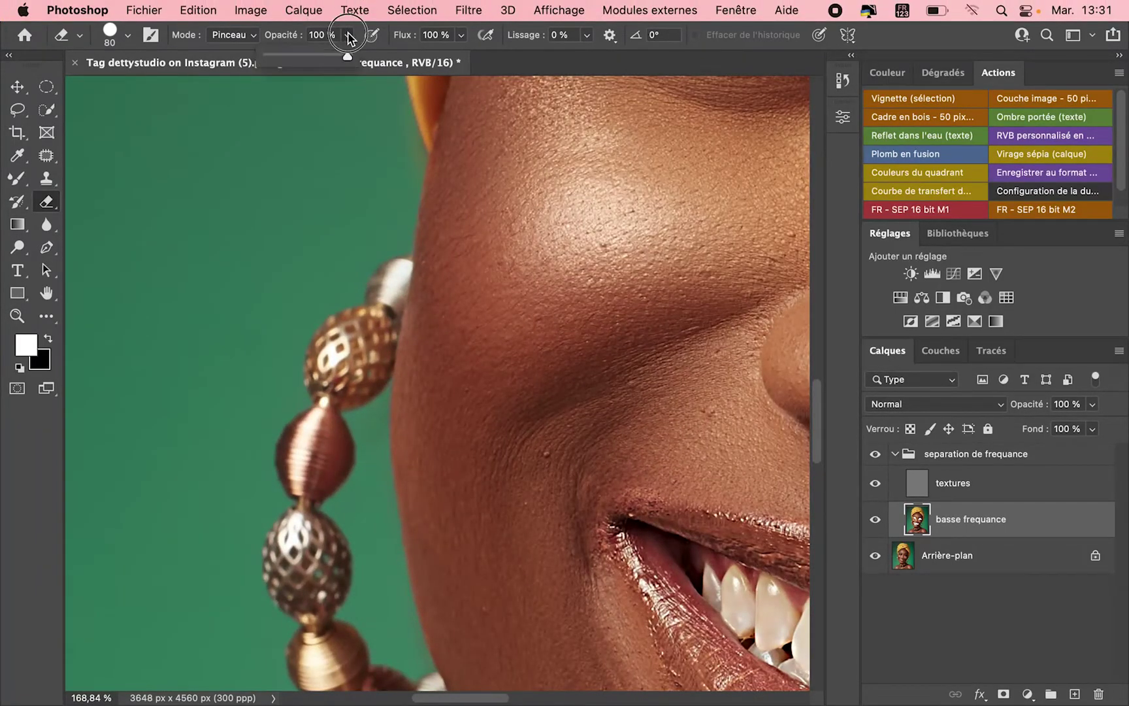
drag(348, 58, 324, 56)
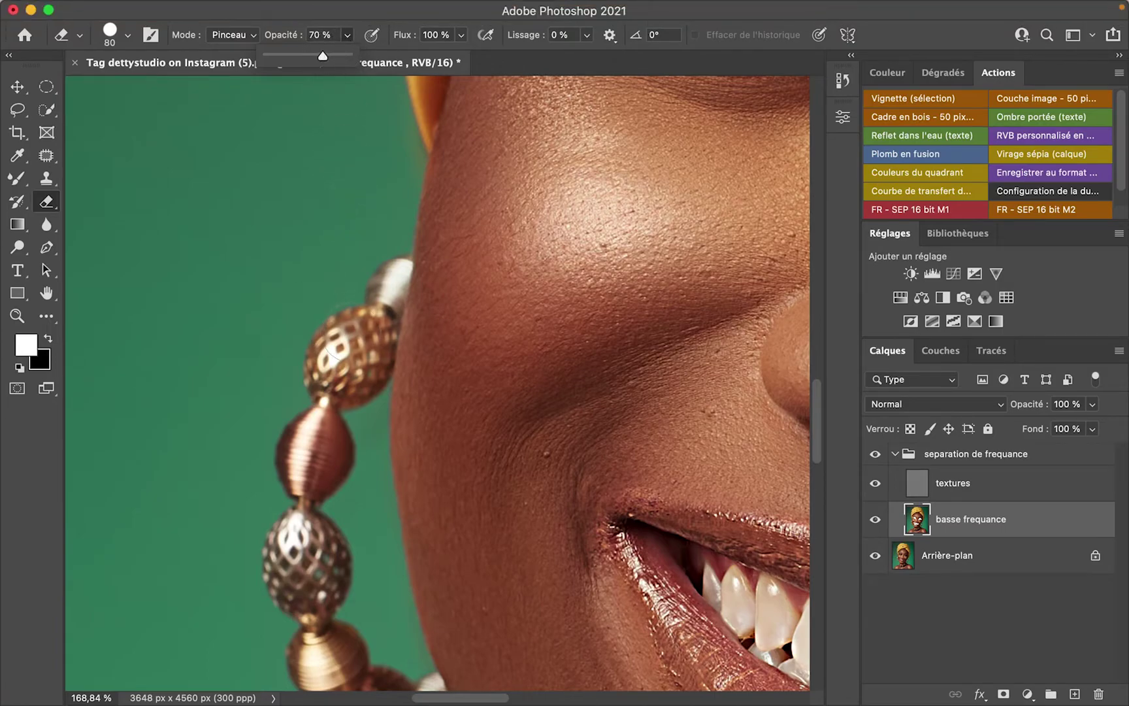
right_click(403, 335)
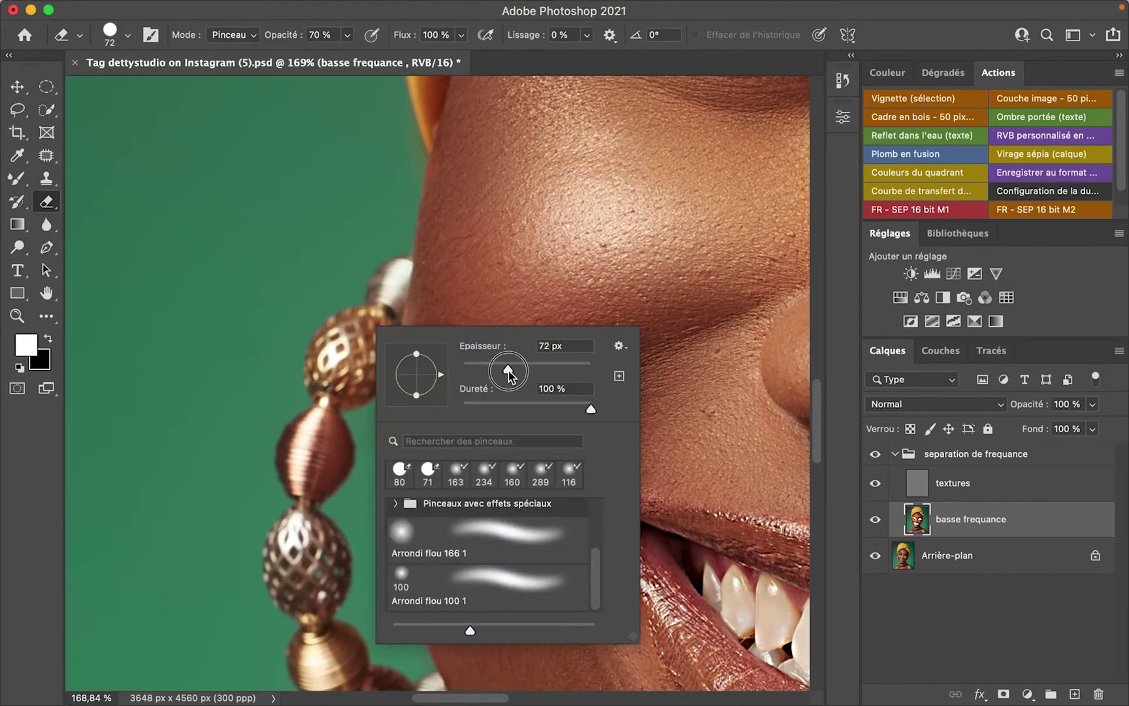
key(Return)
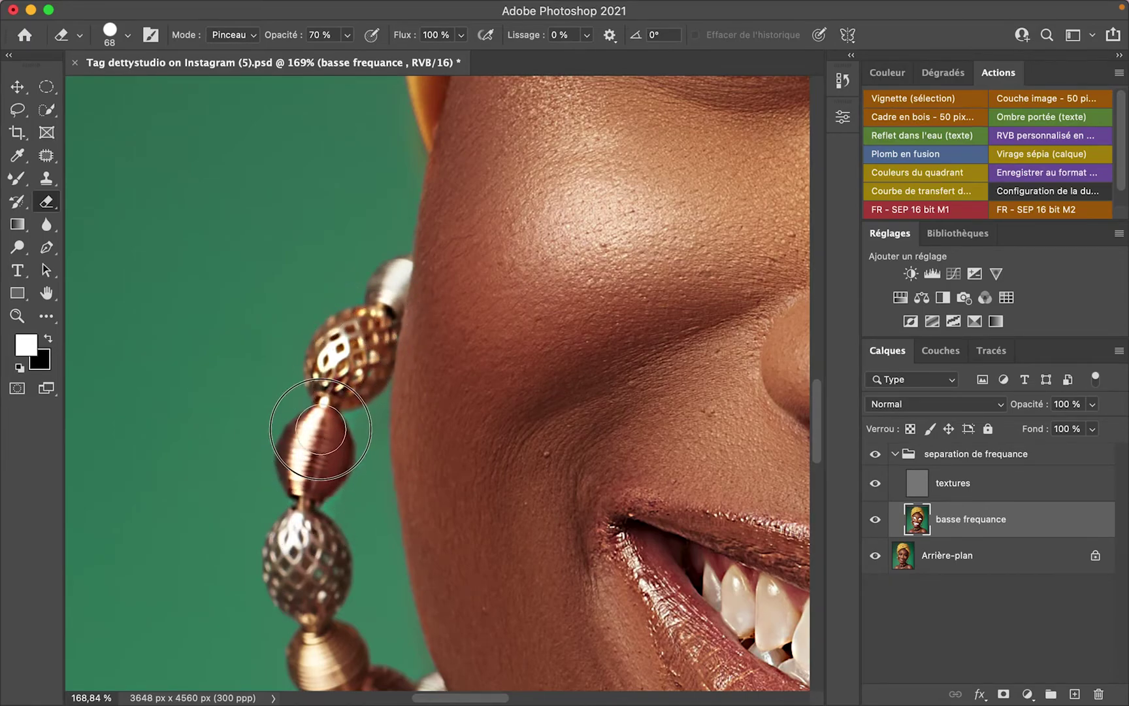
mouse_move(299, 548)
mouse_down()
mouse_move(318, 614)
mouse_move(300, 575)
mouse_up()
scroll(345, 467, down, 6)
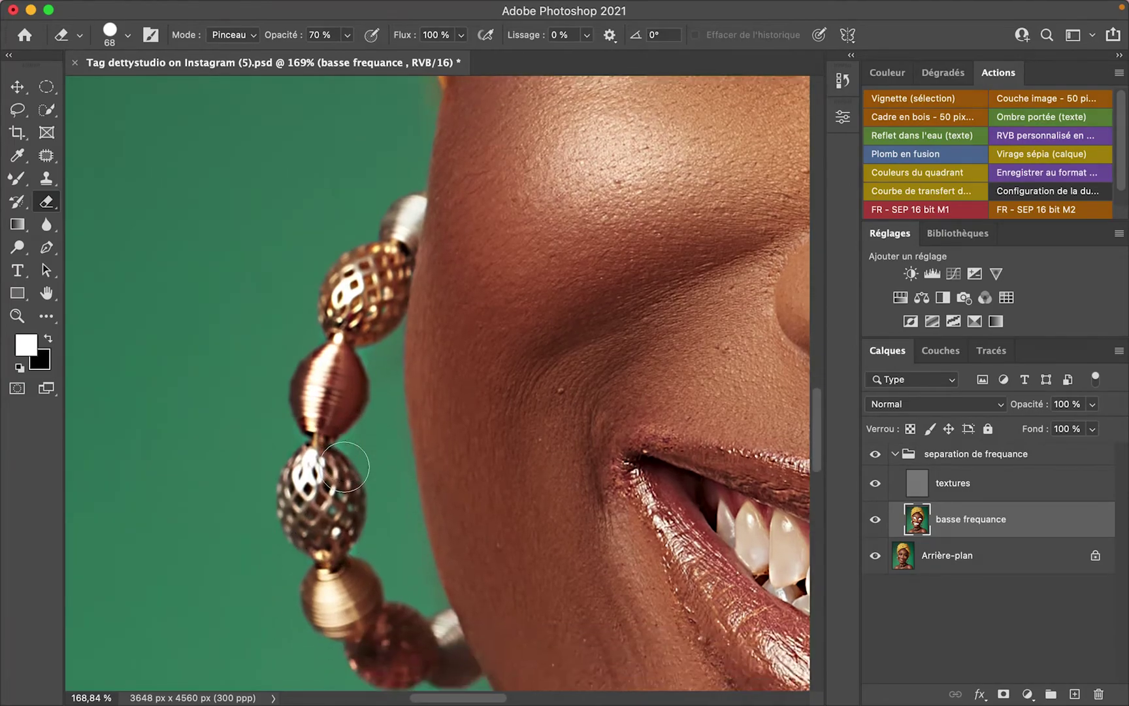
mouse_move(342, 437)
mouse_down()
mouse_move(362, 491)
mouse_move(394, 523)
mouse_move(437, 531)
mouse_move(398, 530)
mouse_move(453, 536)
mouse_move(367, 512)
mouse_move(330, 432)
mouse_up()
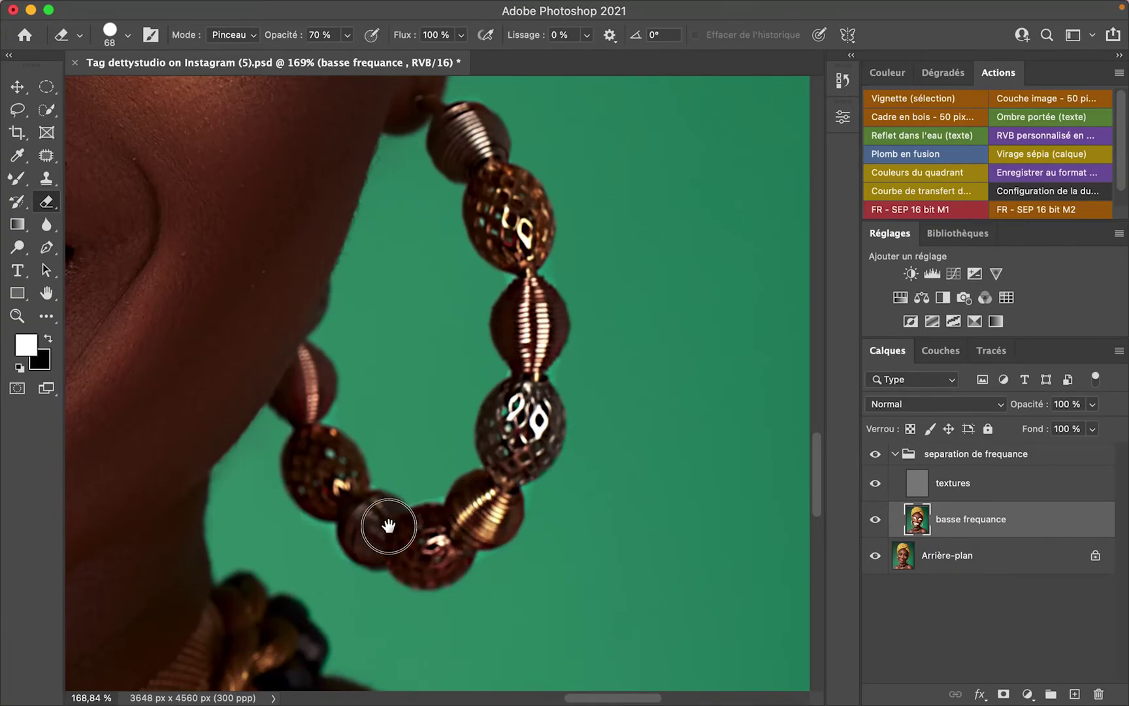
- Erase the basse frequance layer along the gold mesh choker, raising the Eraser's opacity to 95 %
drag(391, 521, 584, 294)
drag(554, 391, 630, 252)
drag(352, 479, 469, 360)
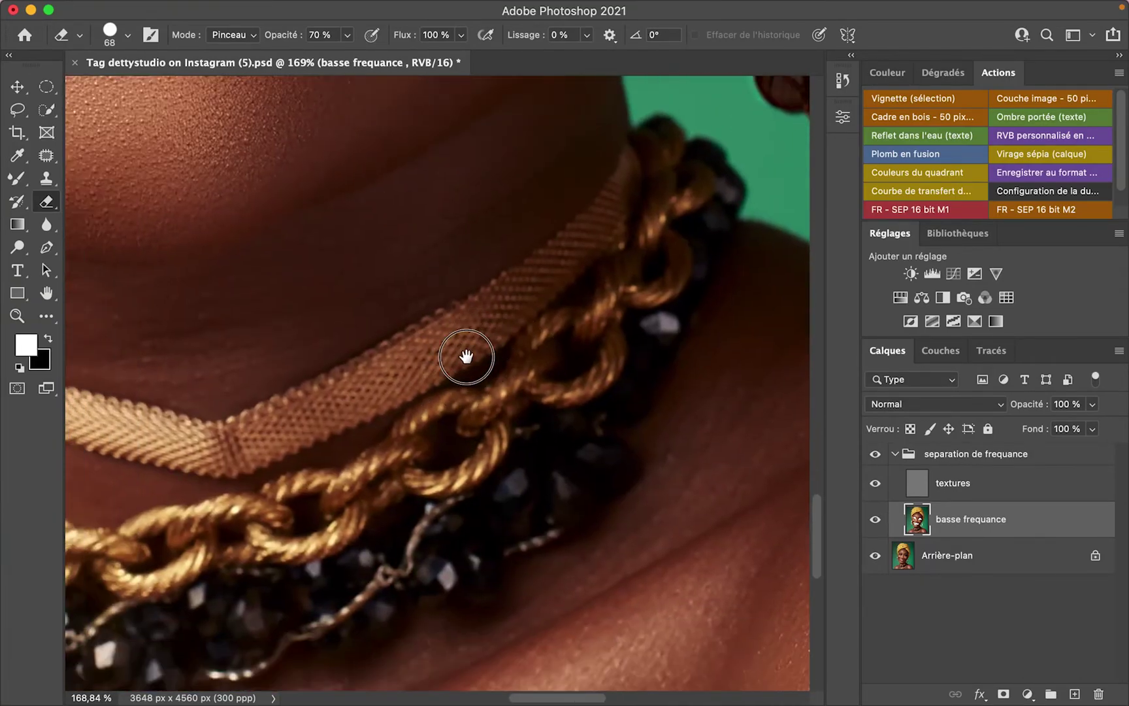
mouse_move(682, 103)
mouse_down()
mouse_move(641, 189)
mouse_move(546, 265)
mouse_move(488, 291)
mouse_move(604, 203)
mouse_move(547, 258)
mouse_move(283, 377)
mouse_move(467, 297)
mouse_up()
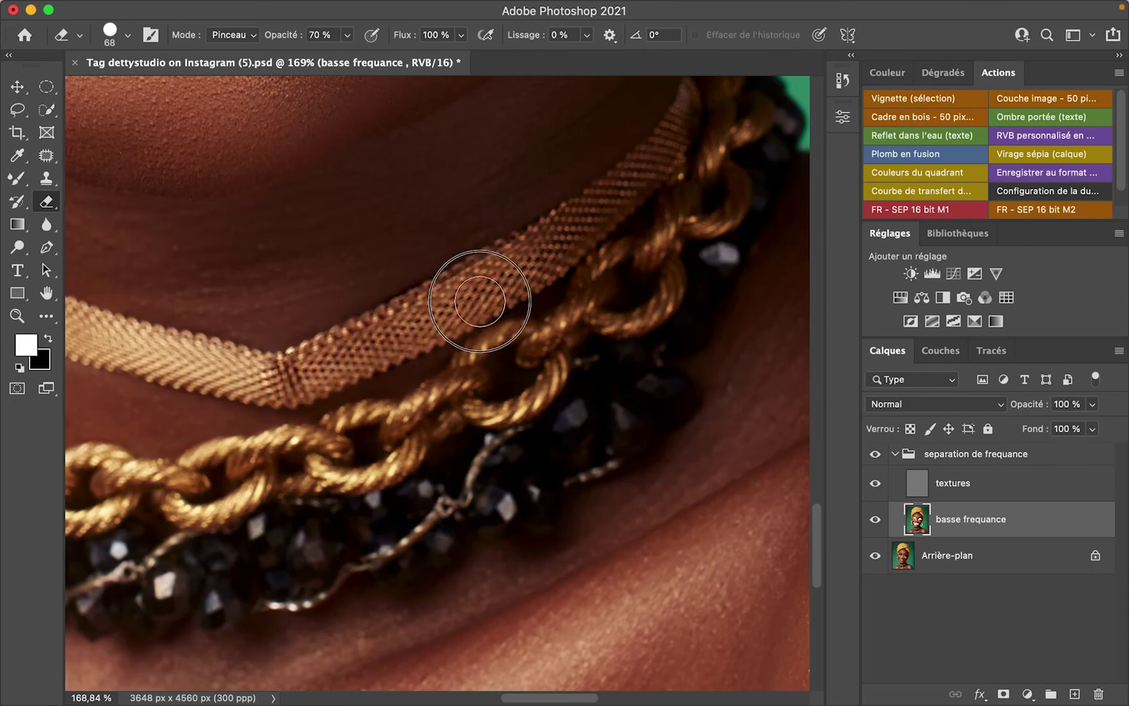
drag(347, 35, 368, 56)
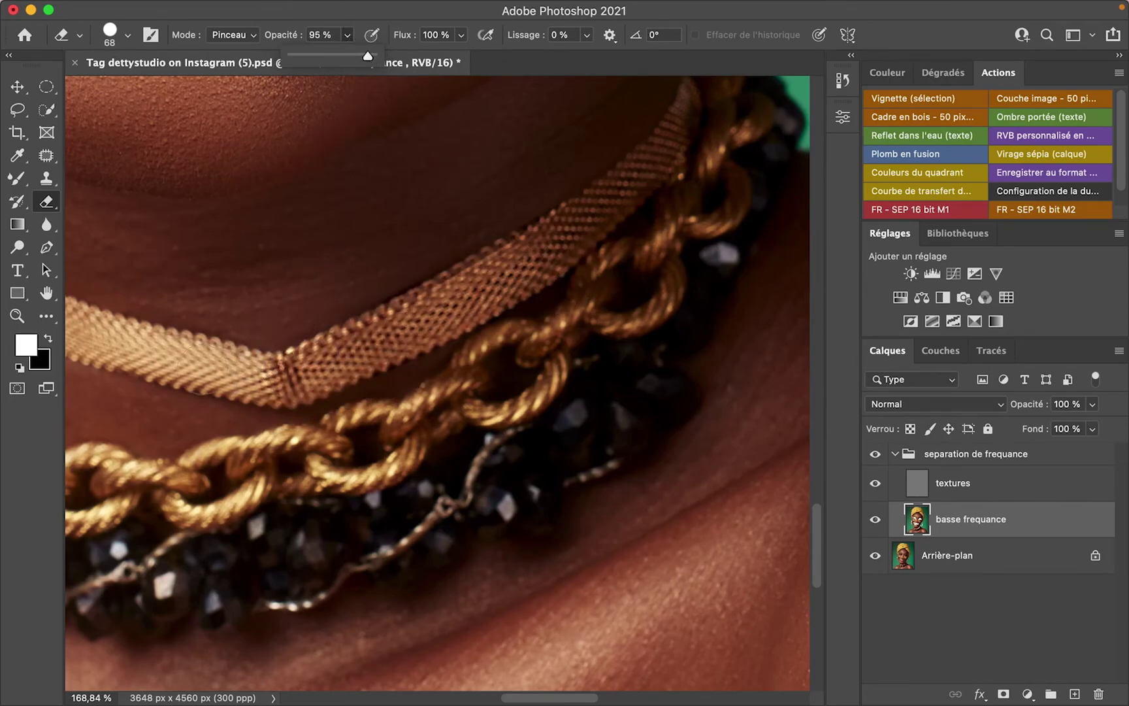
mouse_move(206, 367)
mouse_down()
mouse_move(258, 377)
mouse_move(326, 371)
mouse_move(412, 320)
mouse_move(290, 360)
mouse_move(99, 345)
mouse_move(410, 364)
mouse_move(258, 314)
mouse_move(220, 271)
mouse_move(205, 216)
mouse_up()
key(ctrl+z)
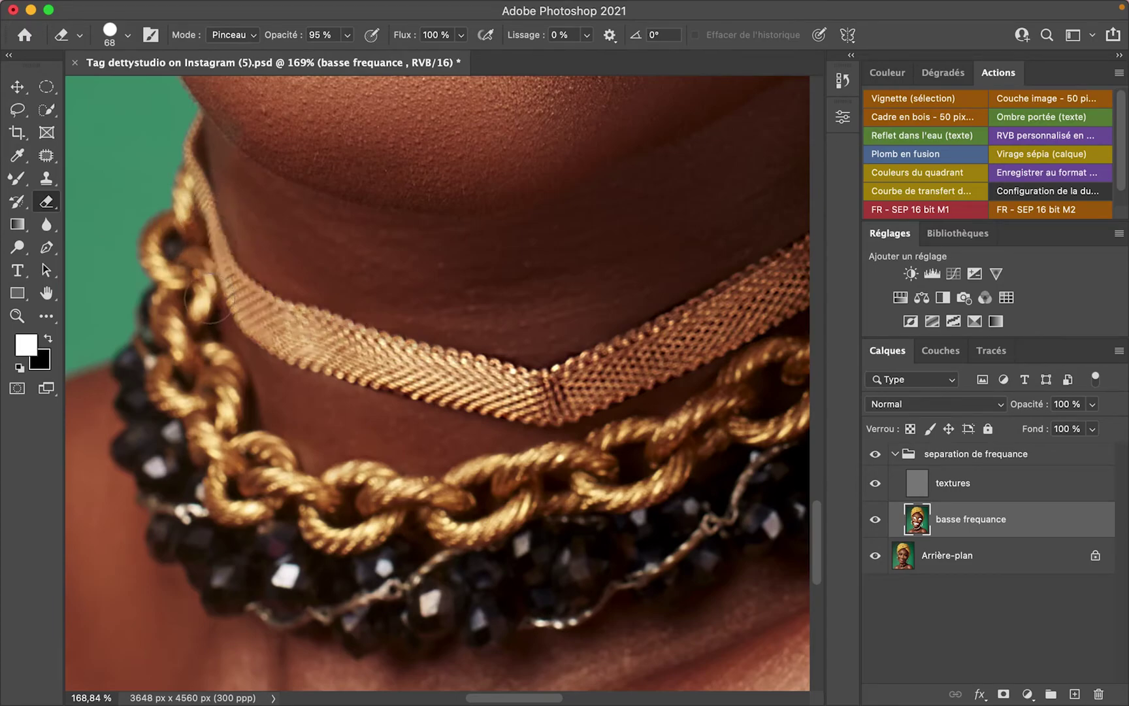
mouse_move(490, 356)
mouse_down()
mouse_move(423, 335)
mouse_move(361, 353)
mouse_move(315, 327)
mouse_move(286, 336)
mouse_up()
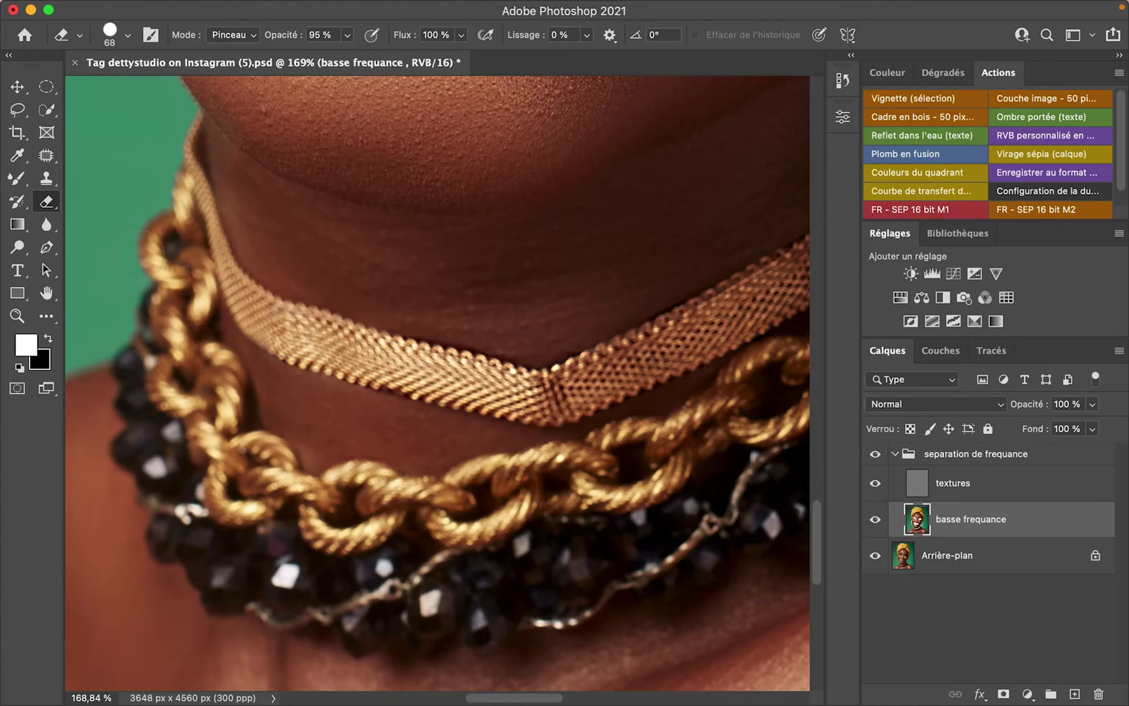
- Erase the basse frequance layer over the gold chain necklace and the black beads beneath it, using the Eraser at 95 % opacity
mouse_move(188, 248)
mouse_down()
mouse_move(210, 281)
mouse_move(207, 307)
mouse_up()
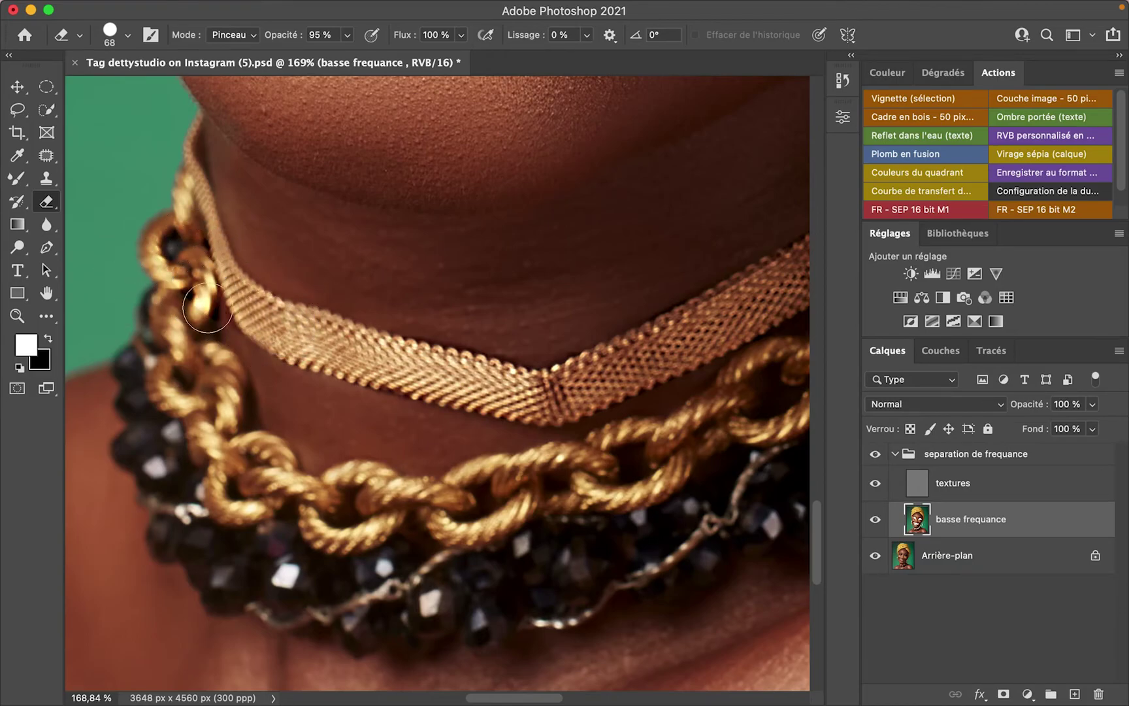
mouse_move(183, 260)
mouse_down()
mouse_move(177, 367)
mouse_move(199, 441)
mouse_move(180, 284)
mouse_move(212, 419)
mouse_move(205, 498)
mouse_move(159, 431)
mouse_move(153, 343)
mouse_move(151, 394)
mouse_move(176, 488)
mouse_move(478, 509)
mouse_move(511, 522)
mouse_move(377, 600)
mouse_move(279, 591)
mouse_move(230, 567)
mouse_move(508, 605)
mouse_move(607, 571)
mouse_move(657, 528)
mouse_move(514, 552)
mouse_move(492, 529)
mouse_move(658, 445)
mouse_move(528, 486)
mouse_move(689, 479)
mouse_move(595, 554)
mouse_move(741, 520)
mouse_move(613, 567)
mouse_move(469, 565)
mouse_move(518, 515)
mouse_up()
scroll(518, 515, right, 10)
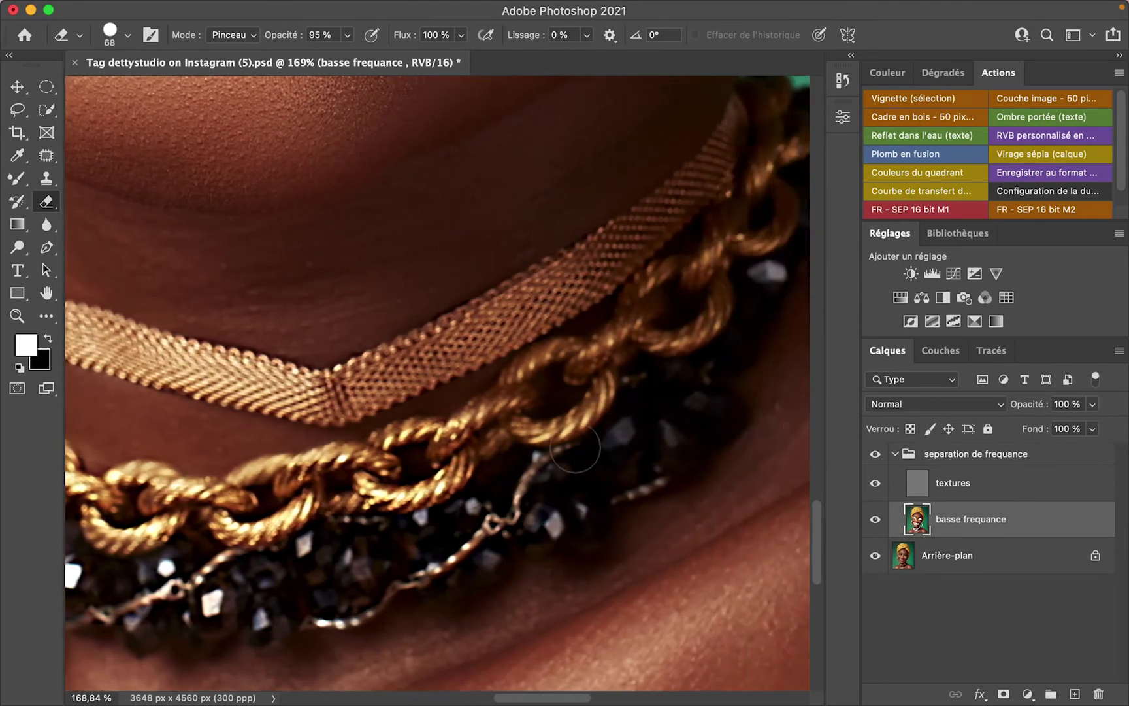
scroll(581, 343, right, 3)
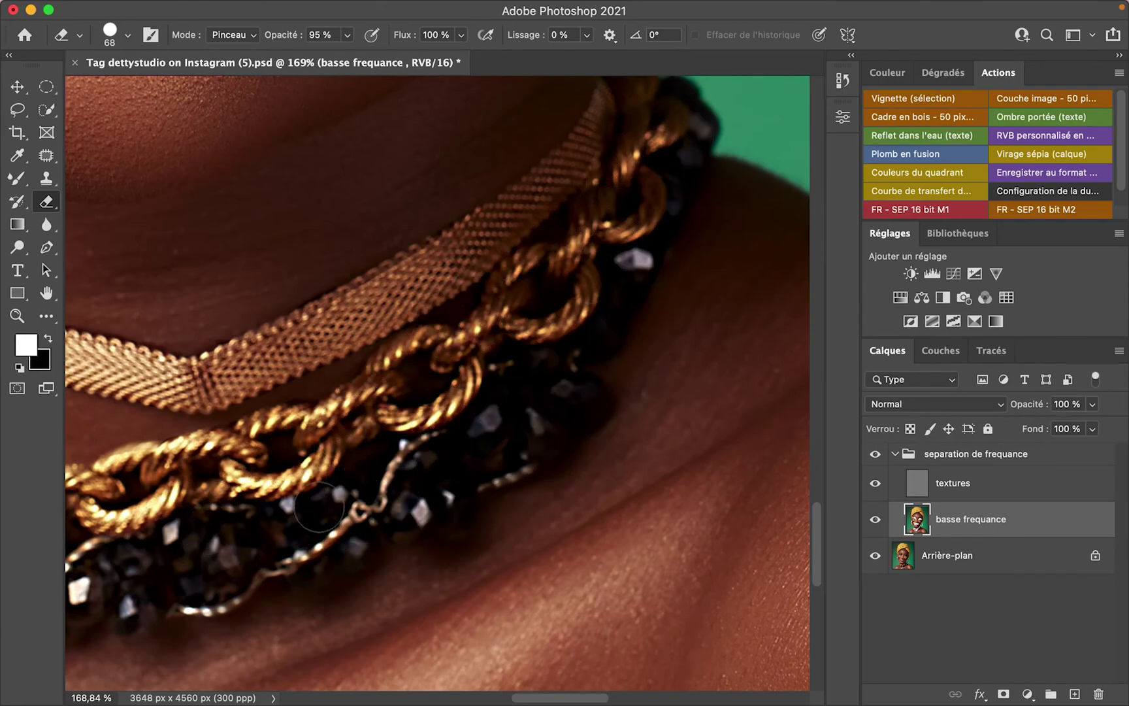
- Toggle the separation de frequance group's visibility to compare the whole portrait with and without the retouching, and collapse the group
scroll(392, 486, down, 3)
scroll(398, 488, down, 4)
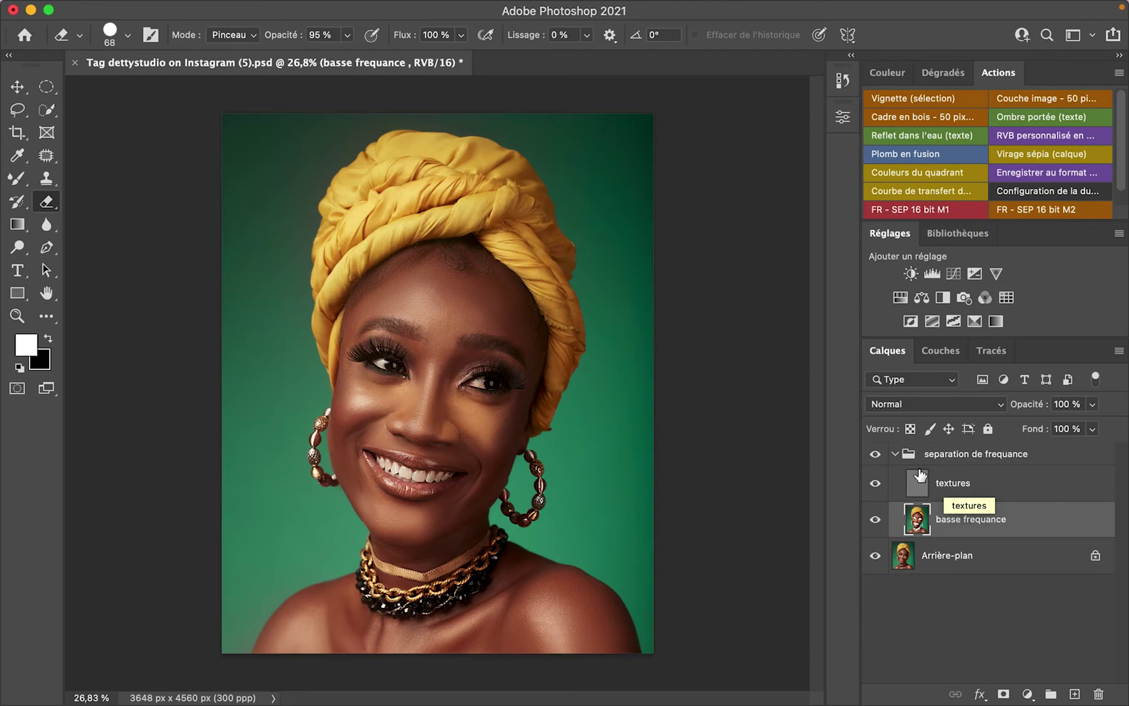
click(895, 454)
click(895, 454)
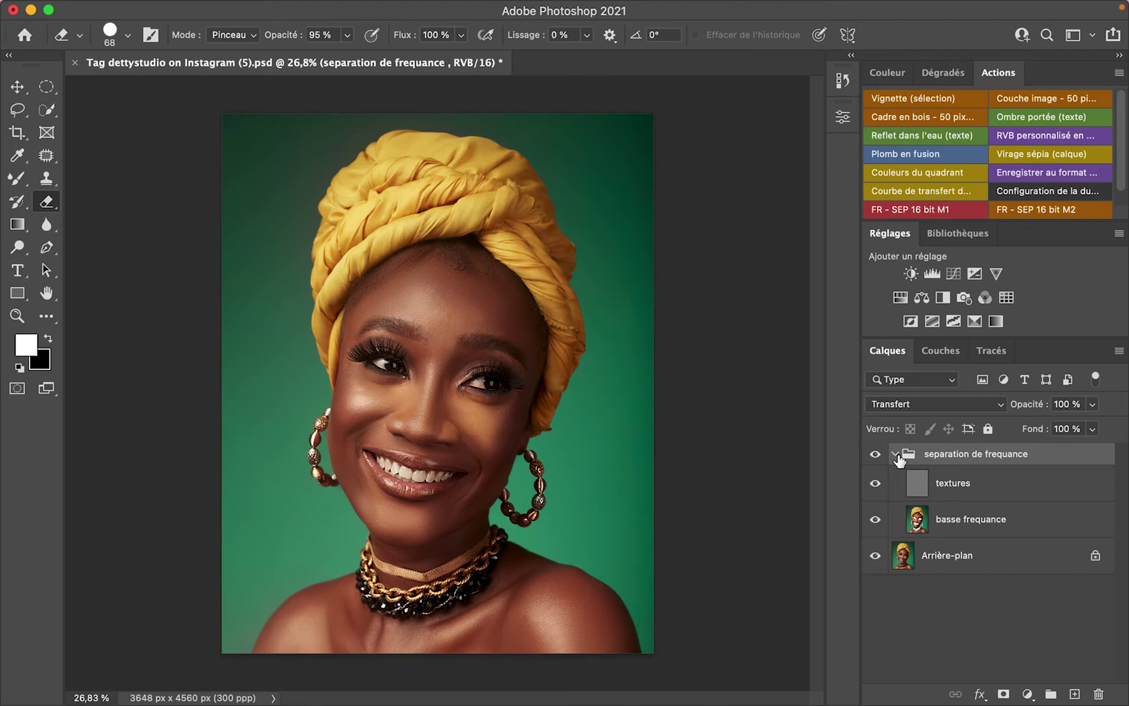
click(875, 455)
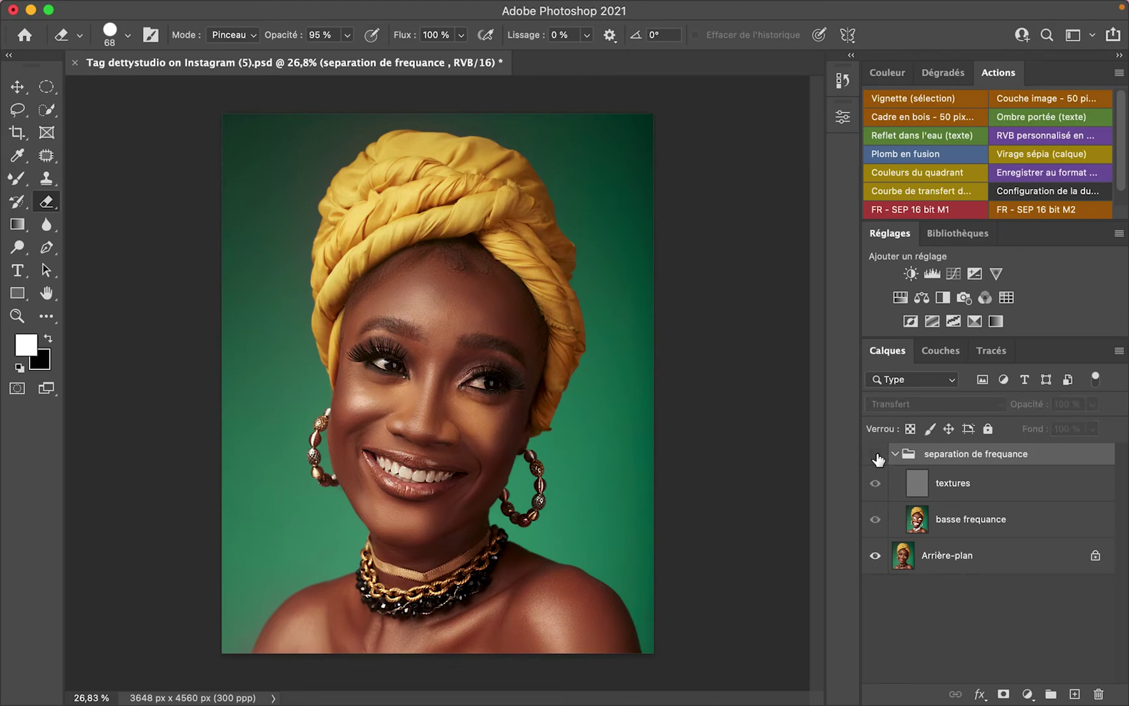
click(876, 455)
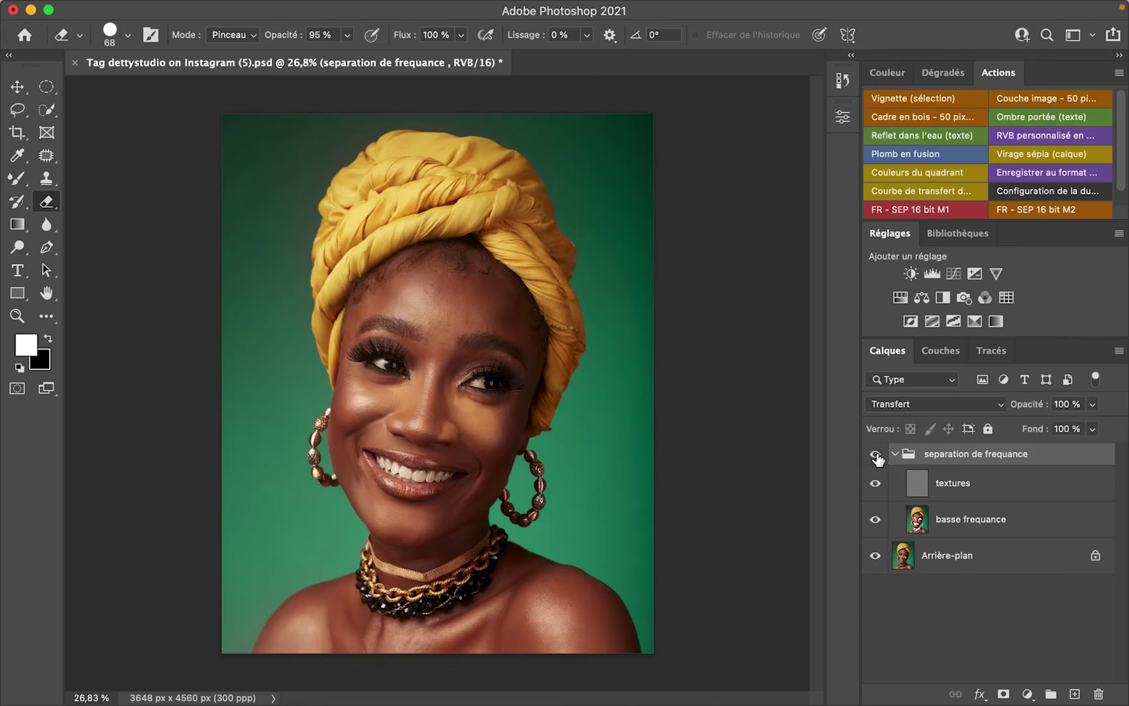
click(875, 454)
click(876, 455)
click(875, 454)
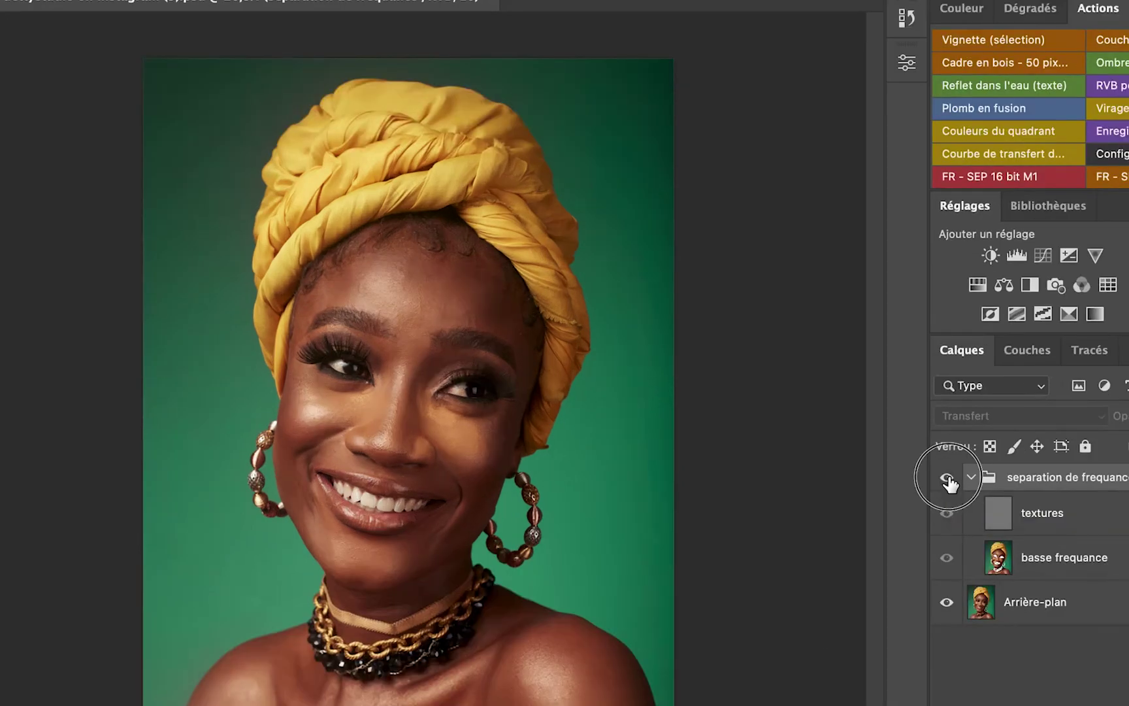
click(876, 455)
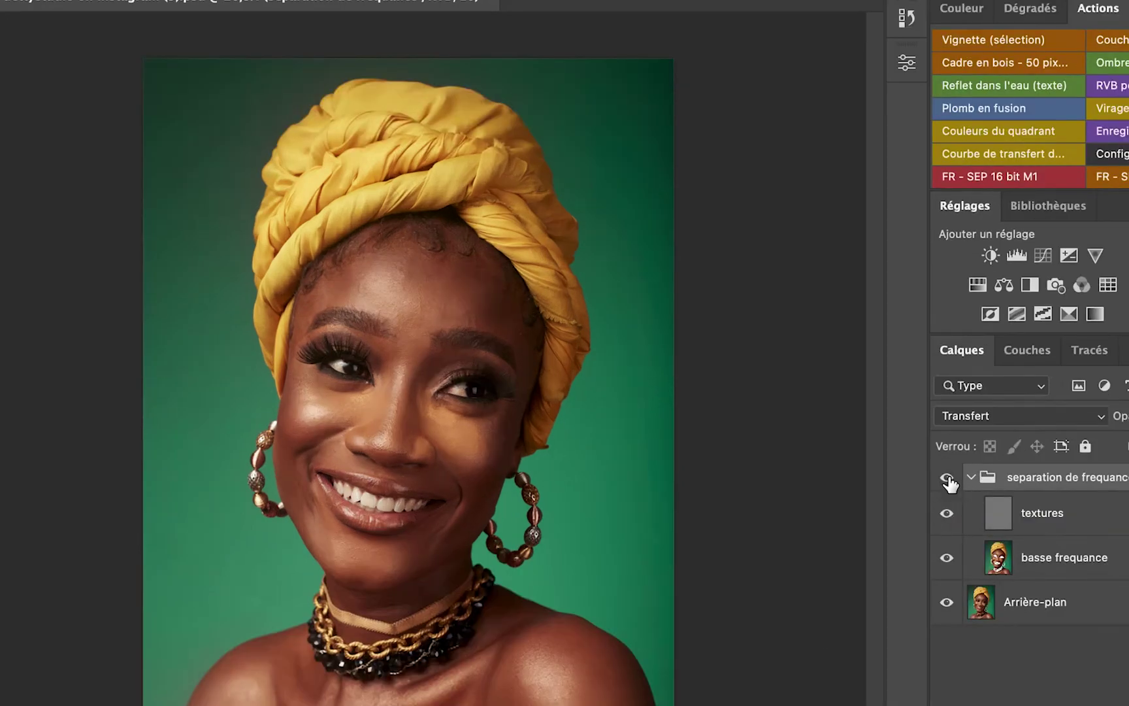
click(876, 455)
click(948, 479)
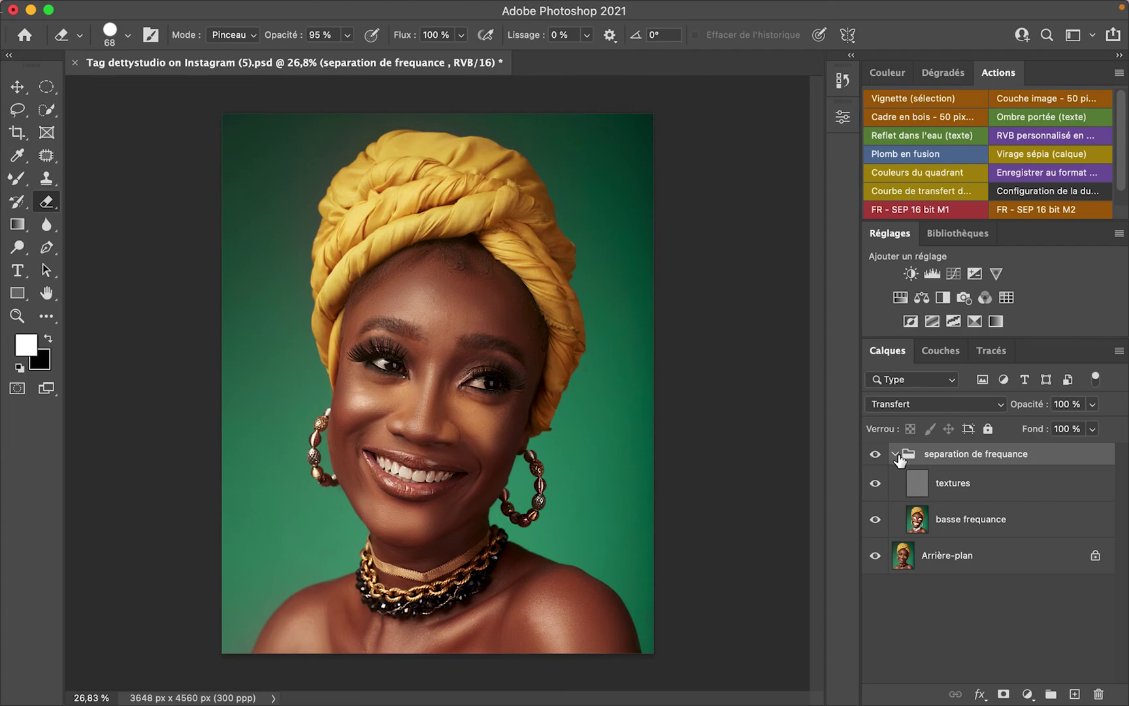
click(895, 453)
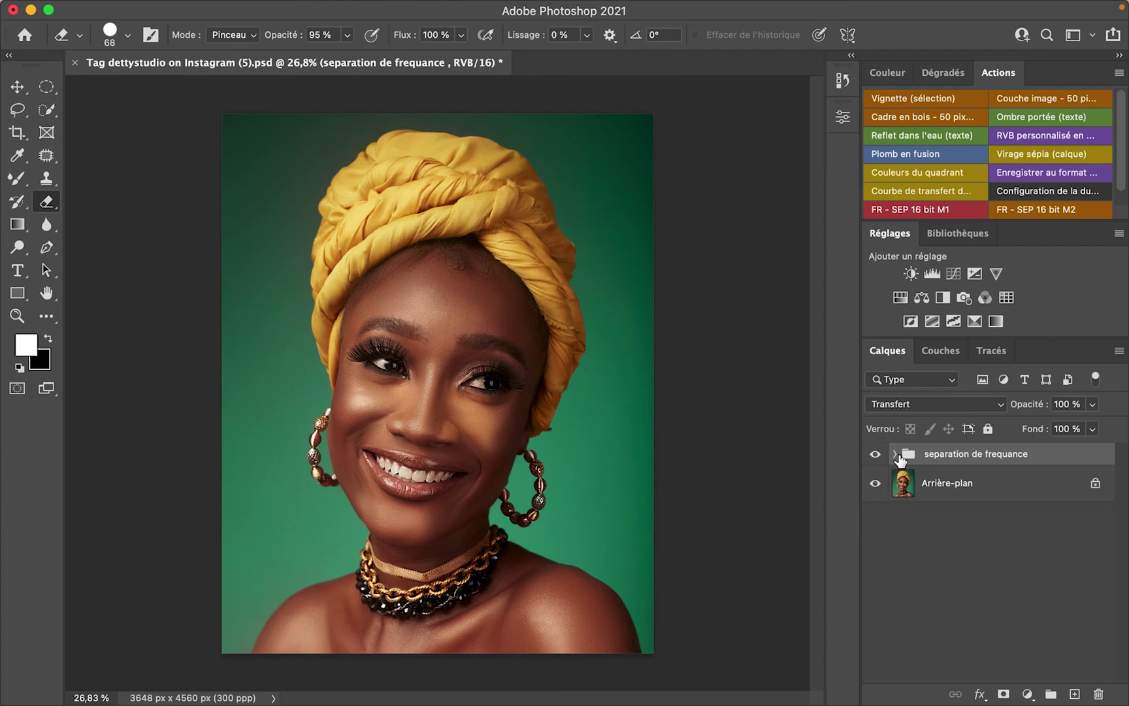